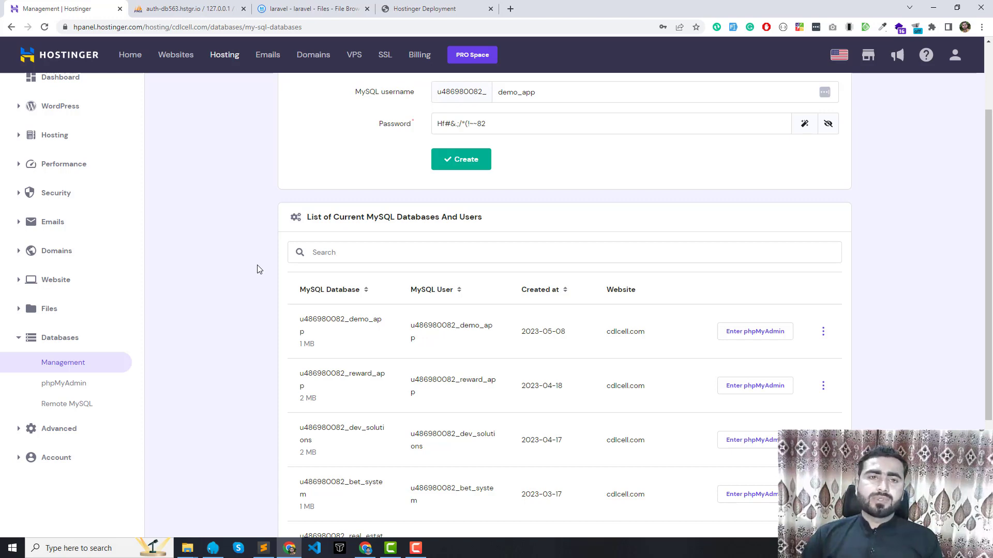
Switch to the laravel folder in hPanel's file browser, which holds only index.html
{"action": "left_click", "coordinate": [318, 6]}
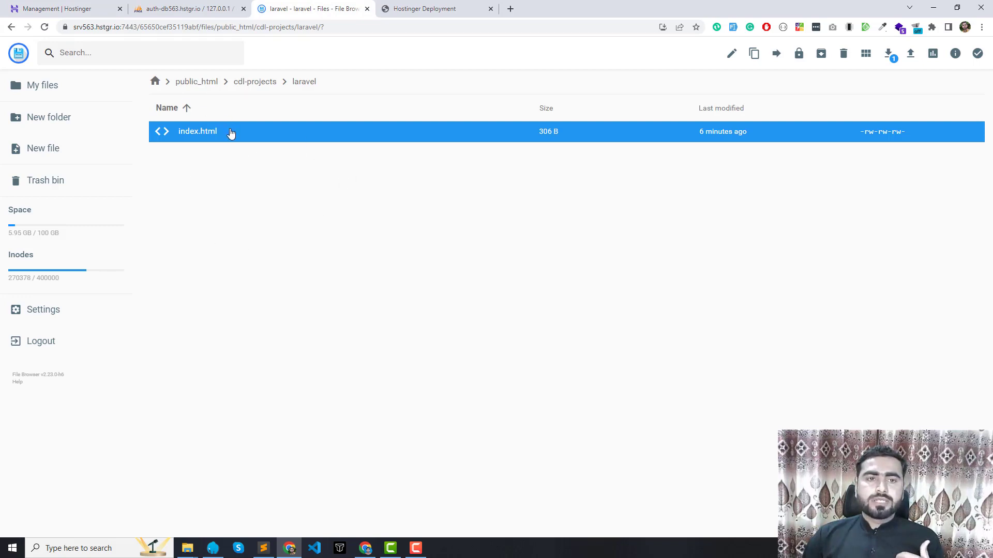
Permanently delete index.html from the laravel folder, skipping the trash bin
{"action": "left_click", "coordinate": [848, 61]}
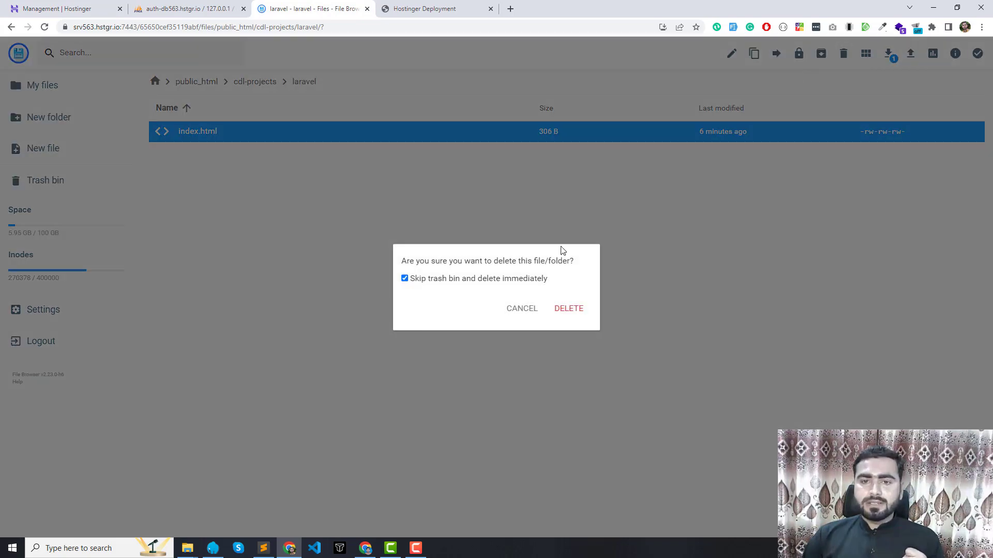
{"action": "left_click", "coordinate": [558, 310]}
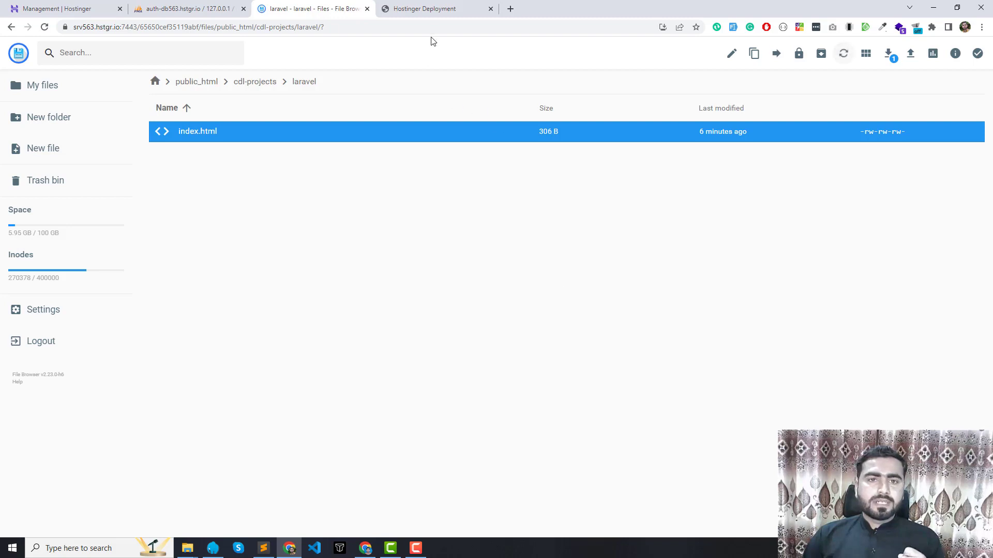
Reload laravel.cdlcell.com to confirm it now returns 403 Forbidden, then return to hPanel
{"action": "left_click", "coordinate": [426, 9]}
{"action": "left_click", "coordinate": [46, 27]}
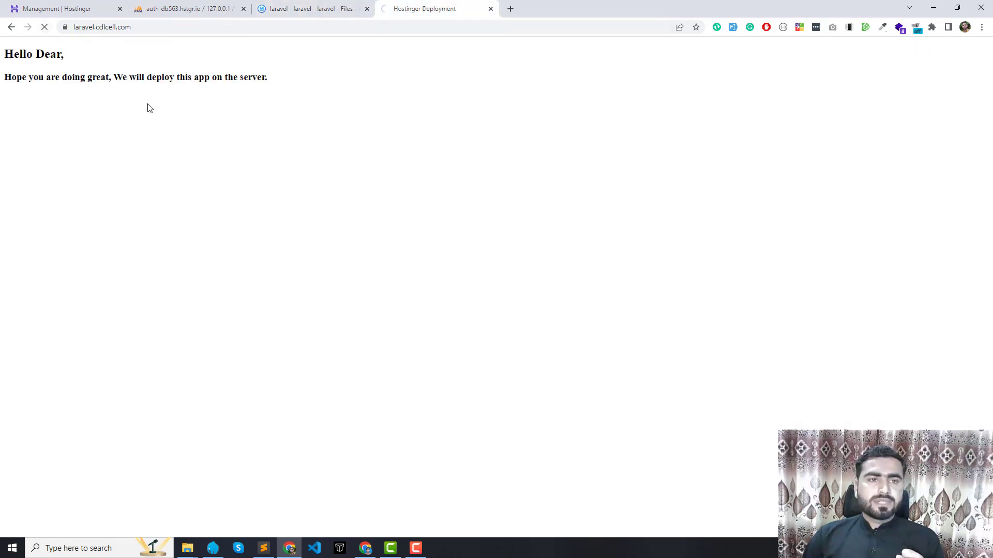
{"action": "left_click", "coordinate": [323, 5]}
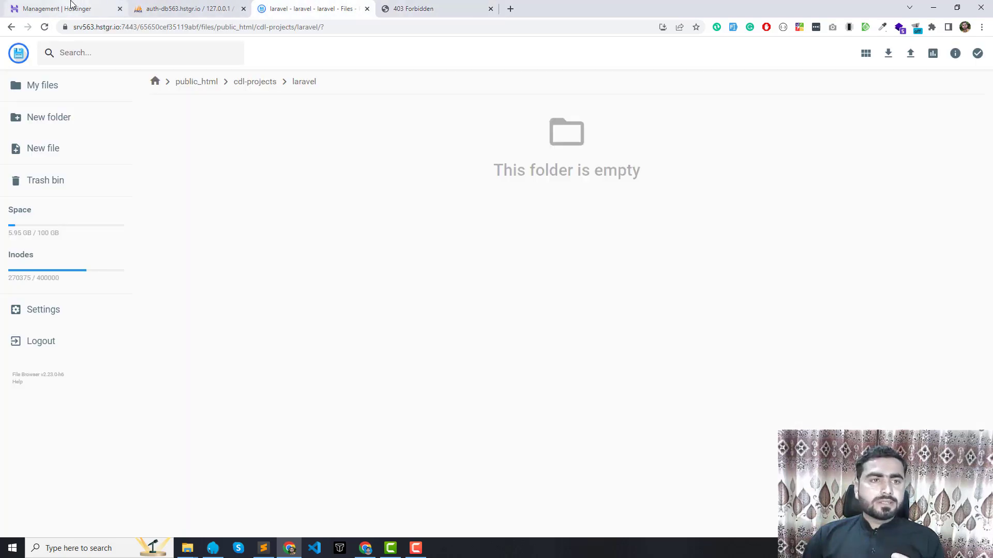
{"action": "left_click", "coordinate": [73, 7]}
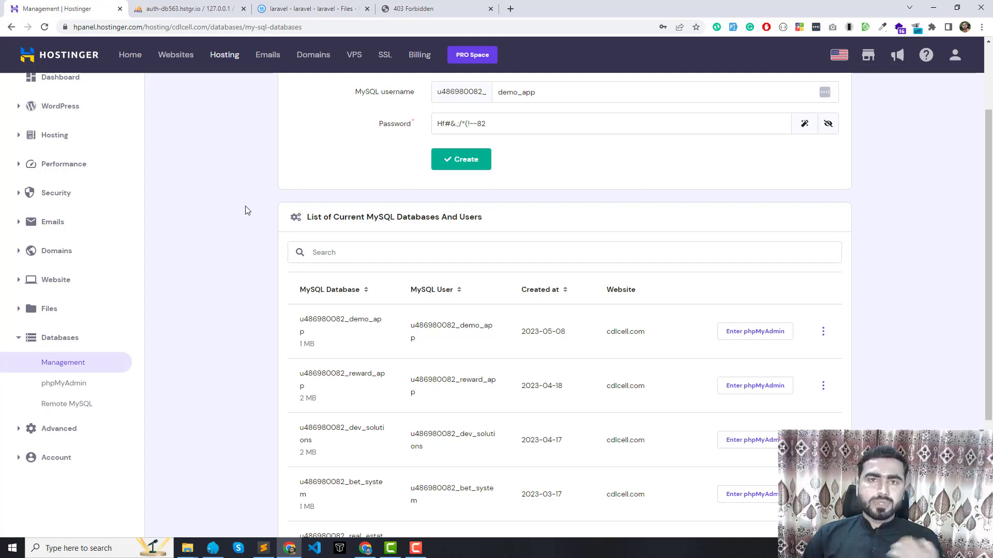
{"action": "left_click", "coordinate": [463, 13]}
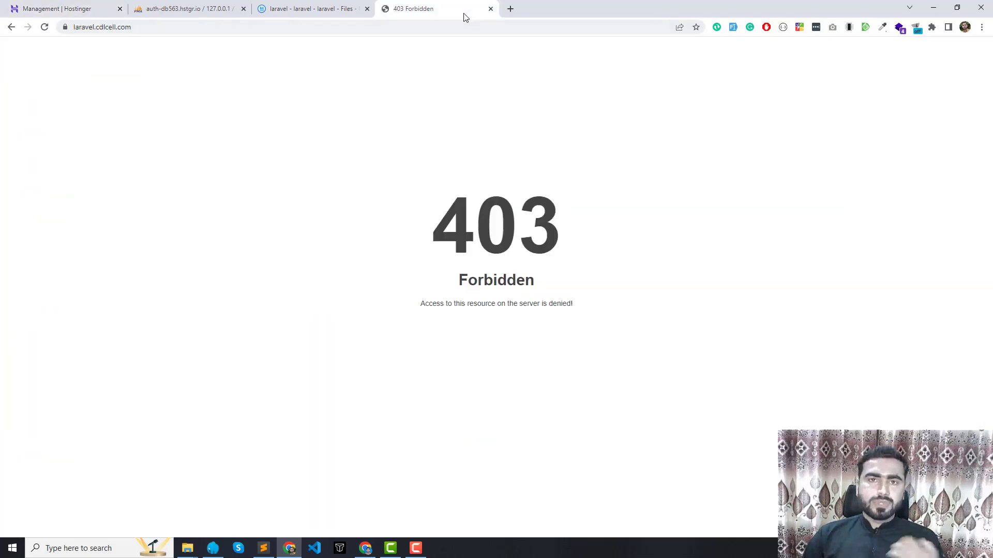
{"action": "left_click", "coordinate": [351, 7]}
{"action": "left_click", "coordinate": [67, 9]}
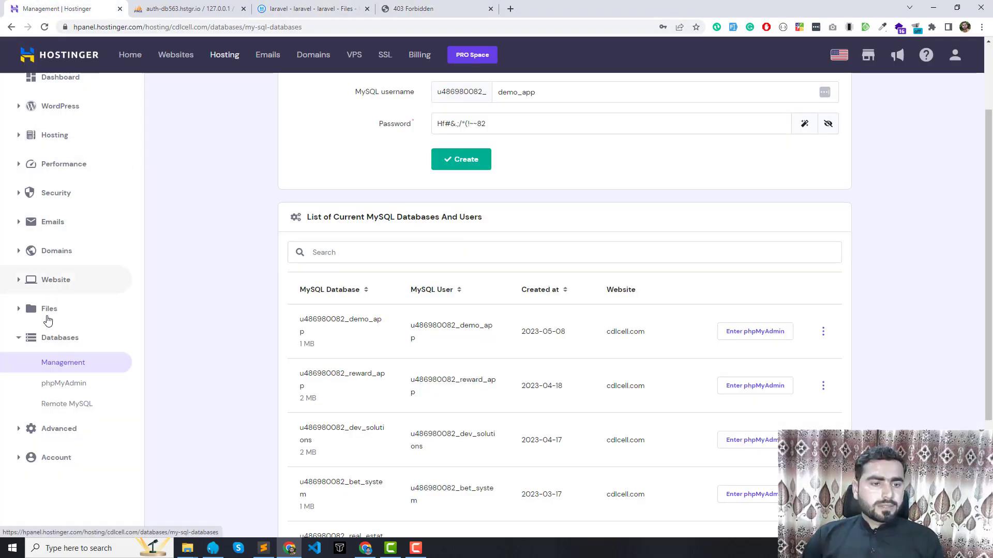
Collapse Databases and open the FTP Accounts page under the Files section
{"action": "left_click", "coordinate": [31, 338]}
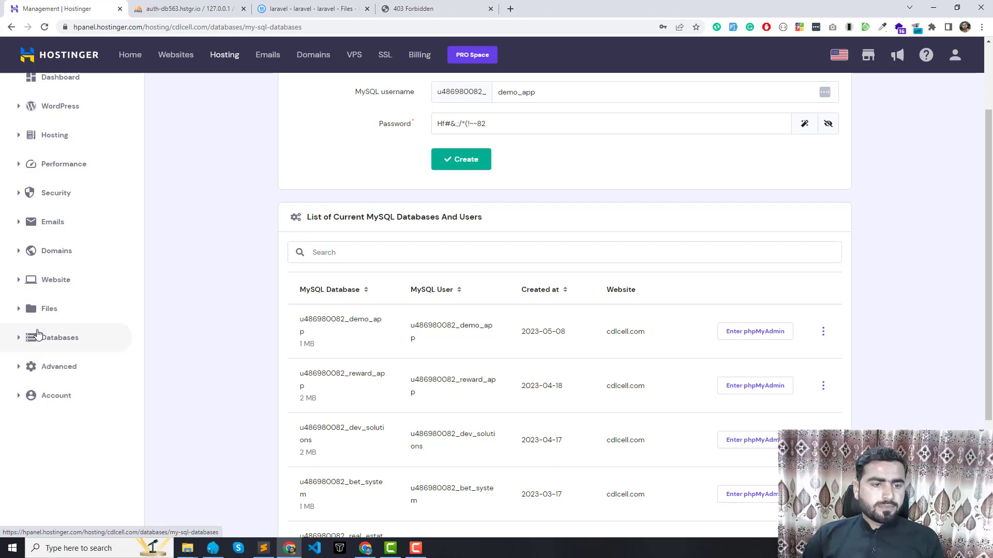
{"action": "left_click", "coordinate": [21, 312]}
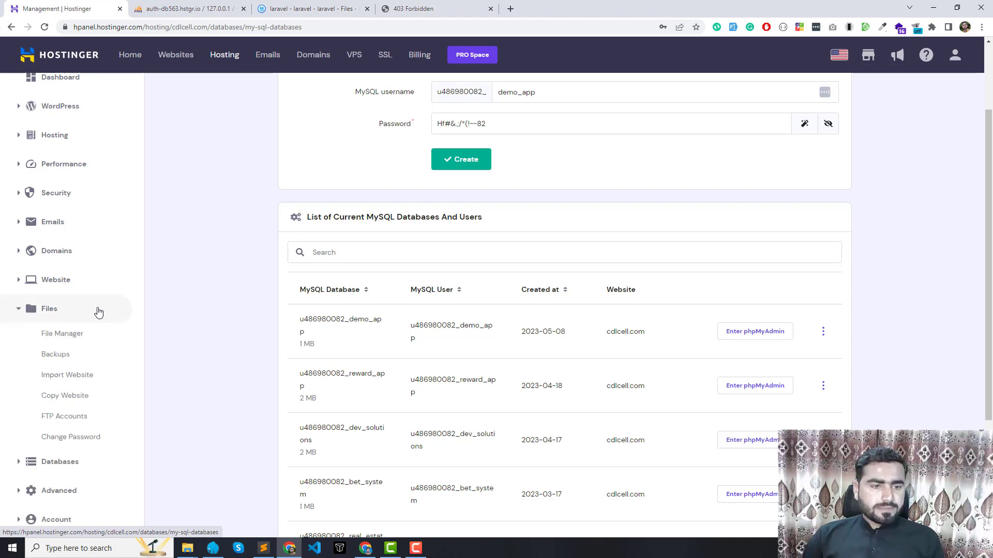
{"action": "left_click", "coordinate": [80, 418]}
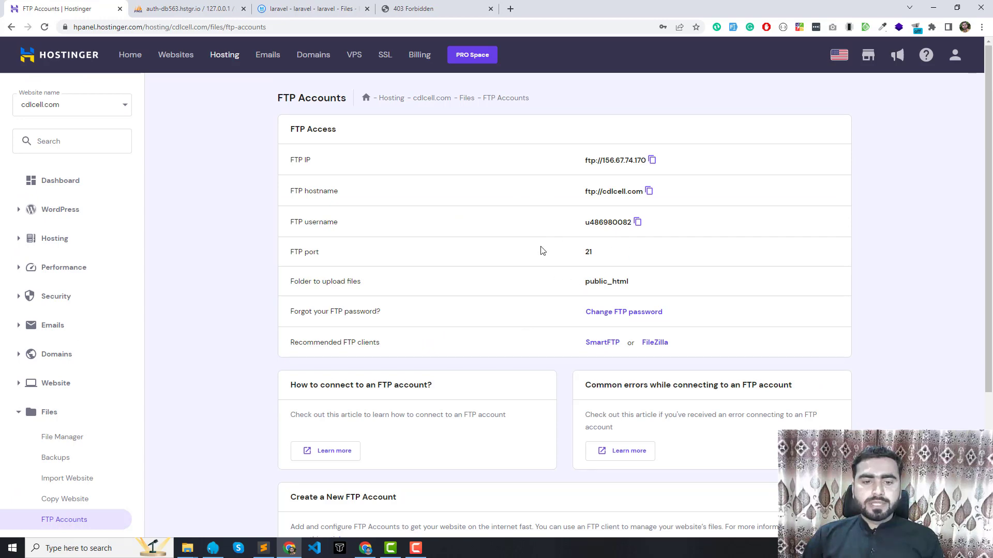
Scroll to the 'Create a New FTP Account' form and start editing its Directory path
{"action": "scroll", "coordinate": [476, 262], "scroll_direction": "down", "scroll_amount": 2}
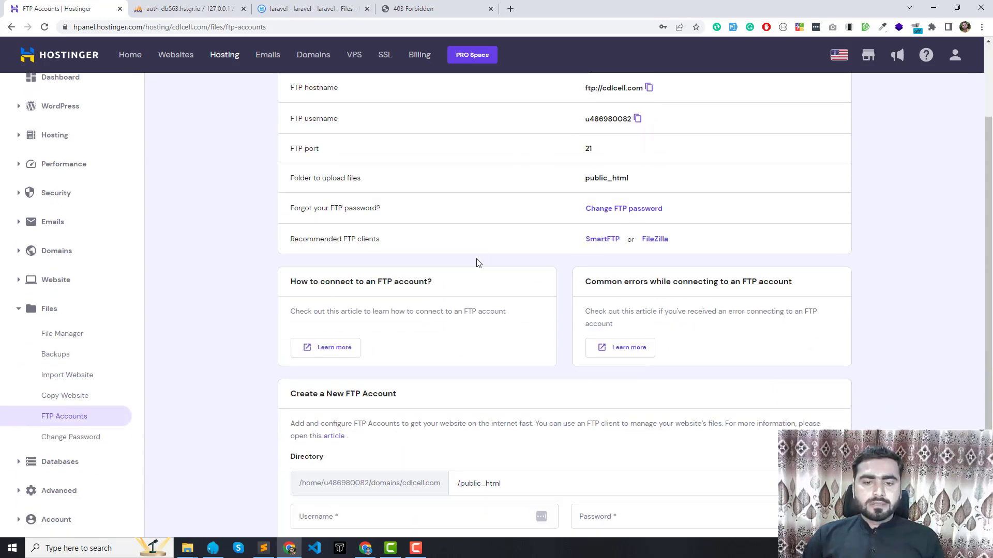
{"action": "scroll", "coordinate": [477, 259], "scroll_direction": "up", "scroll_amount": 2}
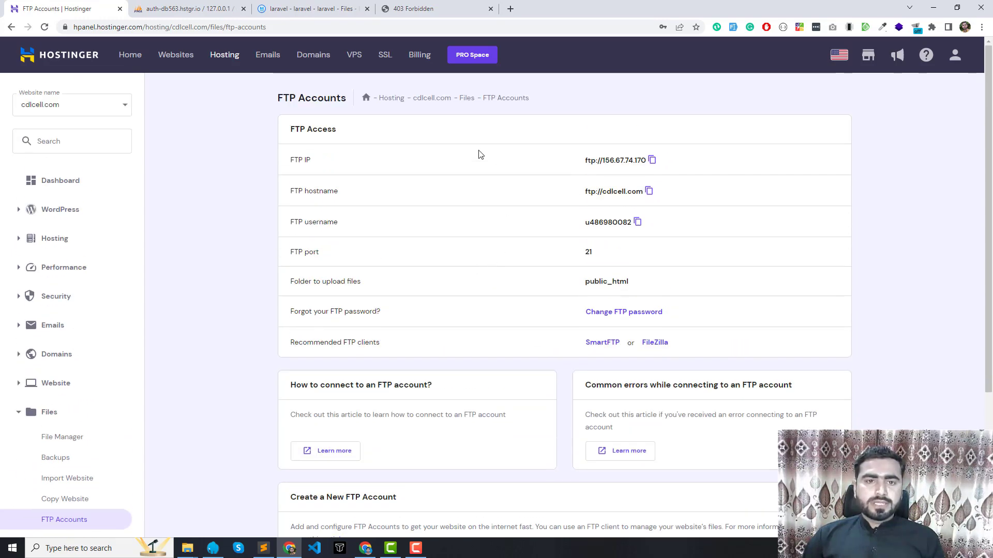
{"action": "left_click_drag", "start_coordinate": [311, 132], "coordinate": [390, 133]}
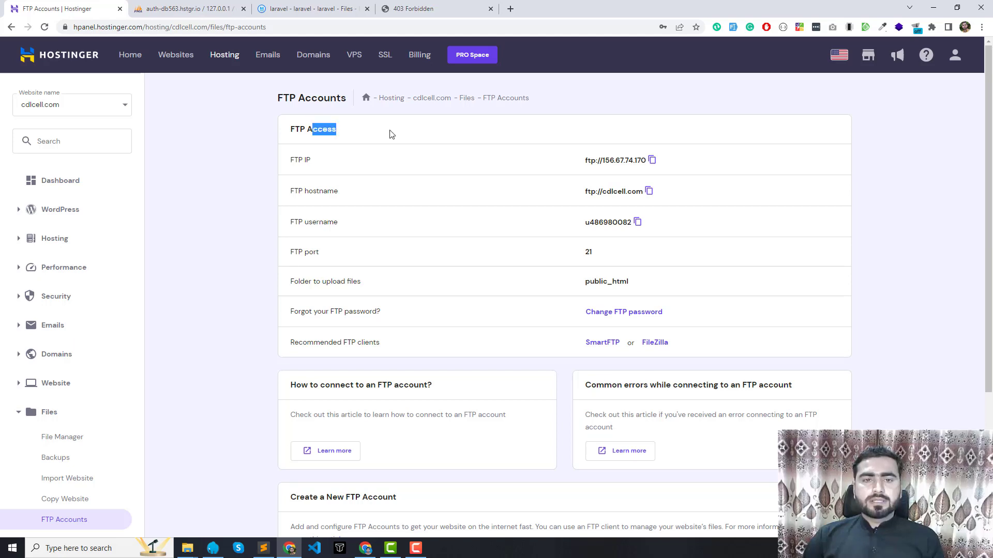
{"action": "left_click", "coordinate": [392, 134]}
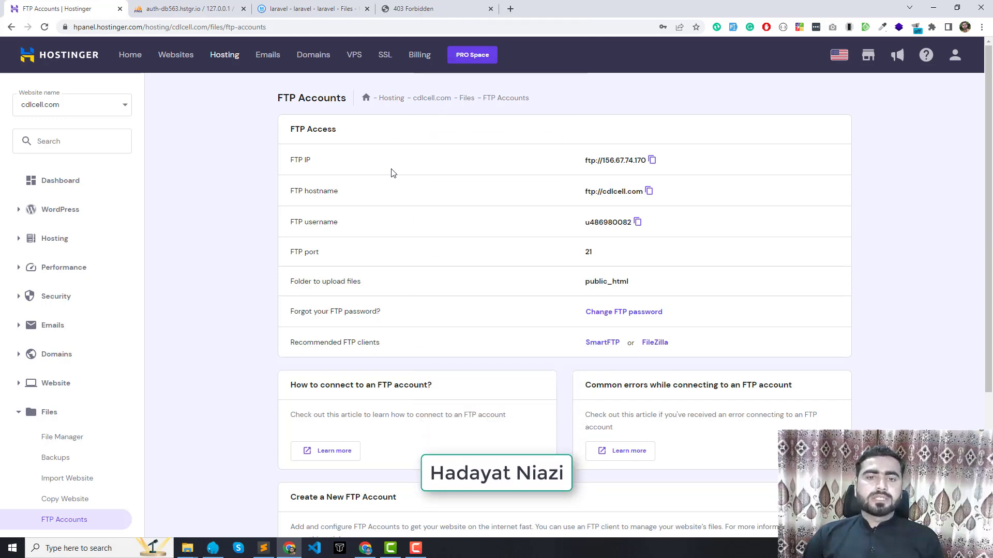
{"action": "scroll", "coordinate": [443, 246], "scroll_direction": "down", "scroll_amount": 3}
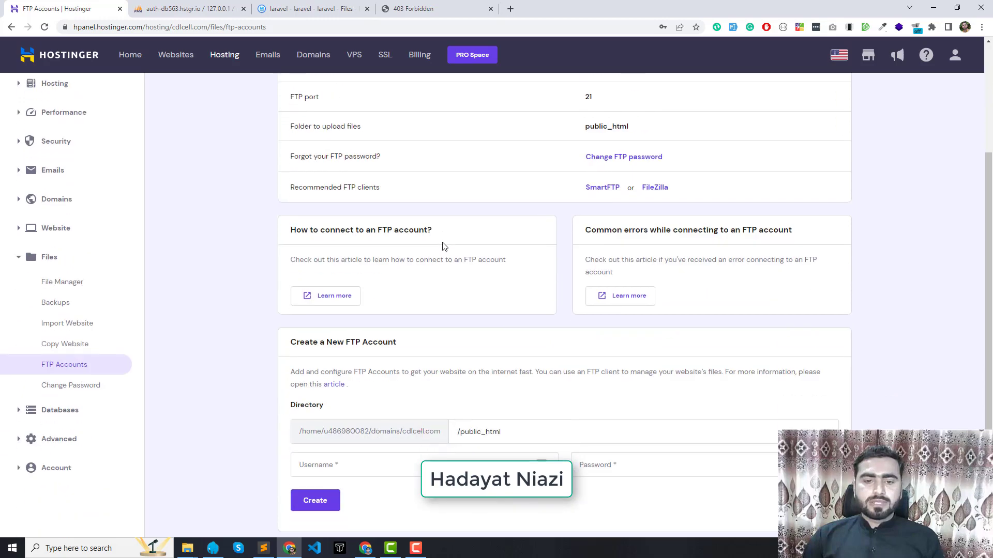
{"action": "scroll", "coordinate": [443, 246], "scroll_direction": "down", "scroll_amount": 1}
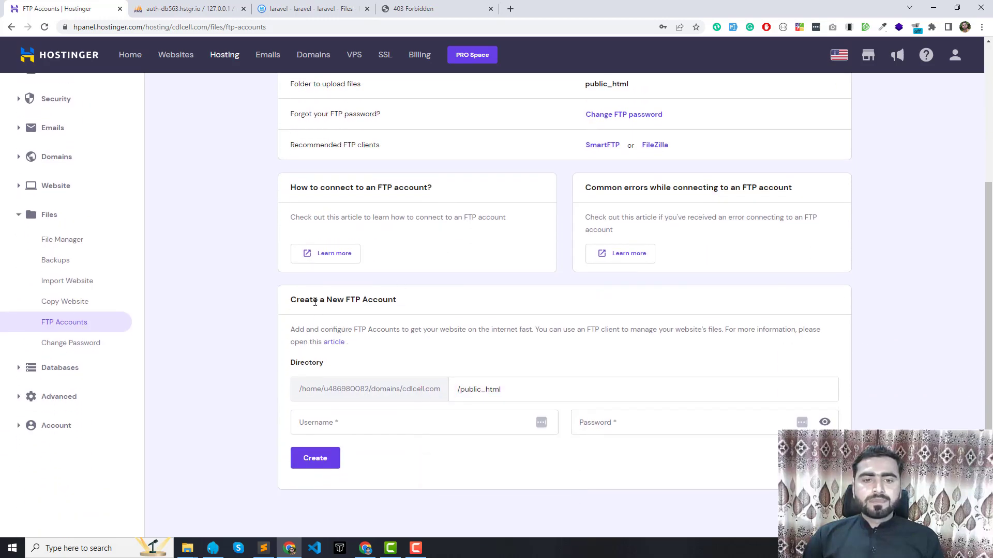
{"action": "left_click_drag", "start_coordinate": [311, 302], "coordinate": [404, 296]}
{"action": "left_click", "coordinate": [506, 390]}
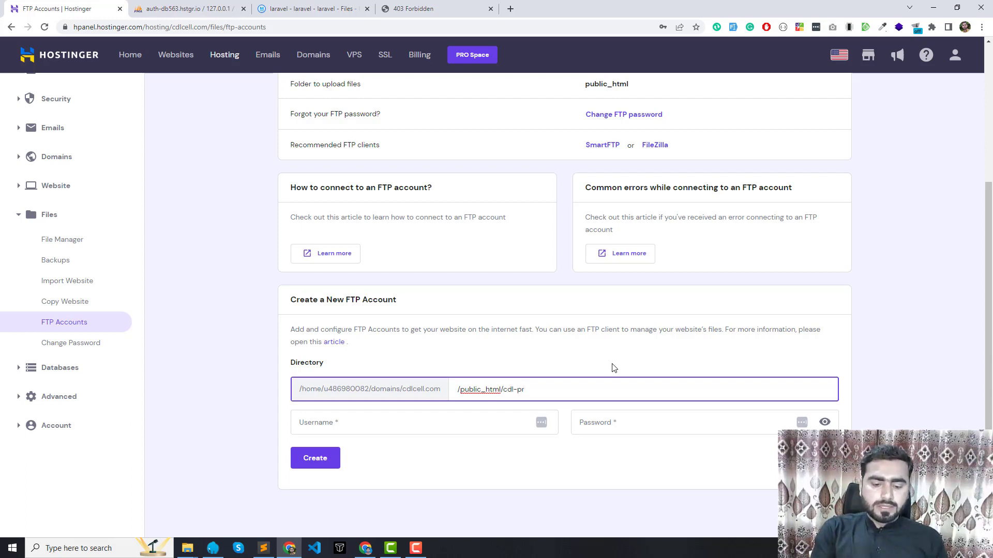
Extend the directory to /public_html/cdl-projects/laravel, checking the path in the file browser
{"action": "type", "text": "ojects"}
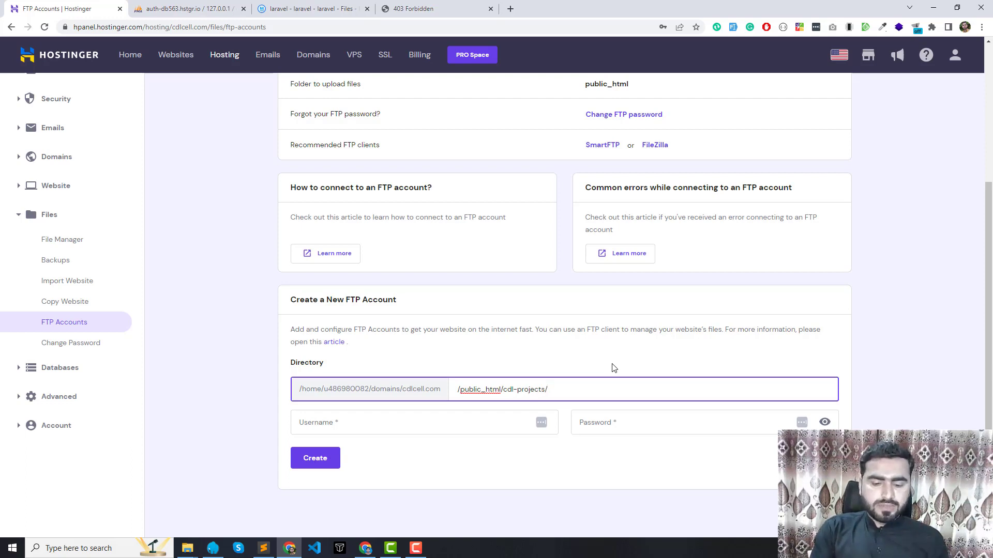
{"action": "type", "text": "/laravel"}
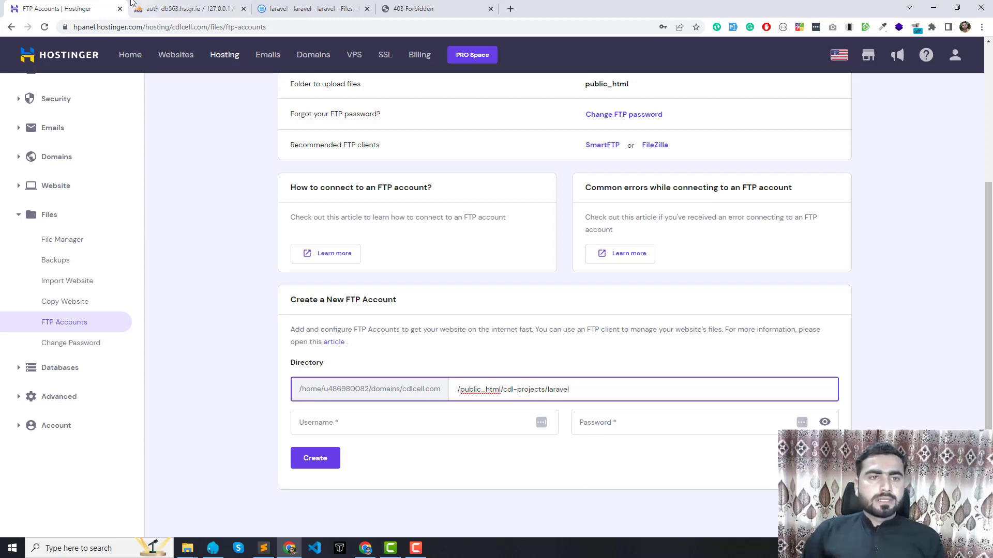
{"action": "left_click", "coordinate": [272, 7]}
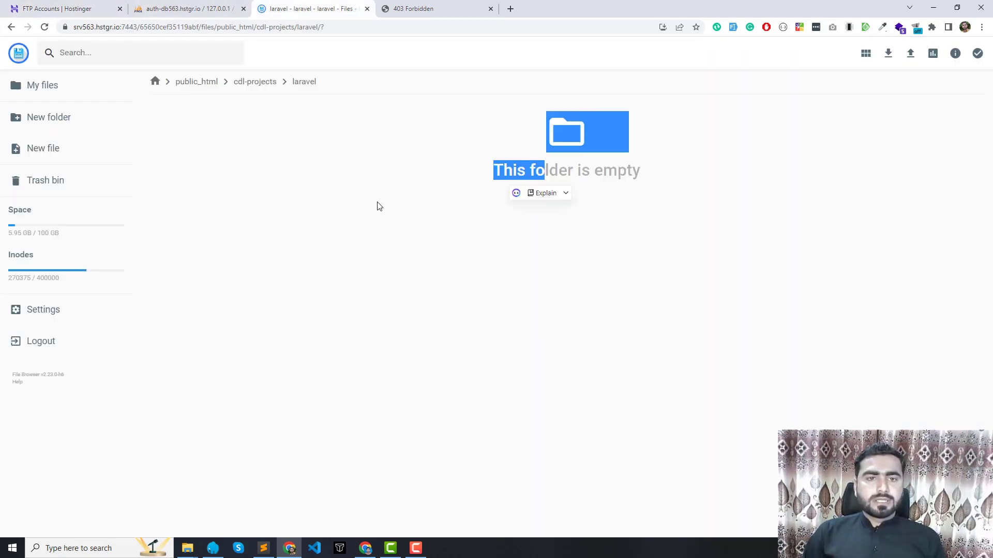
{"action": "left_click", "coordinate": [67, 8]}
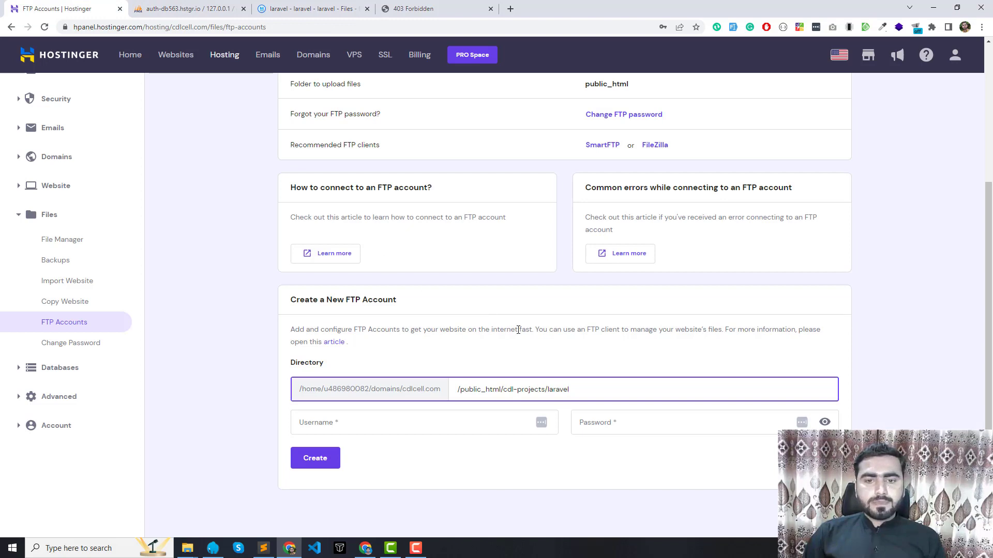
Enter the new FTP account's username and clear the Password field
{"action": "left_click", "coordinate": [416, 420]}
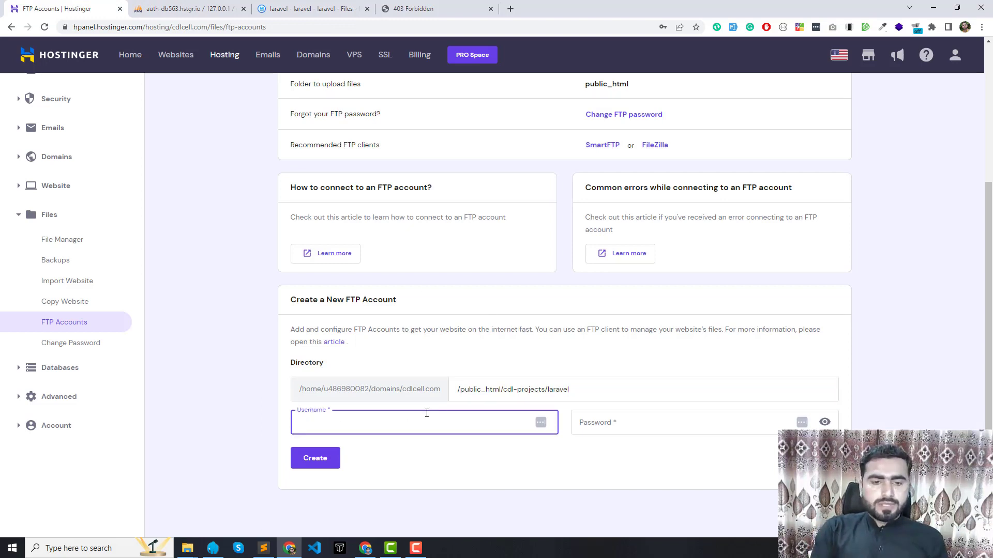
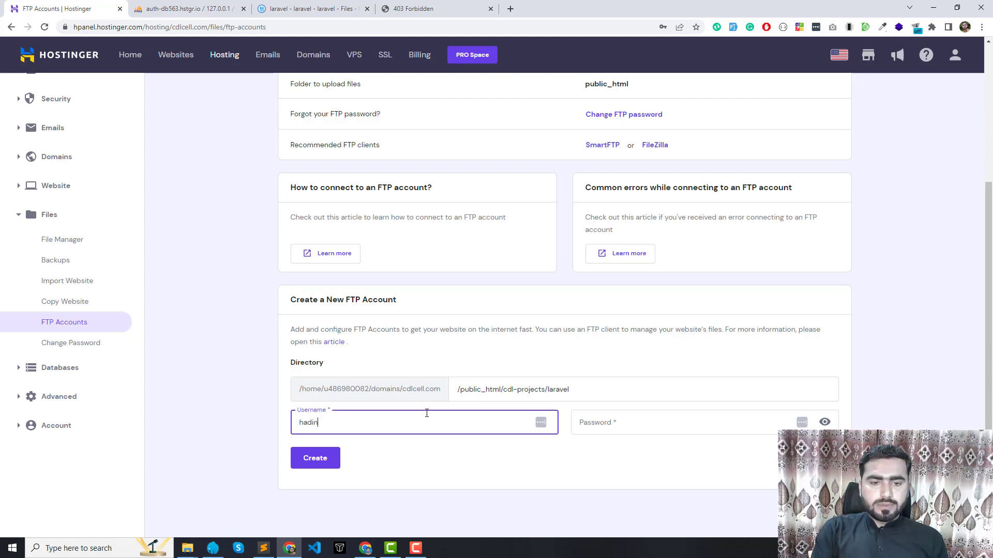
{"action": "key", "text": "Tab"}
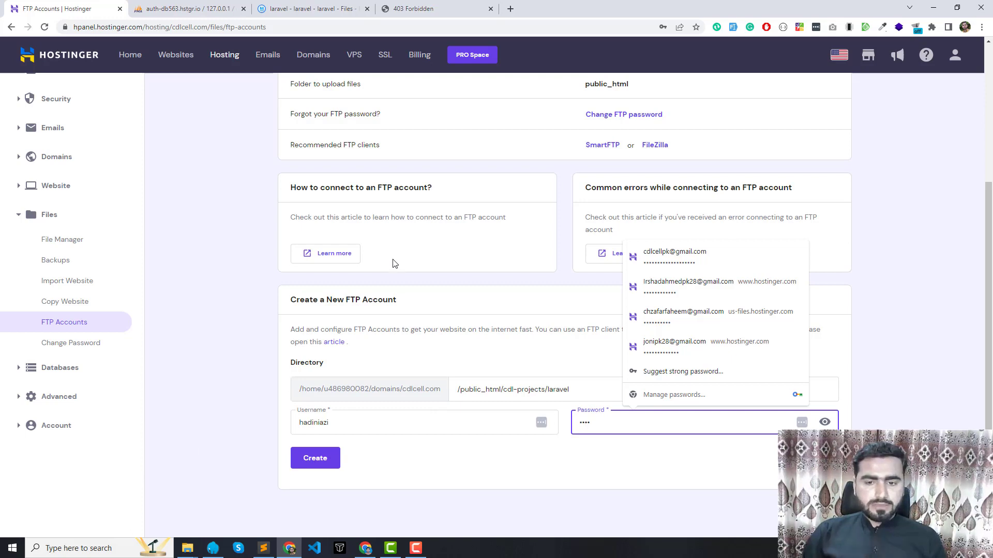
{"action": "key", "text": "ctrl+a"}
{"action": "key", "text": "BackSpace"}
{"action": "left_click", "coordinate": [72, 552]}
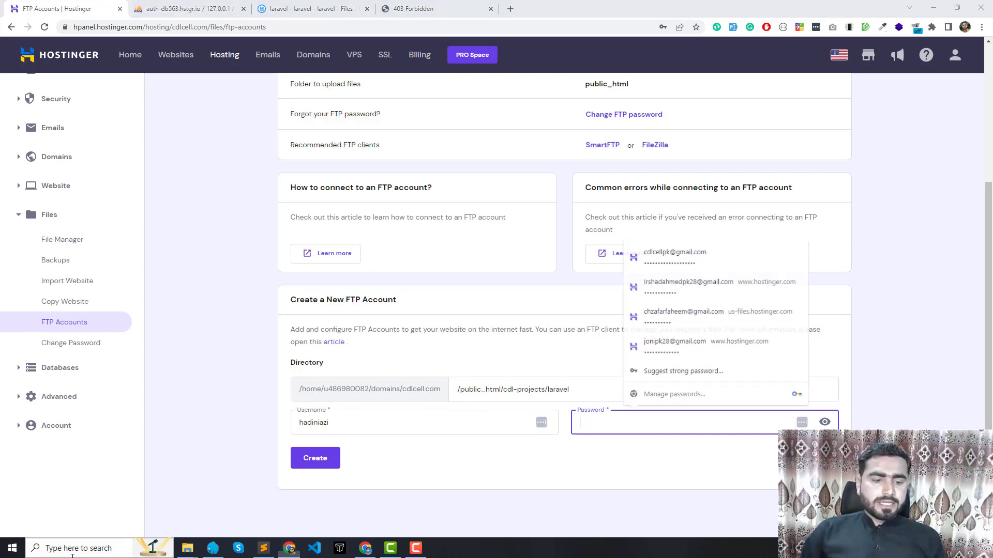
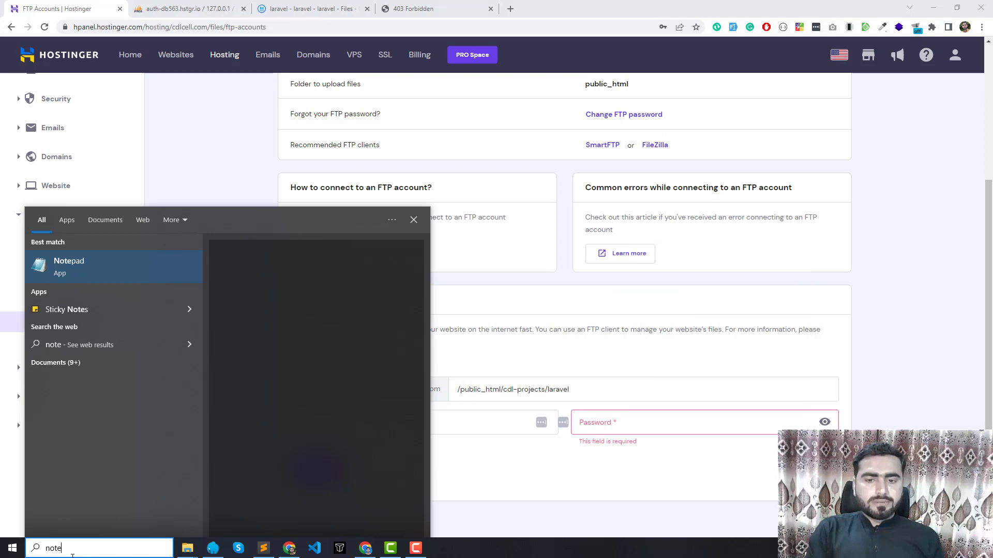
Draft a strong FTP password in Notepad and select it, then return to the FTP form
{"action": "key", "text": "Return"}
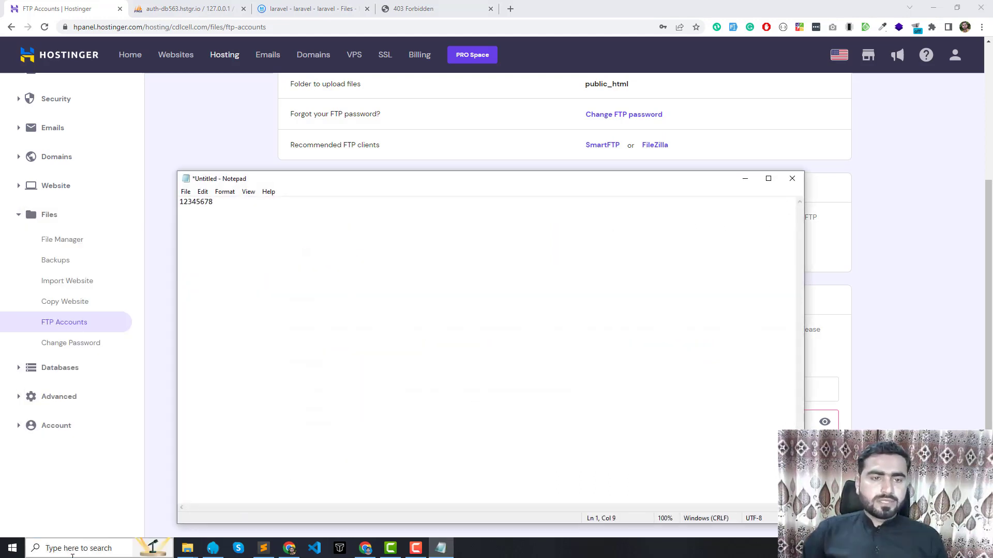
{"action": "key", "text": "ctrl+a"}
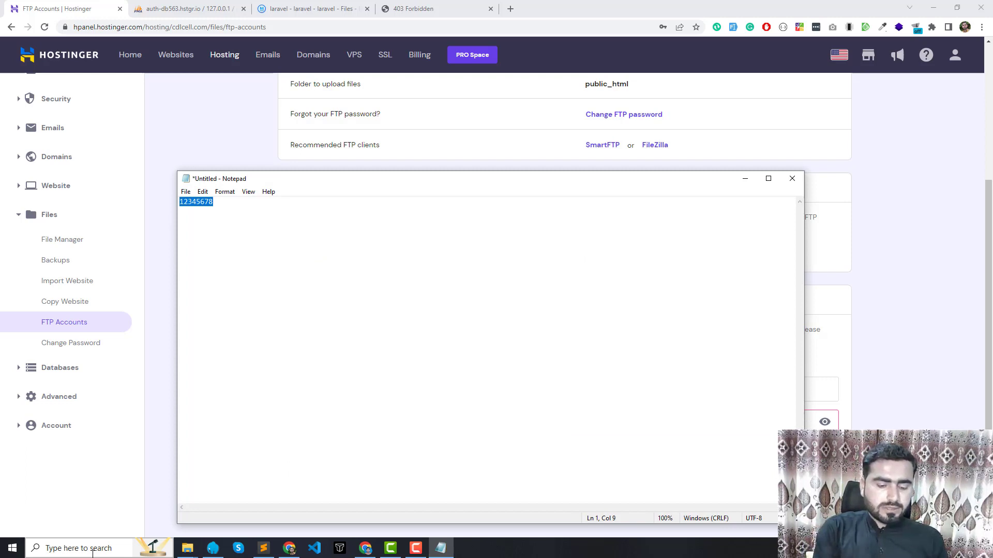
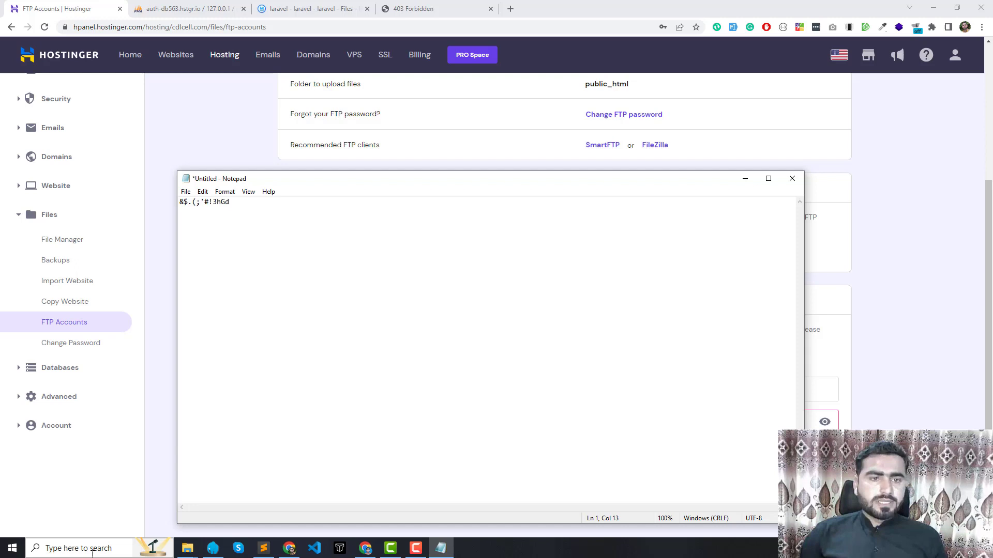
{"action": "key", "text": "ctrl+a"}
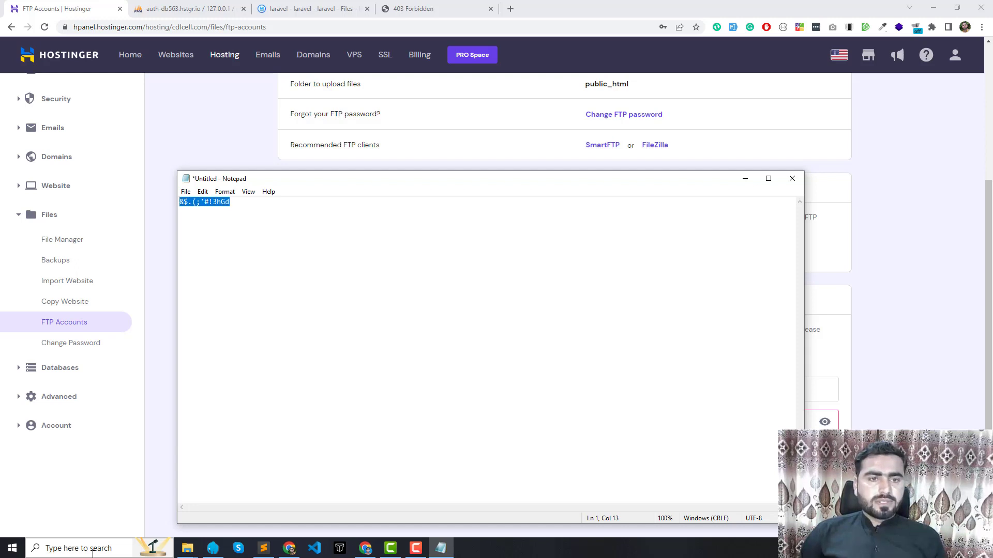
{"action": "key", "text": "alt+Tab"}
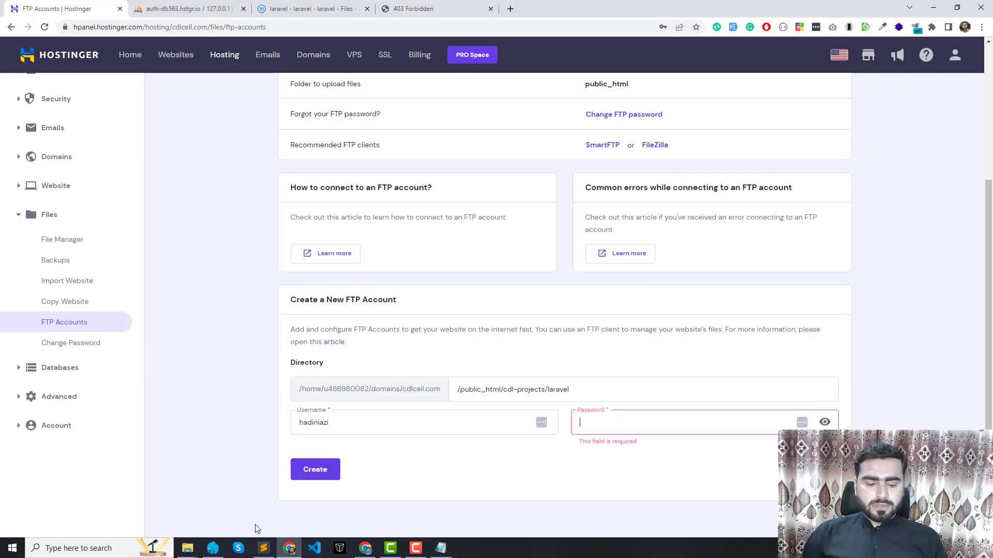
Paste the password, create the FTP account, and check its row showing host ftp.cdlcell.com
{"action": "key", "text": "ctrl+v"}
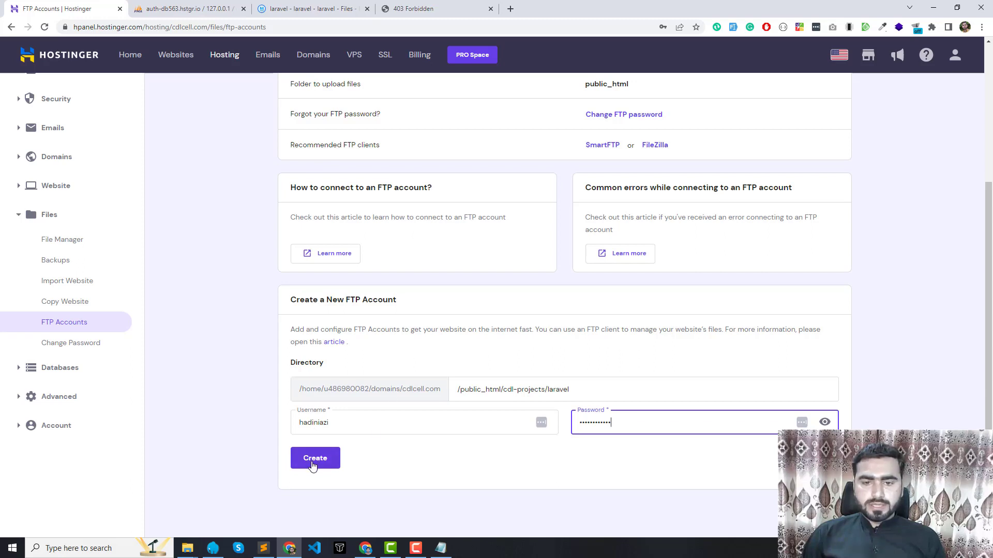
{"action": "left_click", "coordinate": [313, 466]}
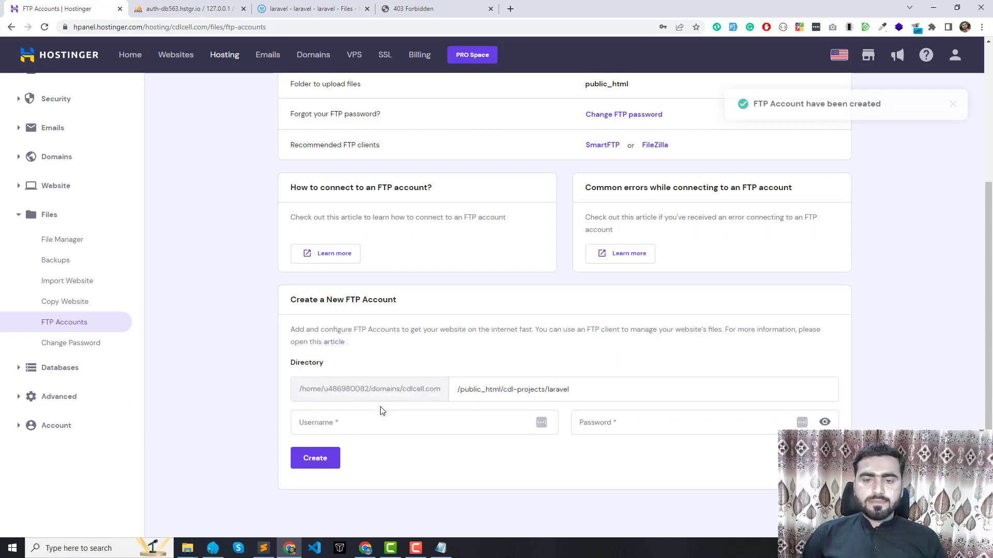
{"action": "scroll", "coordinate": [393, 409], "scroll_direction": "up", "scroll_amount": 4}
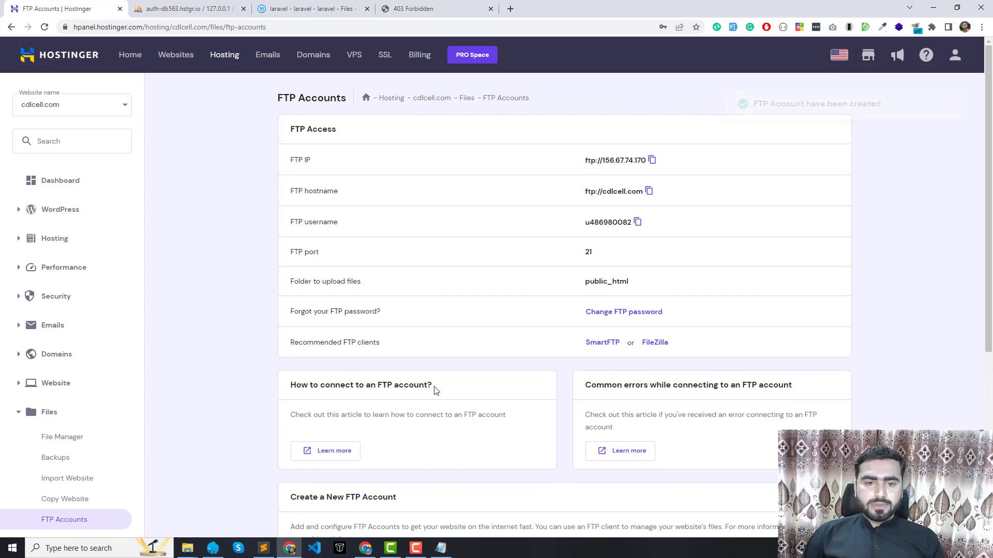
{"action": "scroll", "coordinate": [432, 387], "scroll_direction": "down", "scroll_amount": 5}
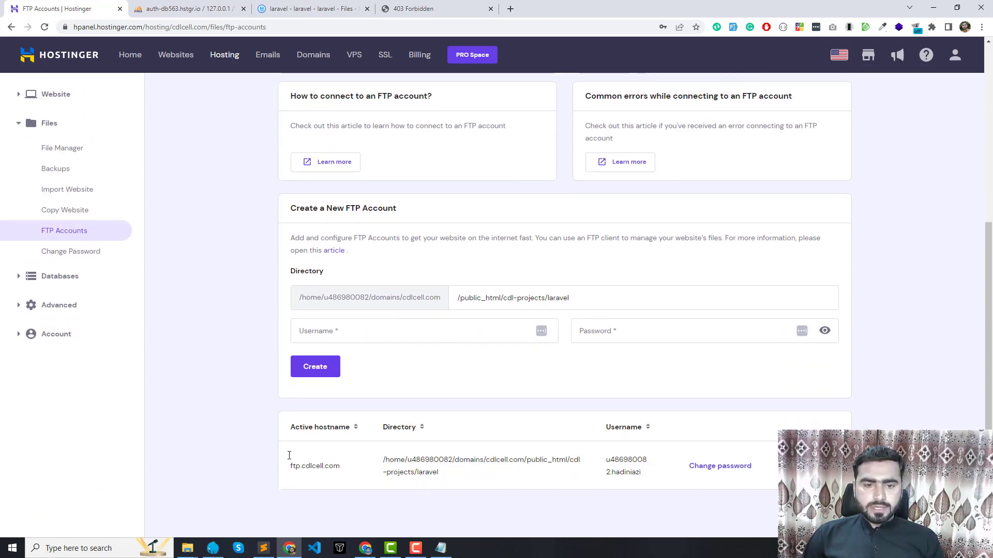
{"action": "left_click_drag", "start_coordinate": [289, 473], "coordinate": [459, 477]}
{"action": "left_click", "coordinate": [384, 464]}
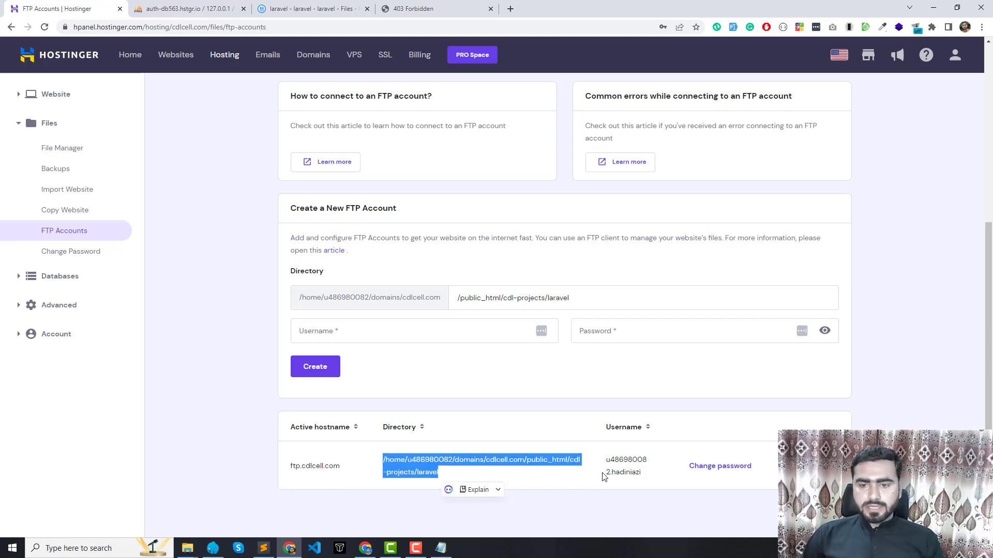
{"action": "left_click_drag", "start_coordinate": [604, 474], "coordinate": [653, 460]}
{"action": "left_click", "coordinate": [616, 459]}
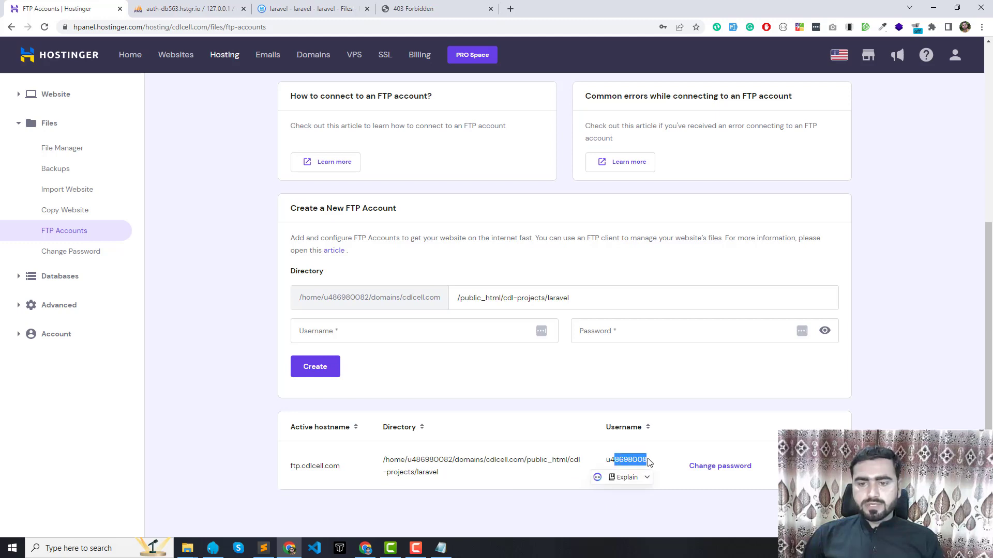
{"action": "left_click", "coordinate": [663, 465]}
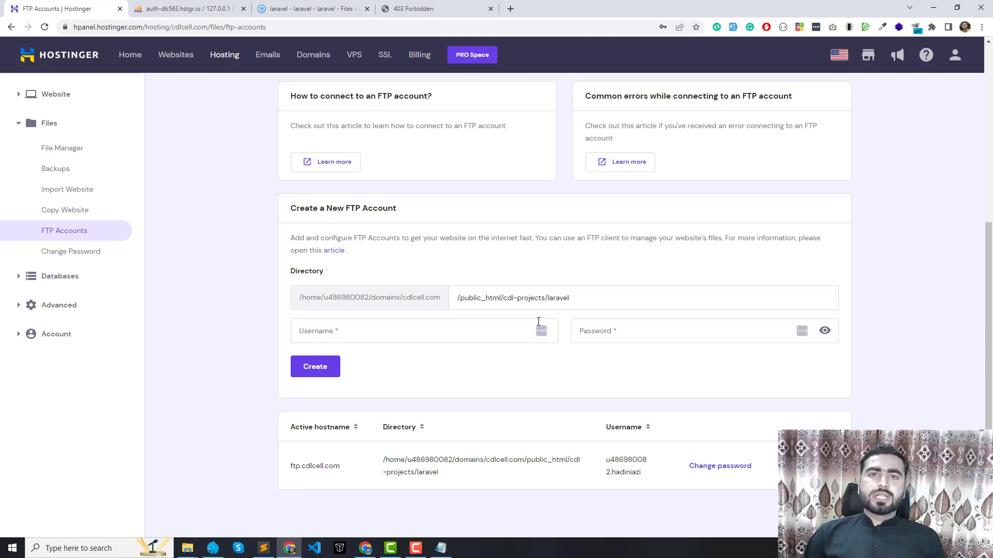
Search Windows for FileZilla by typing 'fil'
{"action": "left_click", "coordinate": [68, 555]}
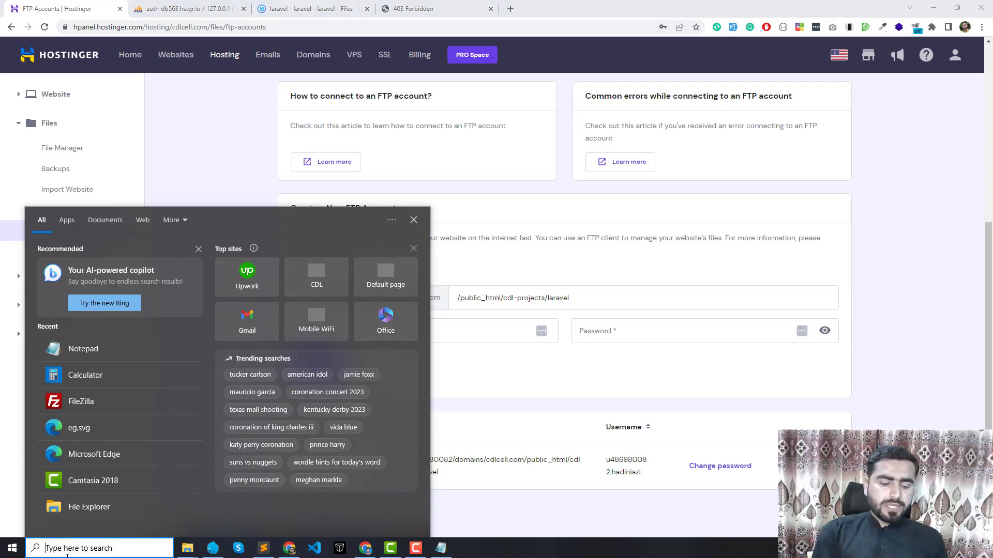
{"action": "type", "text": "fil"}
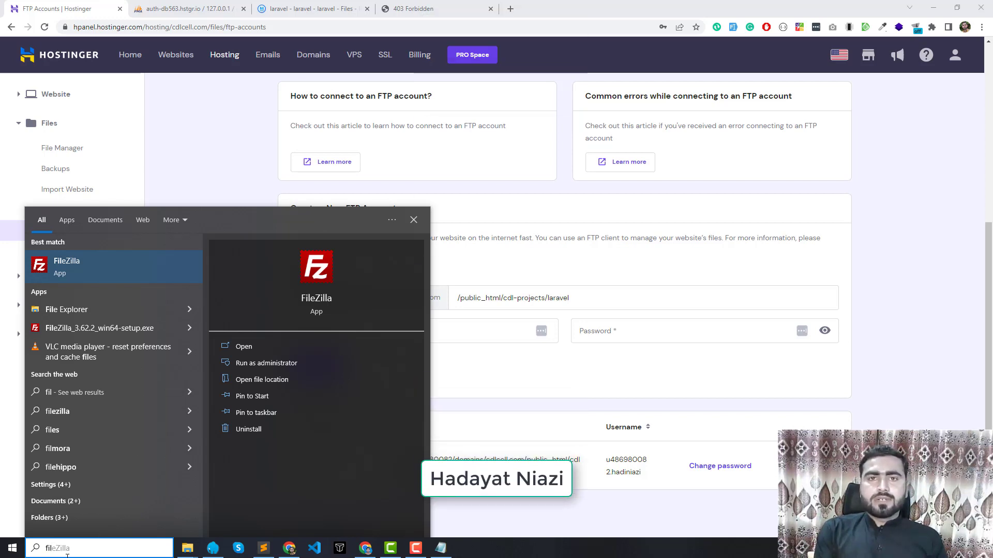
{"action": "key", "text": "BackSpace"}
{"action": "key", "text": "BackSpace"}
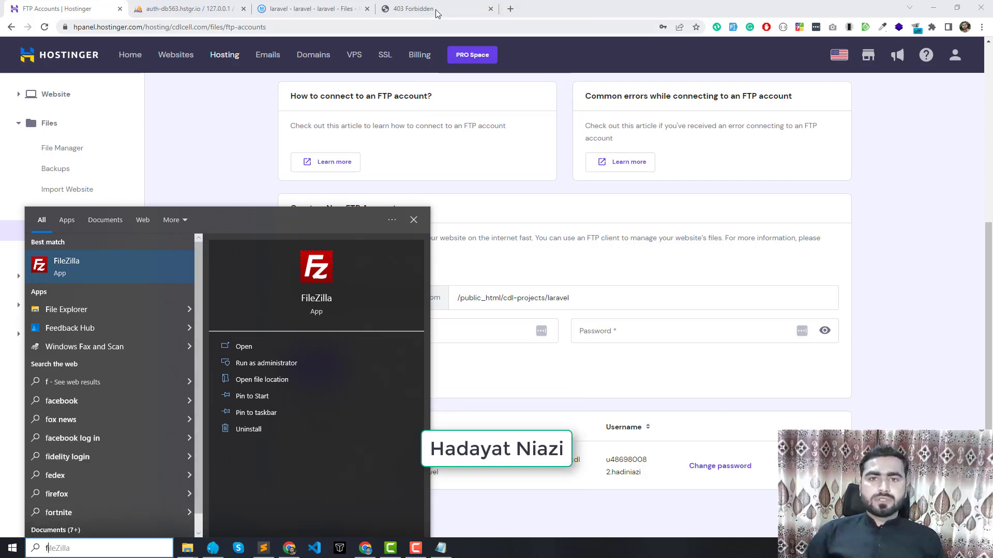
Google 'filezilla' in a new tab and open the 'FileZilla - The free FTP solution' homepage
{"action": "left_click", "coordinate": [511, 9]}
{"action": "type", "text": "fil"}
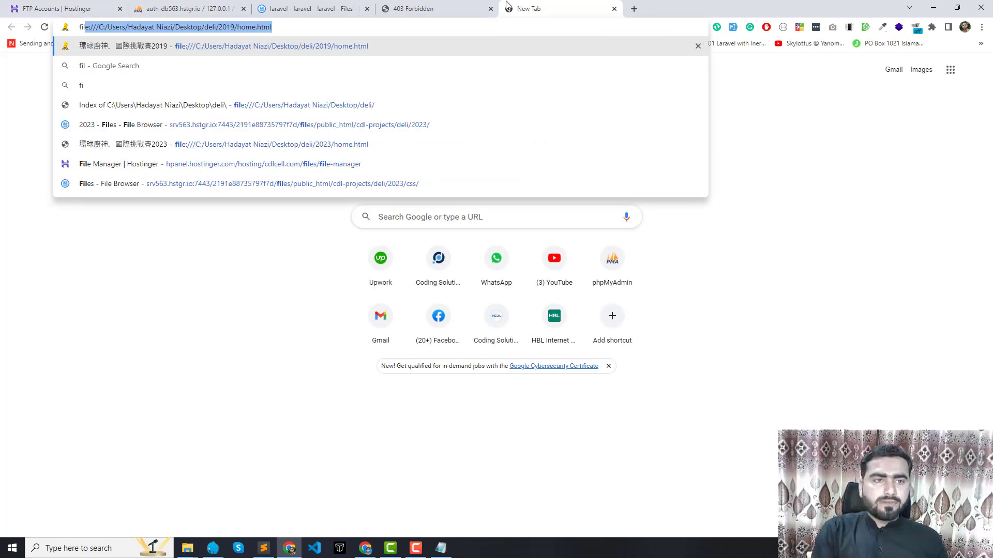
{"action": "type", "text": "ezil"}
{"action": "key", "text": "Down"}
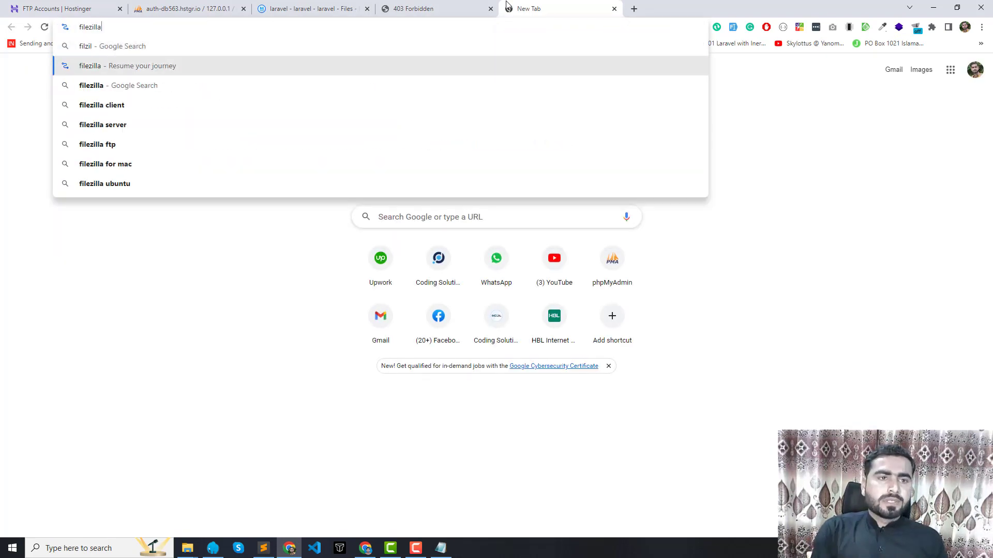
{"action": "key", "text": "Down"}
{"action": "key", "text": "Return"}
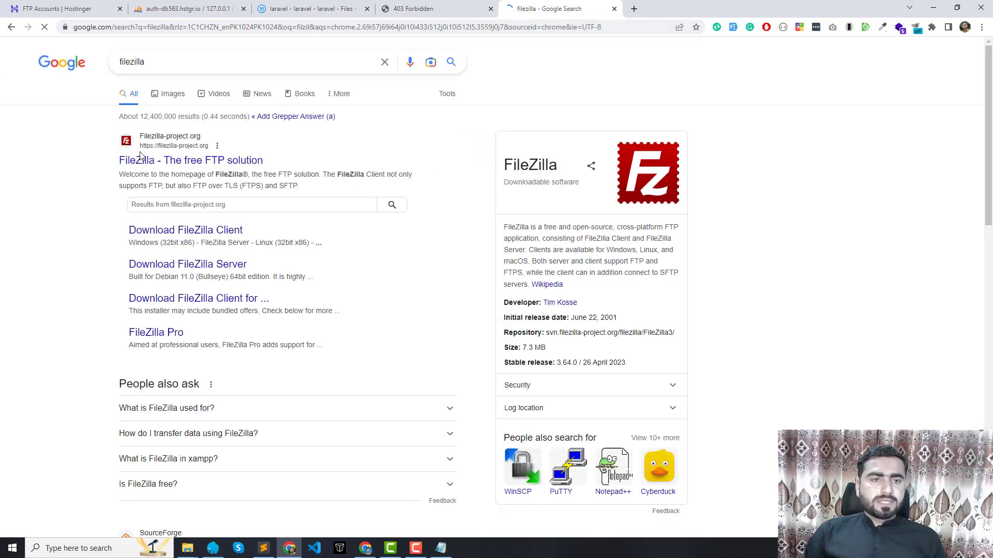
{"action": "left_click", "coordinate": [160, 161]}
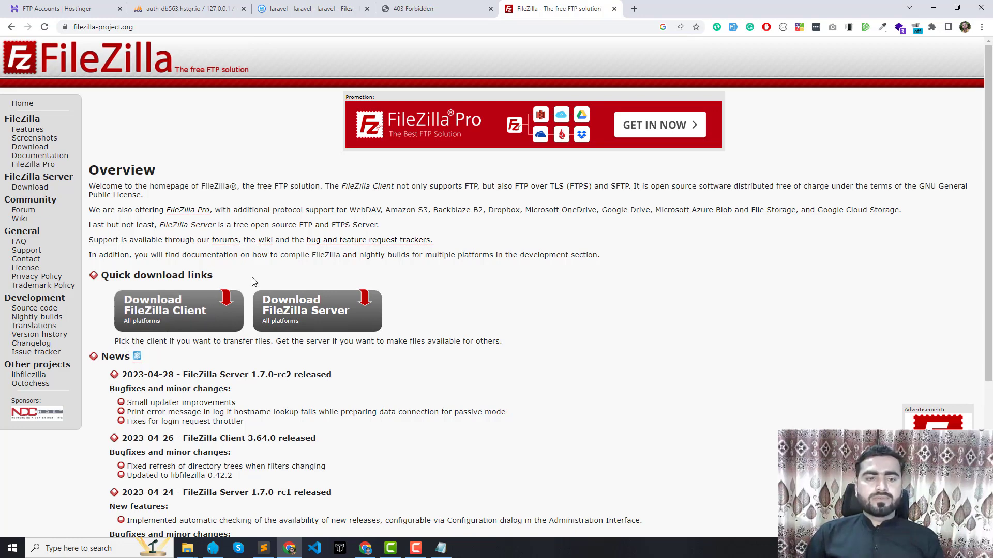
Start the standard FileZilla Client 3.64.0 Windows 64-bit download, cancel it, and close the tab
{"action": "left_click", "coordinate": [180, 320]}
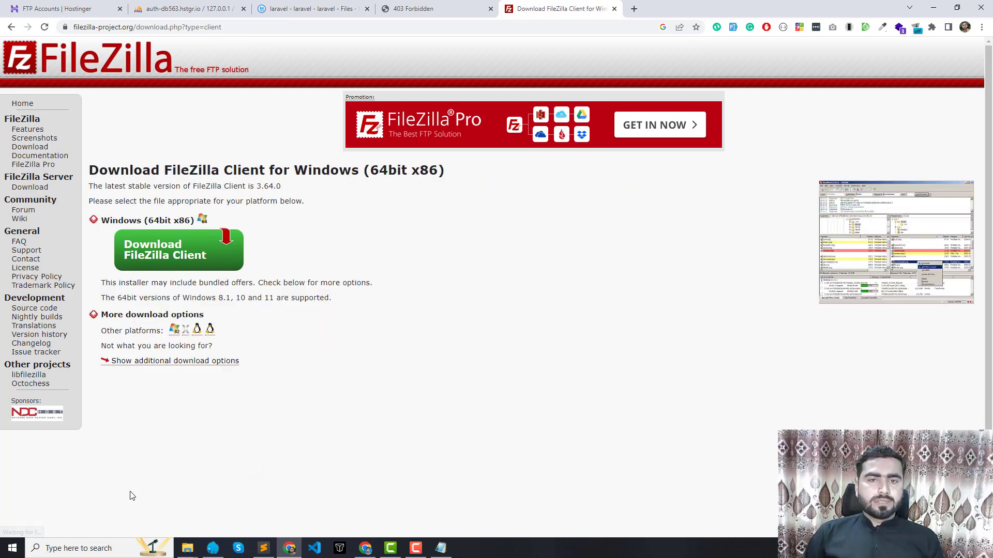
{"action": "left_click", "coordinate": [202, 261]}
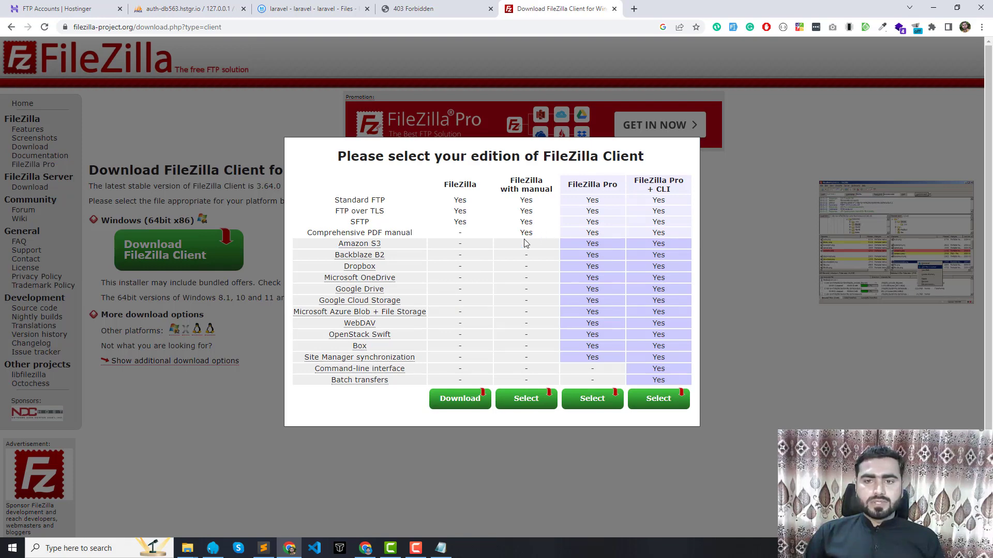
{"action": "left_click", "coordinate": [460, 398]}
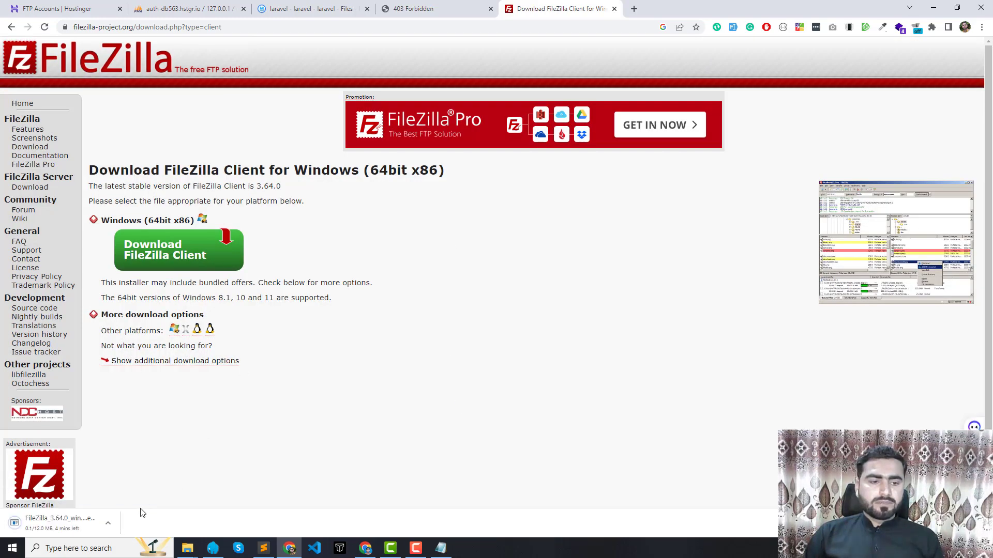
{"action": "left_click", "coordinate": [110, 523]}
{"action": "left_click", "coordinate": [137, 505]}
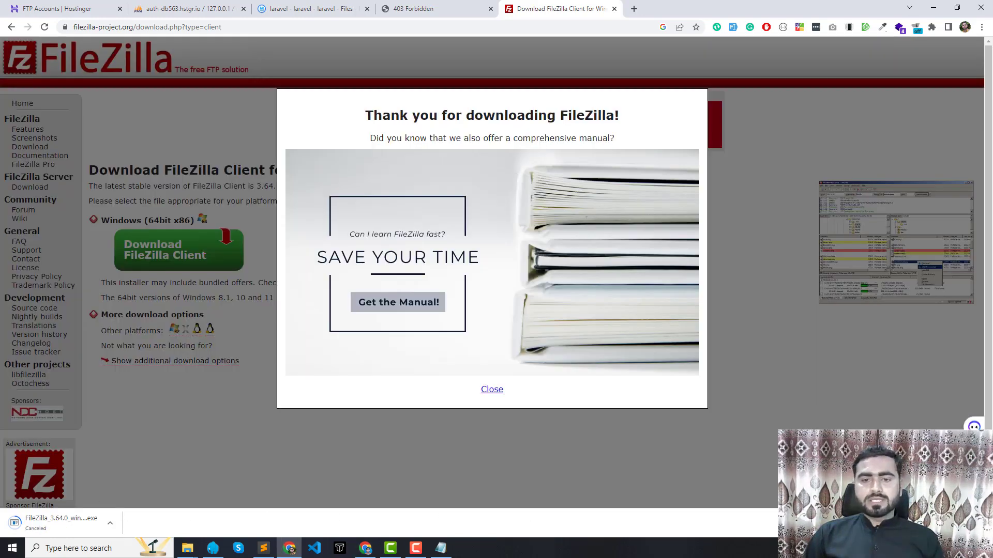
{"action": "left_click", "coordinate": [488, 392]}
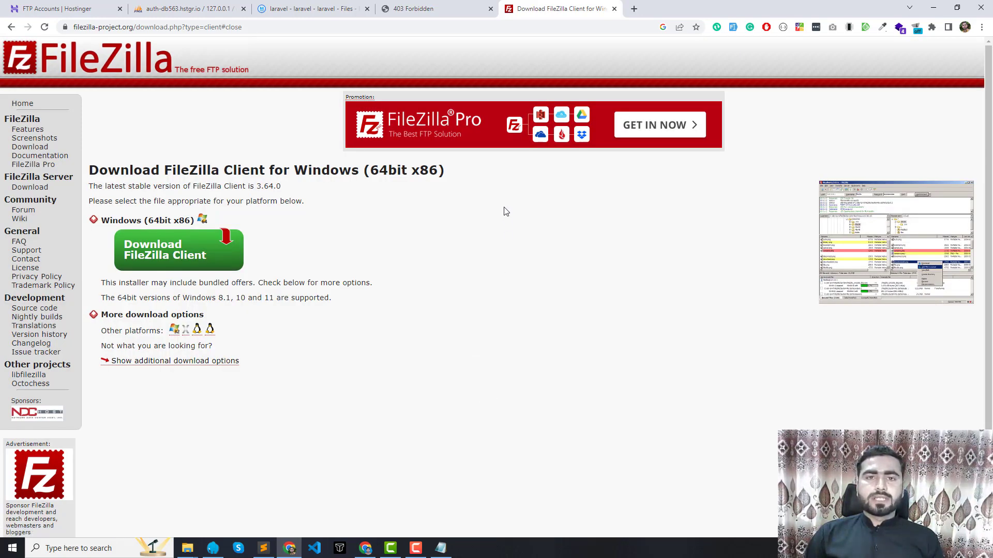
{"action": "key", "text": "ctrl+w"}
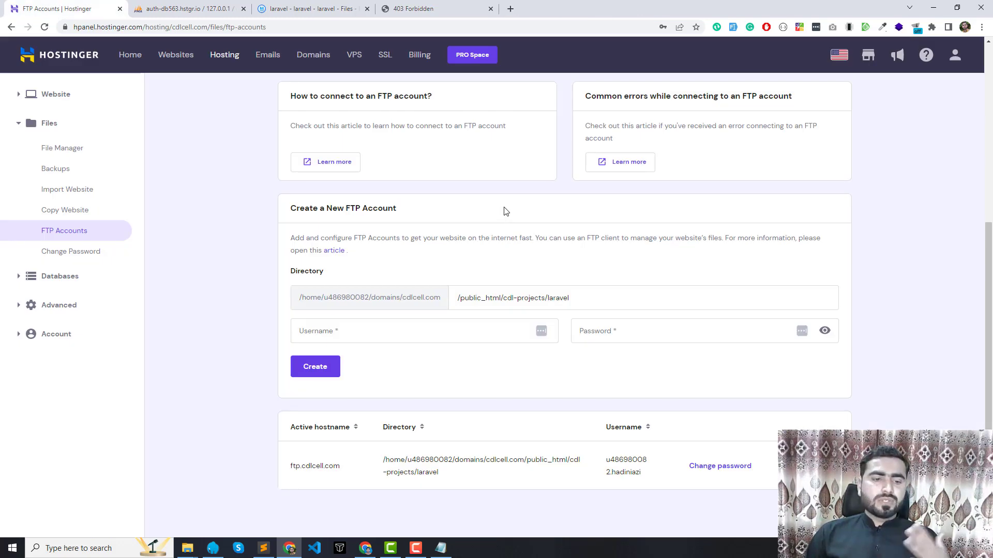
Launch FileZilla from Windows search and focus the empty Quickconnect Host field
{"action": "left_click", "coordinate": [57, 549]}
{"action": "type", "text": "fil"}
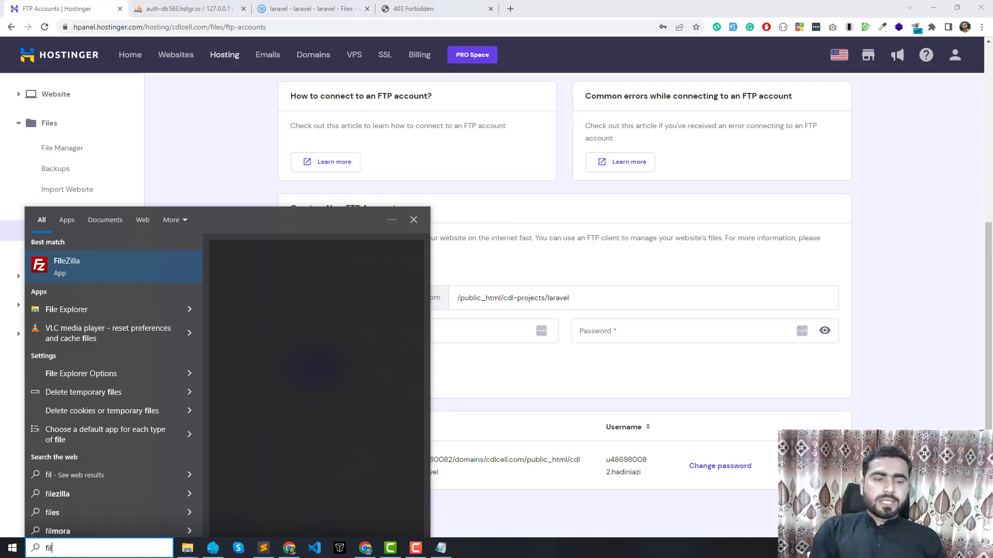
{"action": "key", "text": "Return"}
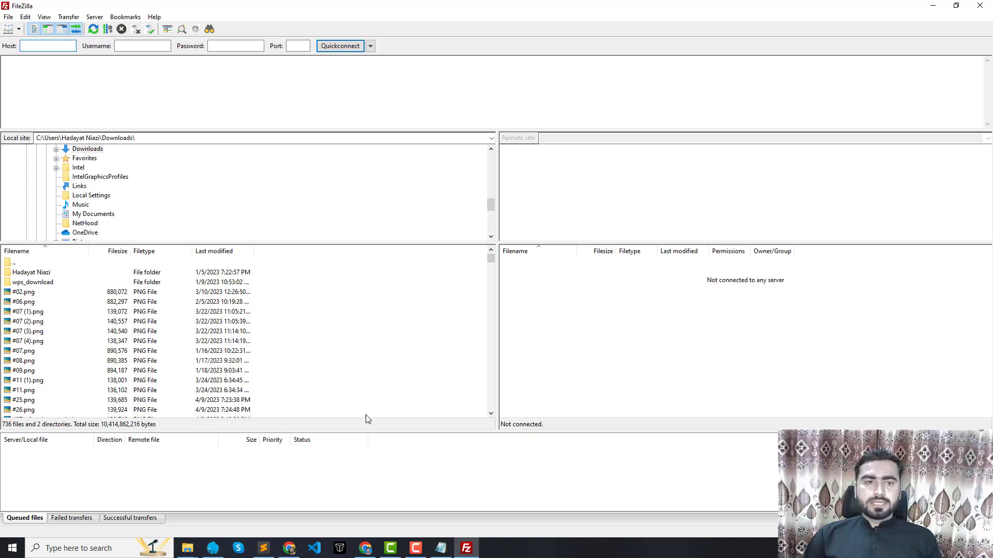
{"action": "left_click", "coordinate": [37, 283]}
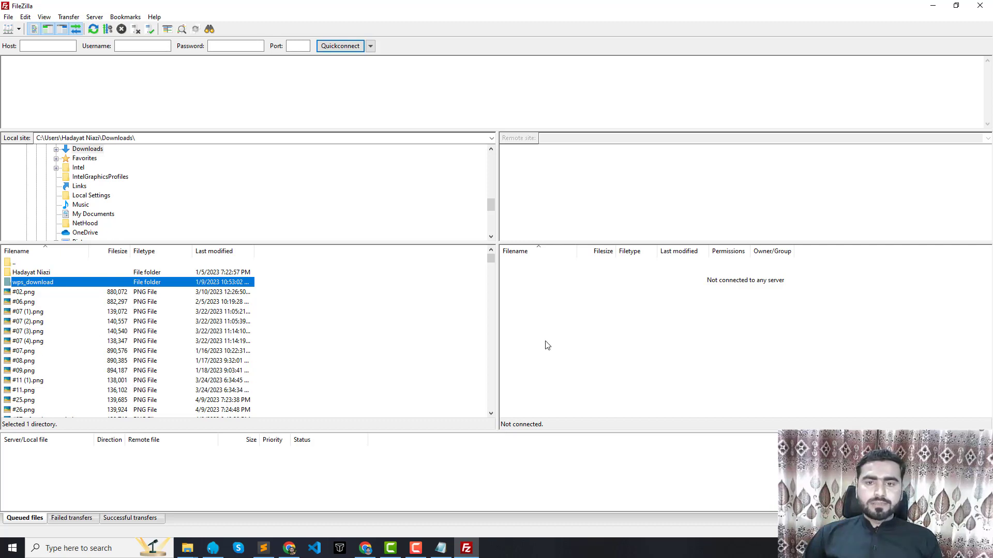
{"action": "left_click", "coordinate": [698, 292]}
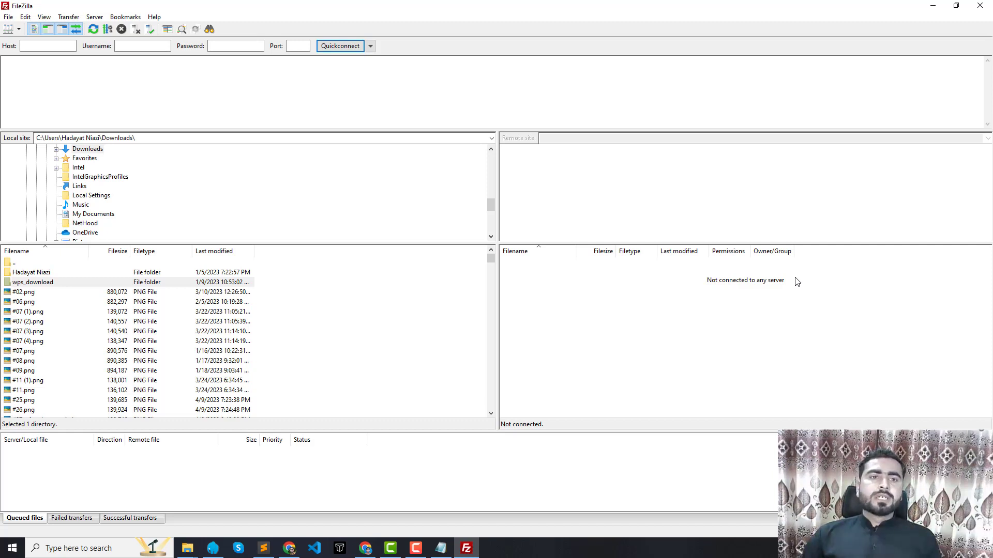
{"action": "left_click", "coordinate": [34, 46]}
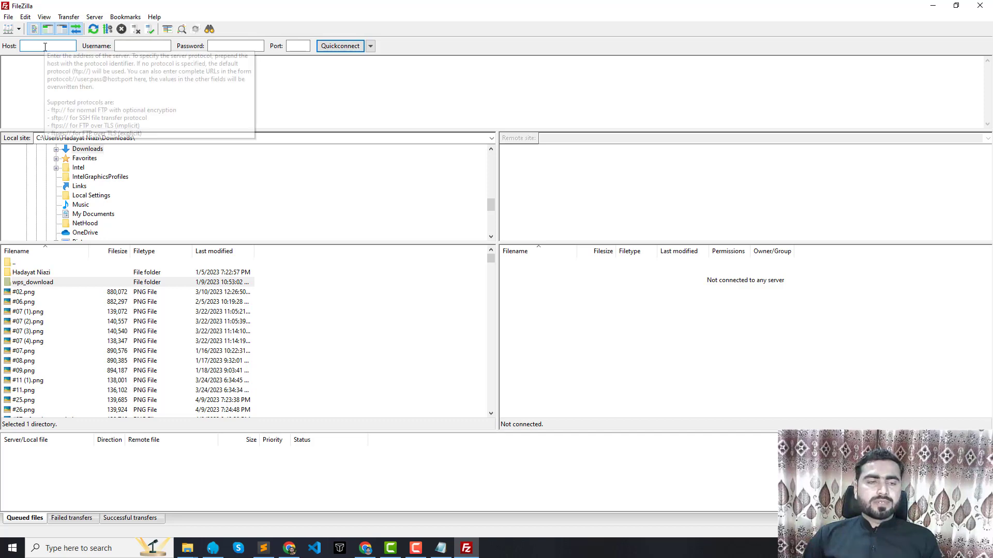
Copy ftp.cdlcell.com from hPanel and paste it into FileZilla's Host field
{"action": "key", "text": "alt+Tab"}
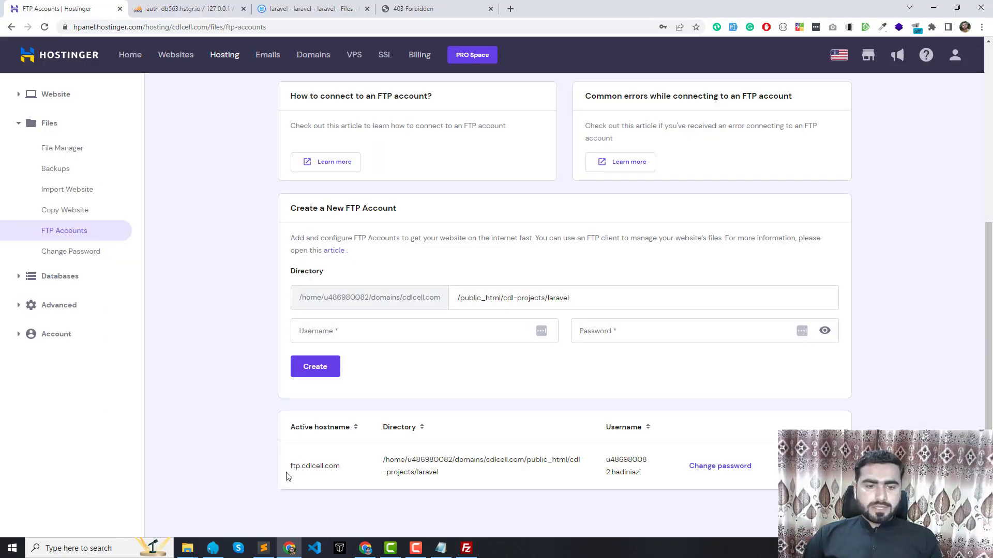
{"action": "left_click_drag", "start_coordinate": [288, 467], "coordinate": [349, 471]}
{"action": "key", "text": "ctrl+c"}
{"action": "key", "text": "alt+Tab"}
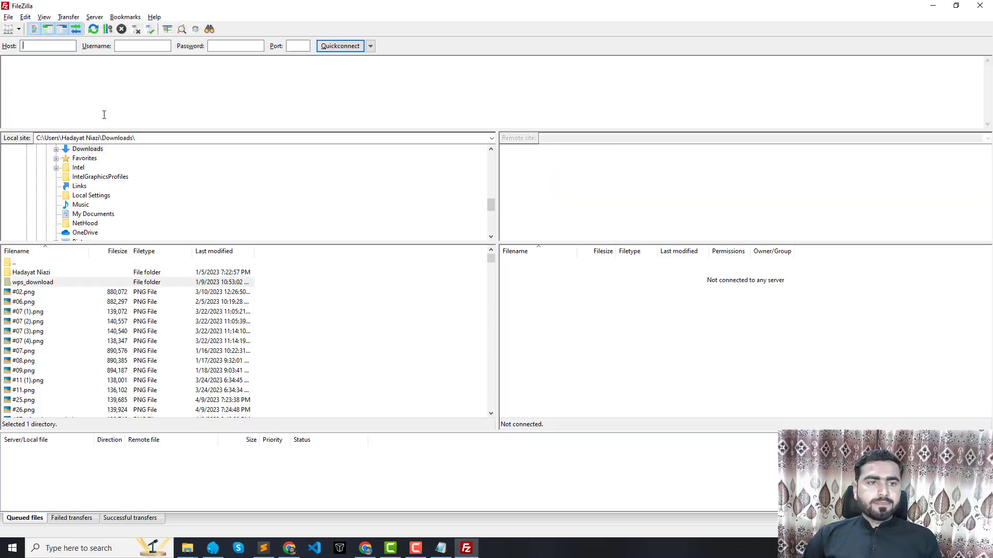
{"action": "right_click", "coordinate": [39, 45]}
{"action": "left_click", "coordinate": [63, 88]}
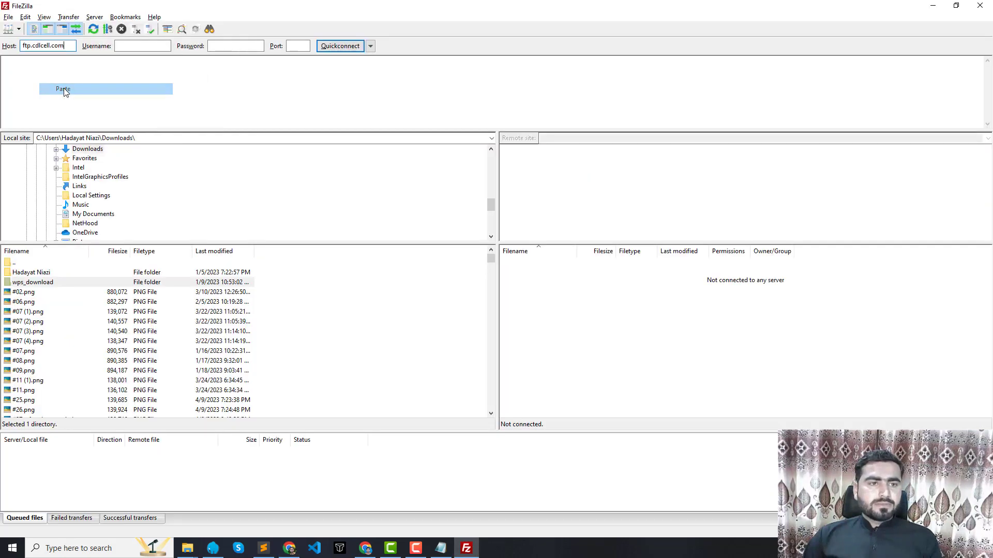
Copy the FTP account's username from hPanel into FileZilla's Username field
{"action": "left_click", "coordinate": [132, 48]}
{"action": "key", "text": "alt+Tab"}
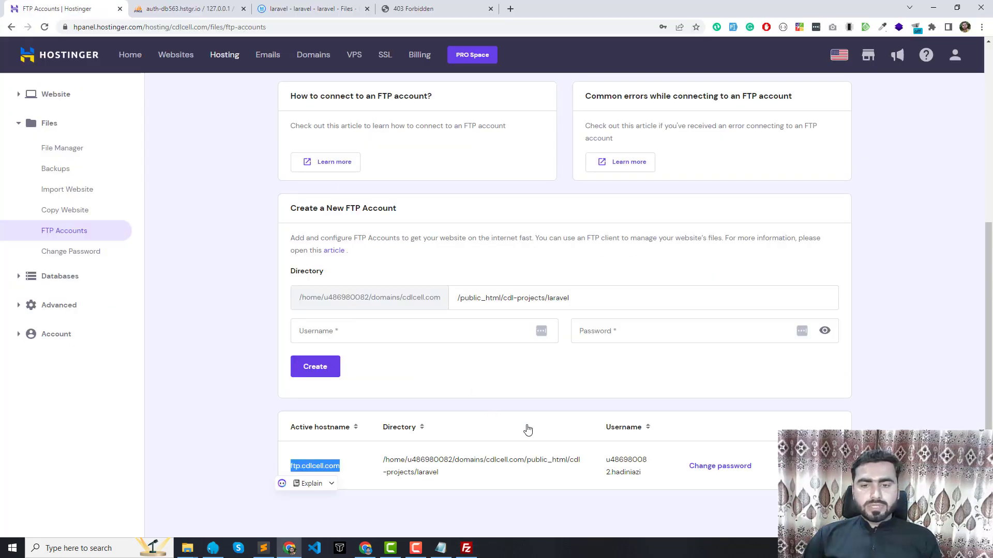
{"action": "left_click_drag", "start_coordinate": [604, 458], "coordinate": [647, 479]}
{"action": "right_click", "coordinate": [632, 469]}
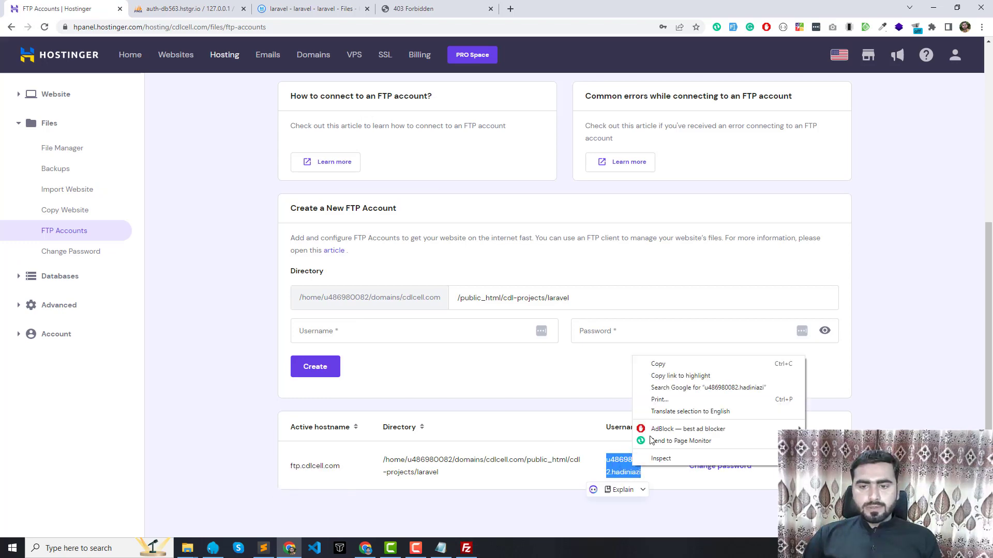
{"action": "left_click", "coordinate": [644, 365]}
{"action": "key", "text": "alt+Tab"}
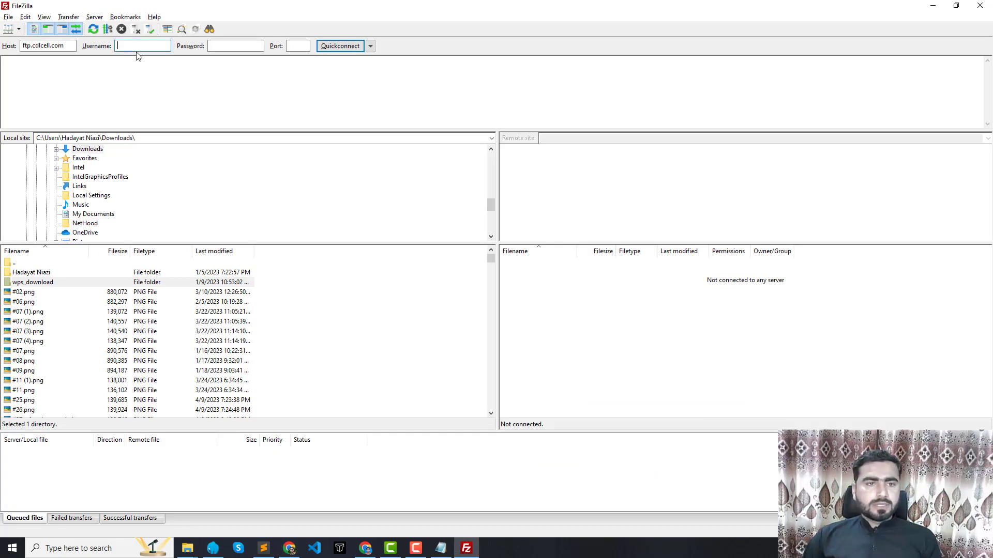
{"action": "right_click", "coordinate": [142, 48]}
{"action": "left_click", "coordinate": [171, 93]}
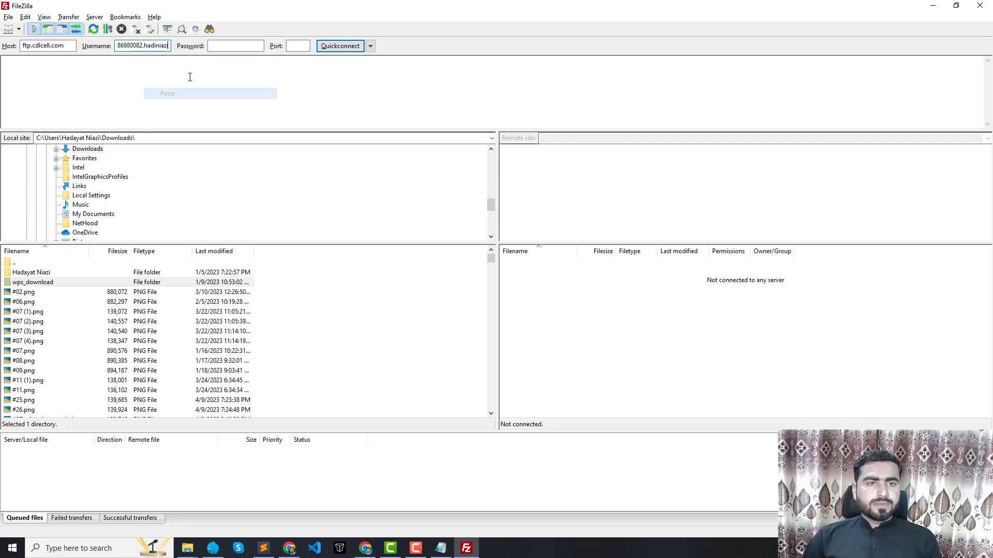
{"action": "key", "text": "Tab"}
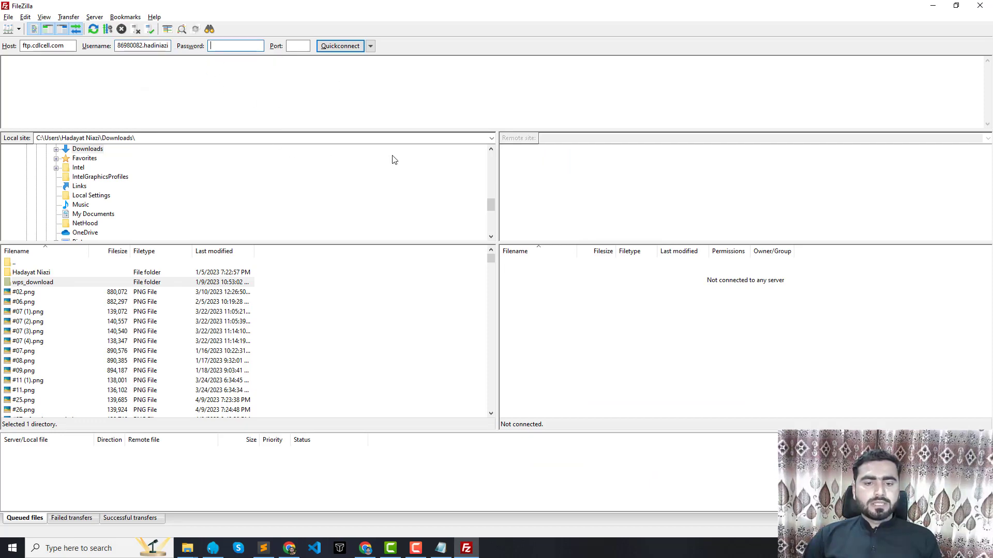
Paste the FTP password from Notepad into FileZilla's Password field
{"action": "key", "text": "alt+Tab"}
{"action": "key", "text": "Tab"}
{"action": "key", "text": "alt+Tab"}
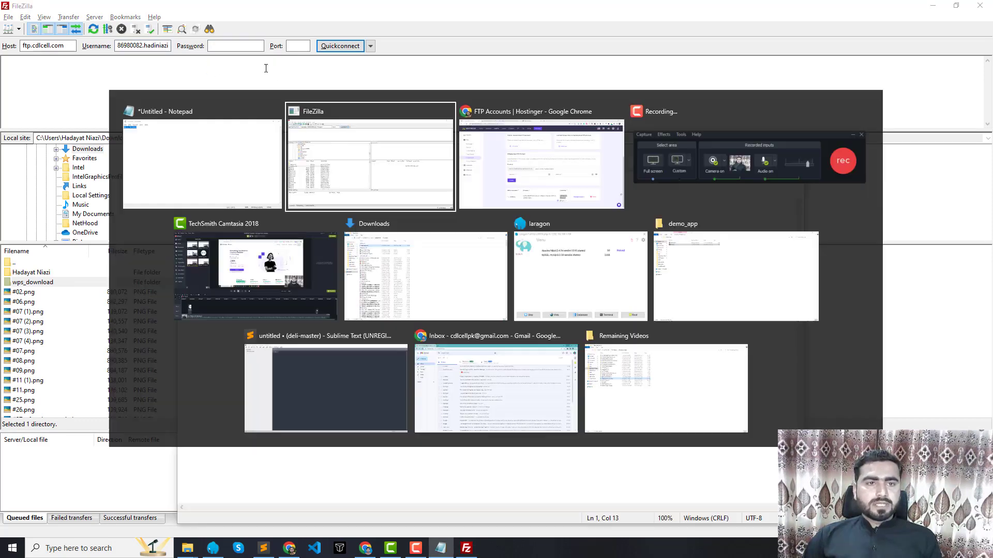
{"action": "key", "text": "ctrl+v"}
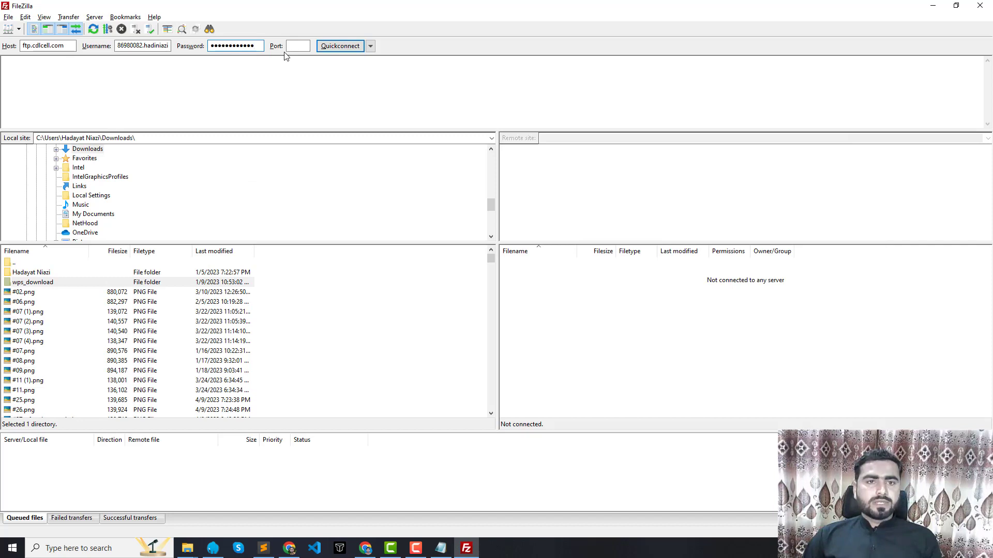
{"action": "key", "text": "Tab"}
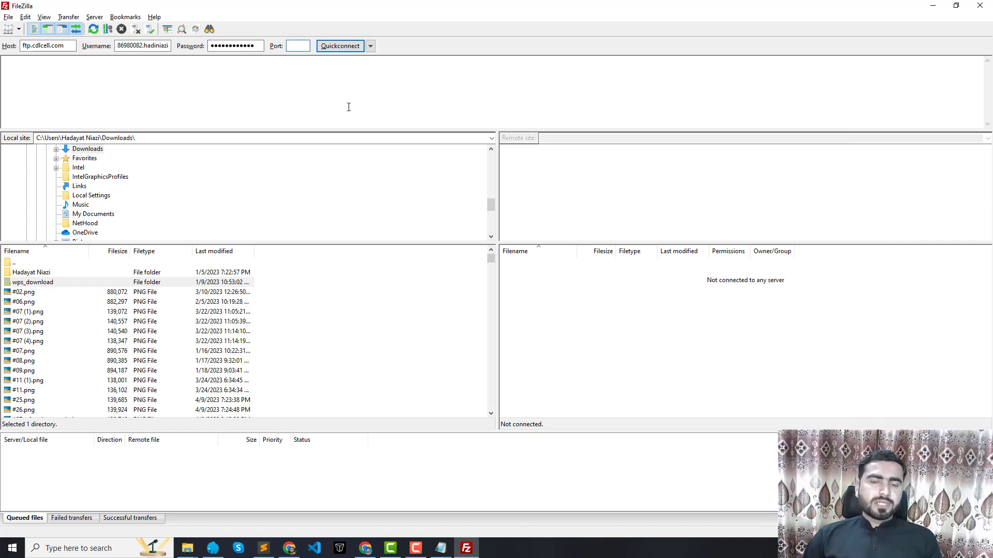
Quickconnect to ftp.cdlcell.com, trusting its unknown certificate, and select the parent entry in the remote listing
{"action": "left_click", "coordinate": [340, 46]}
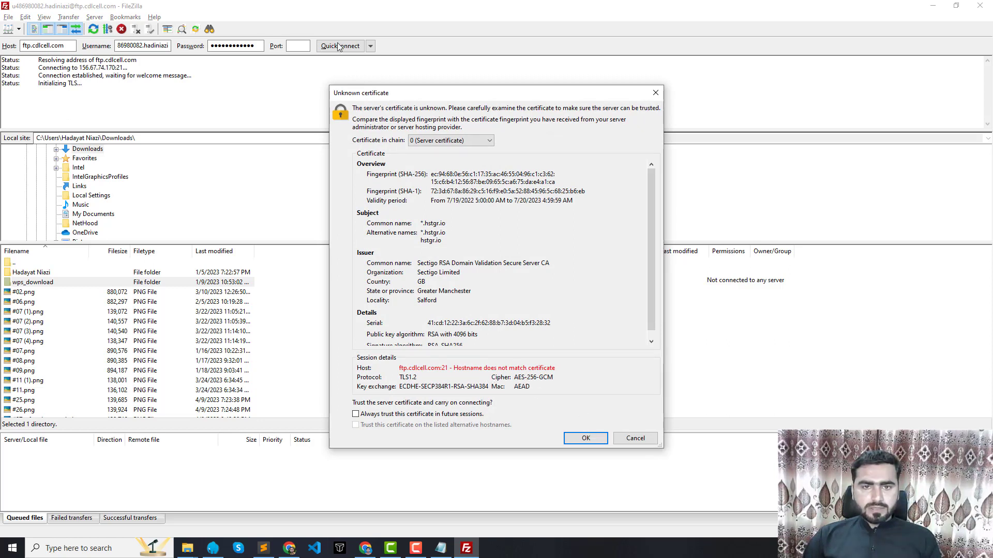
{"action": "left_click", "coordinate": [587, 429]}
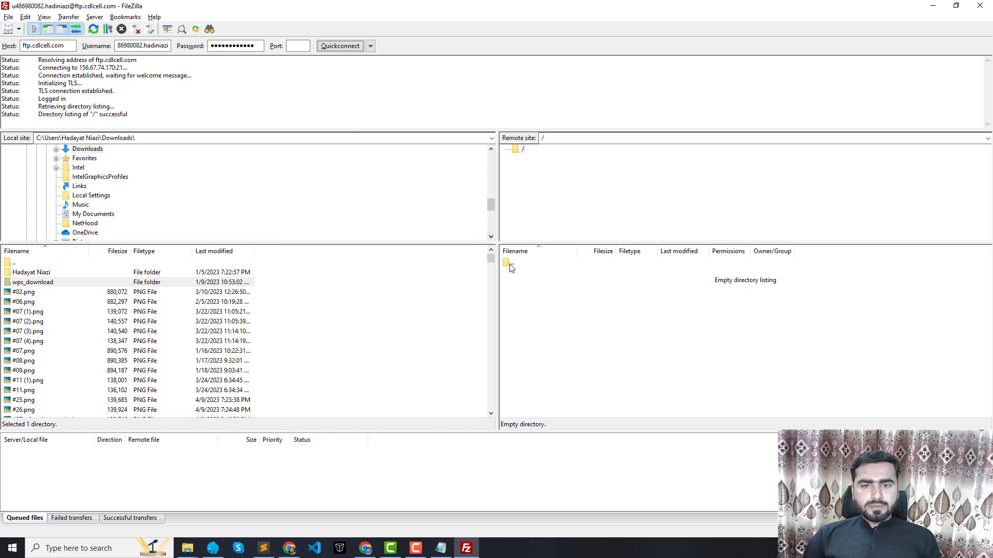
{"action": "left_click", "coordinate": [522, 268]}
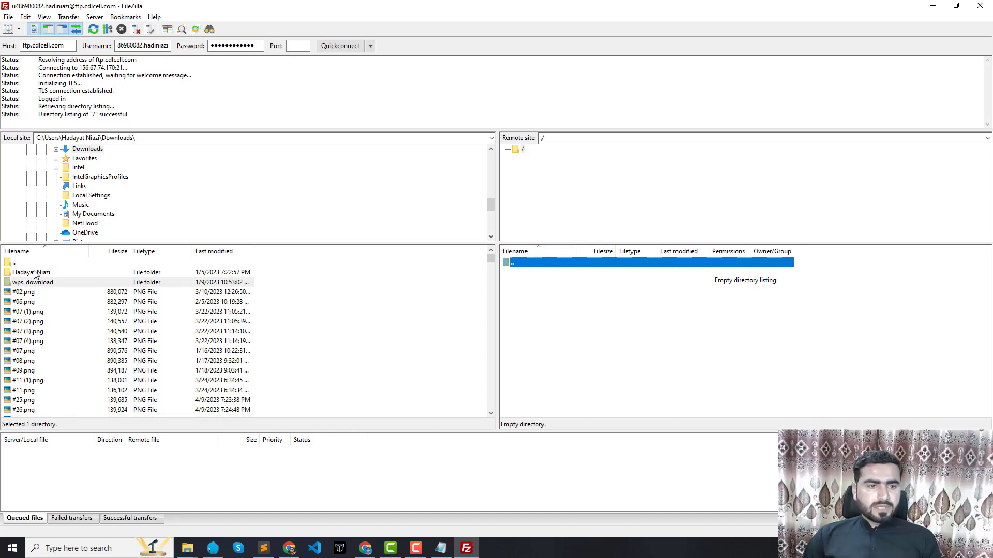
Upload #02.png from Downloads to the remote root, then switch back to Chrome
{"action": "left_click_drag", "start_coordinate": [17, 292], "coordinate": [593, 307]}
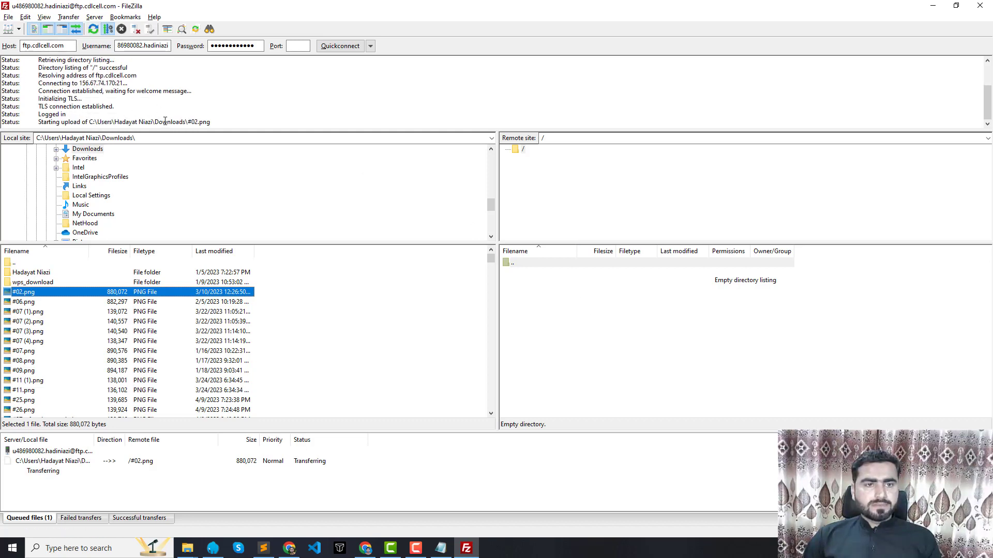
{"action": "left_click_drag", "start_coordinate": [177, 122], "coordinate": [2, 122]}
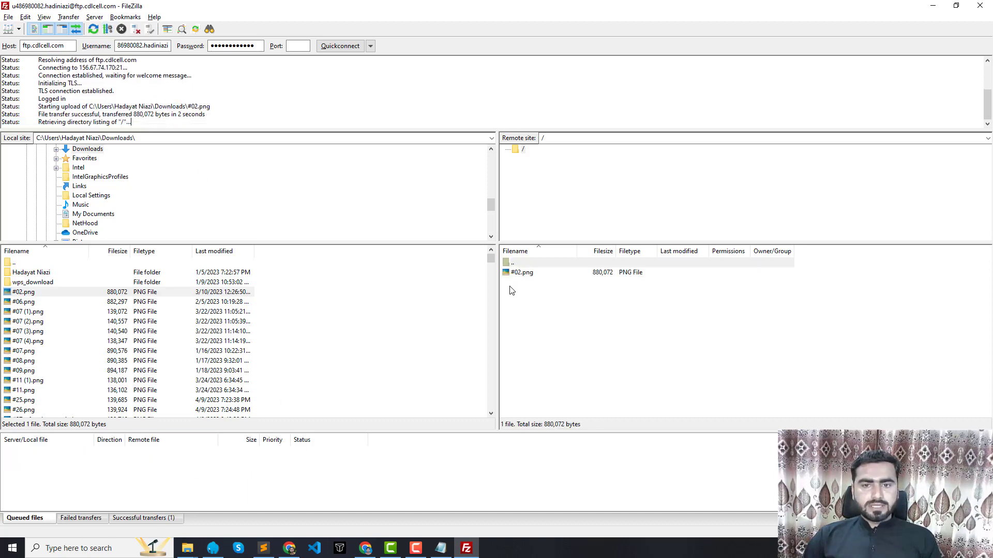
{"action": "key", "text": "alt+Tab"}
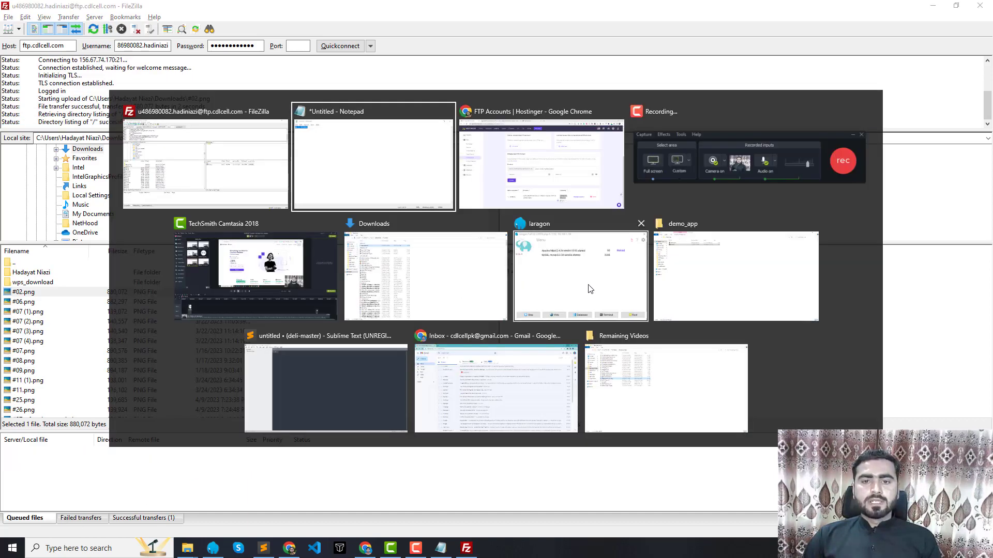
{"action": "key", "text": "alt+Tab"}
{"action": "key", "text": "alt+Tab"}
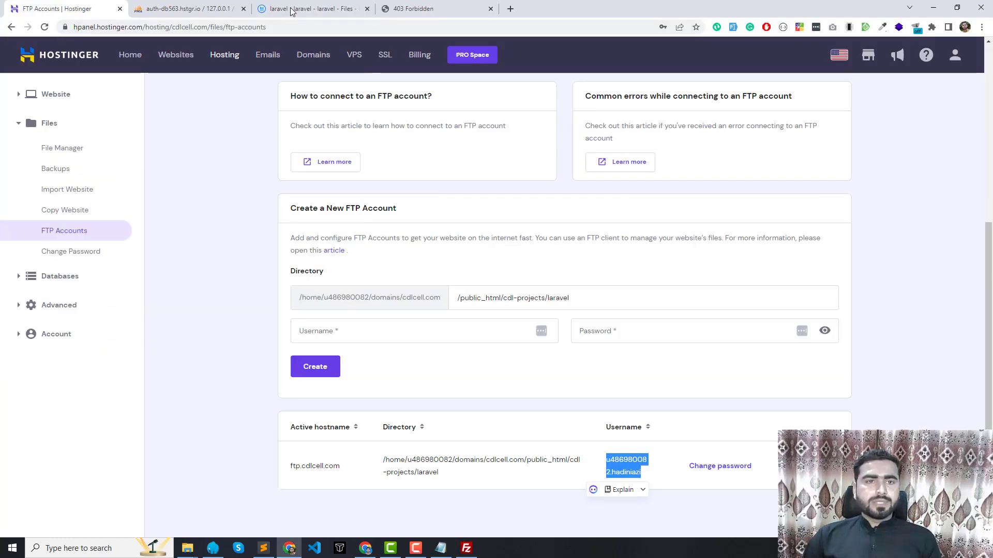
Reload the laravel folder in Hostinger File Browser, check #02.png (859.45 KB) is there, and return to FileZilla
{"action": "left_click", "coordinate": [310, 8]}
{"action": "left_click", "coordinate": [45, 29]}
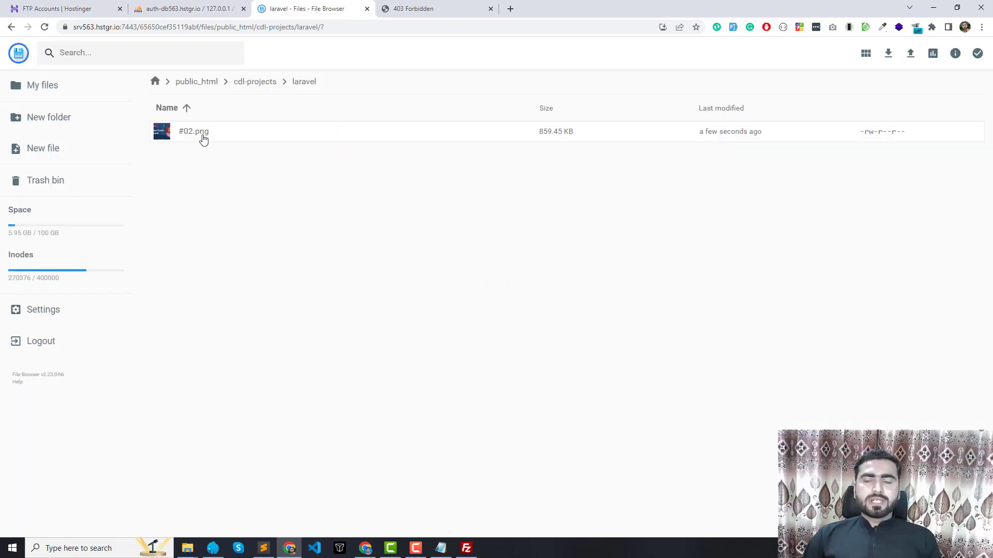
{"action": "left_click", "coordinate": [202, 136]}
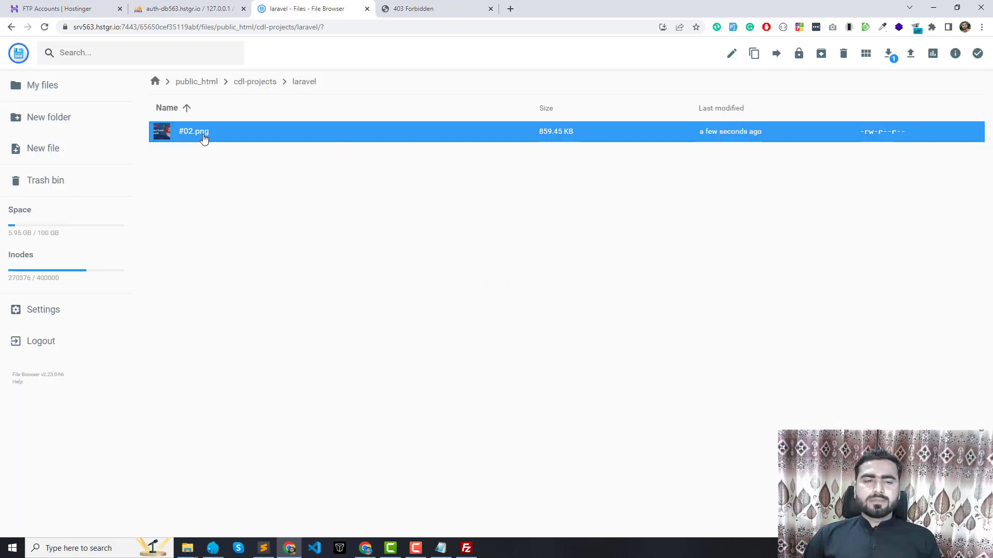
{"action": "left_click", "coordinate": [326, 141]}
{"action": "key", "text": "alt+Tab"}
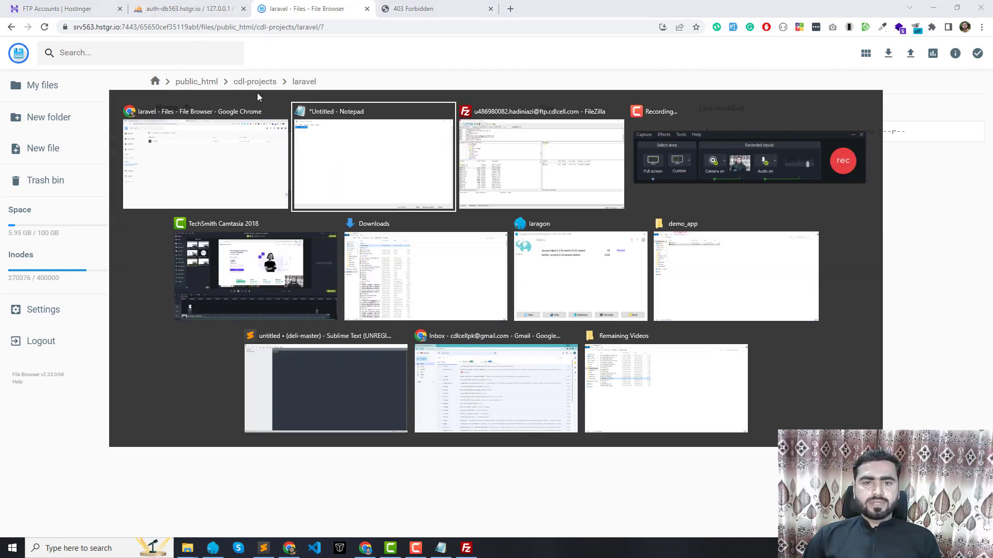
{"action": "key", "text": "alt+Tab"}
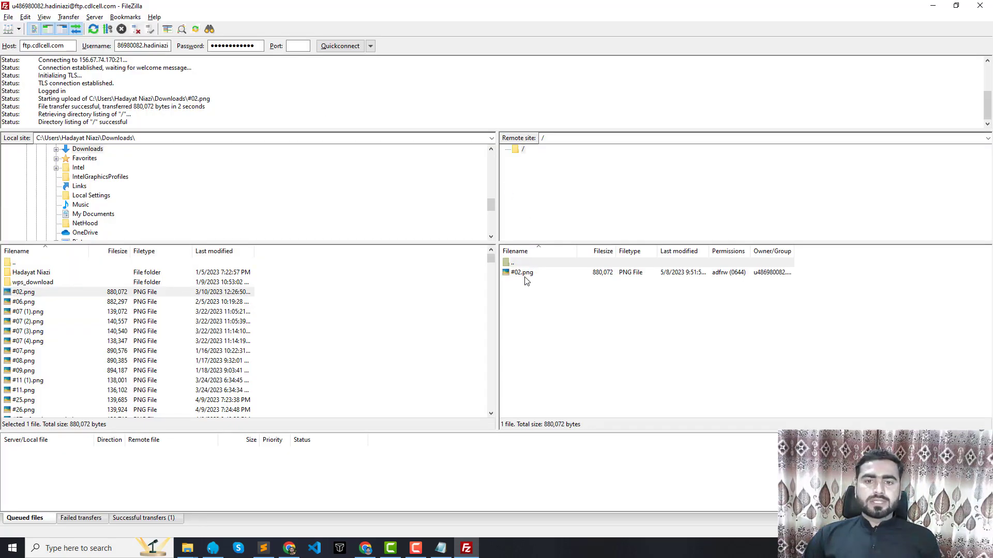
Delete #02.png from the remote root, confirming with Yes
{"action": "right_click", "coordinate": [529, 276]}
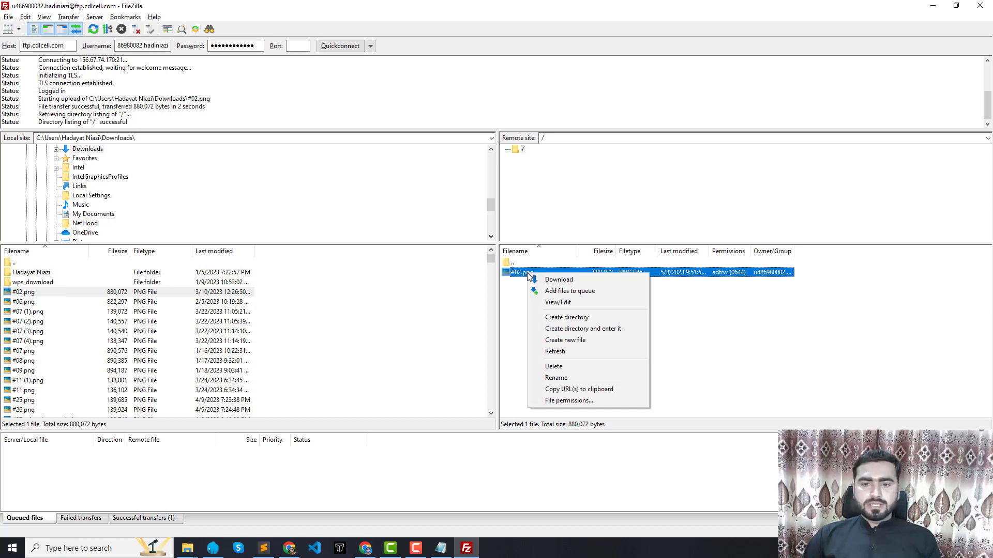
{"action": "left_click", "coordinate": [563, 366]}
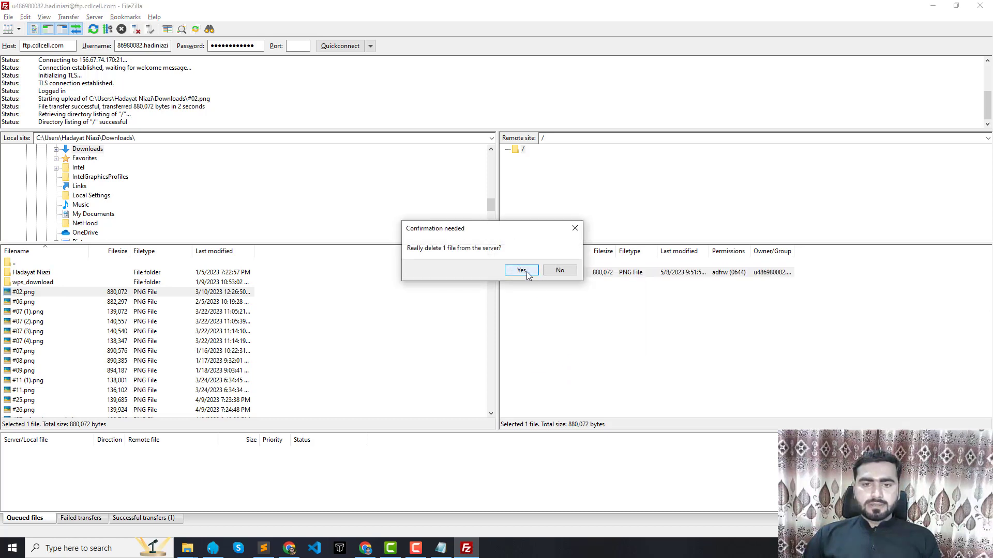
{"action": "left_click", "coordinate": [522, 271]}
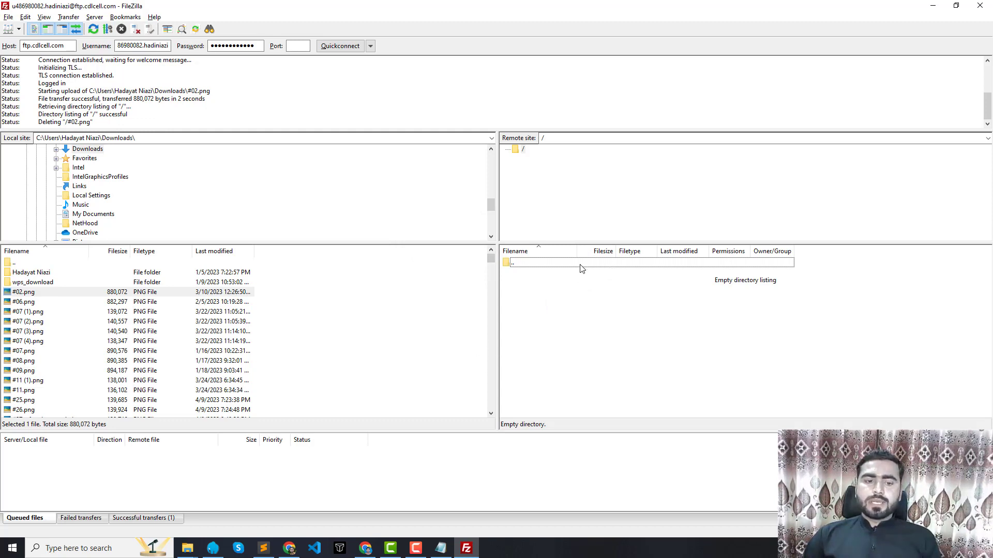
{"action": "left_click", "coordinate": [188, 548]}
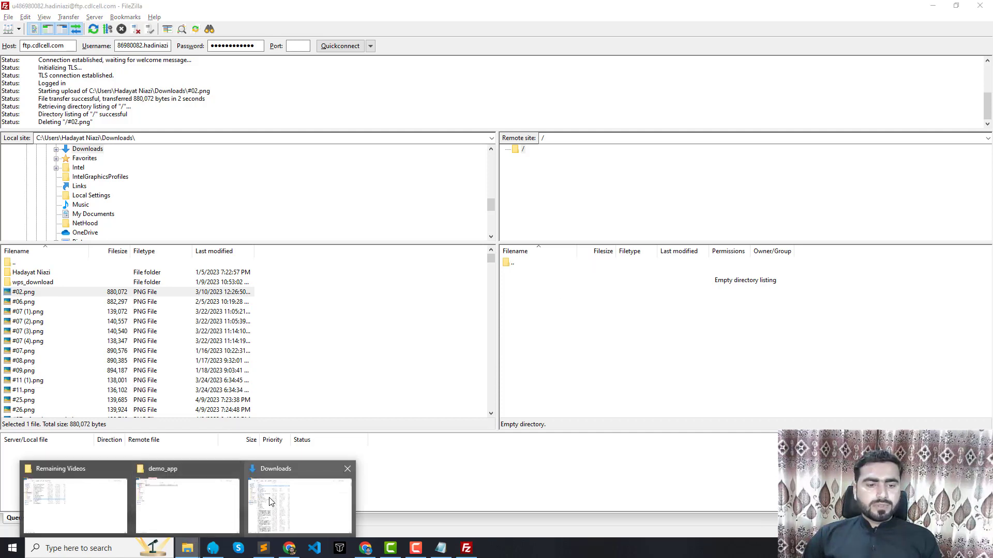
Upload index.html from the demo_app folder to FileZilla's remote root
{"action": "left_click", "coordinate": [178, 499]}
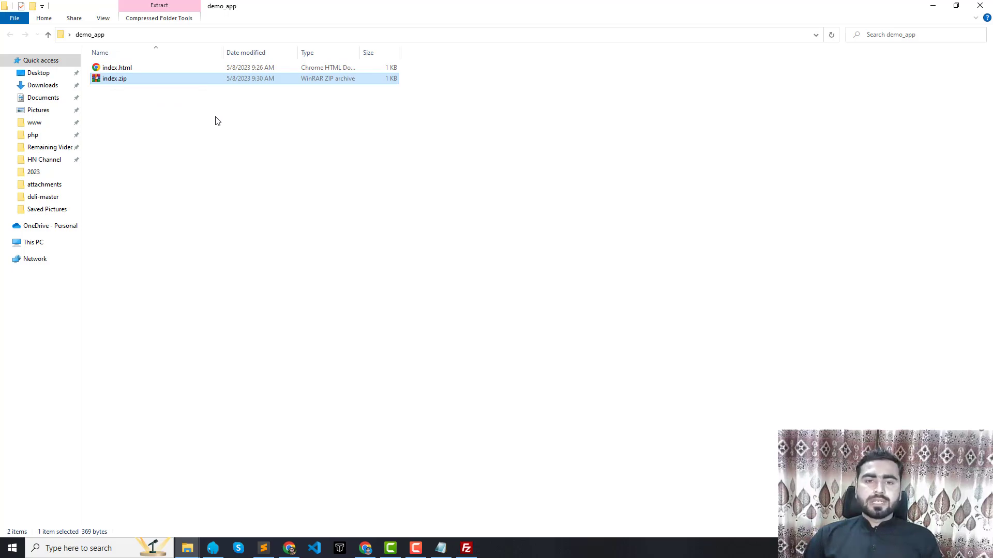
{"action": "key", "text": "alt+Tab"}
{"action": "key", "text": "Tab"}
{"action": "key", "text": "Tab"}
{"action": "key", "text": "Tab"}
{"action": "key", "text": "Tab"}
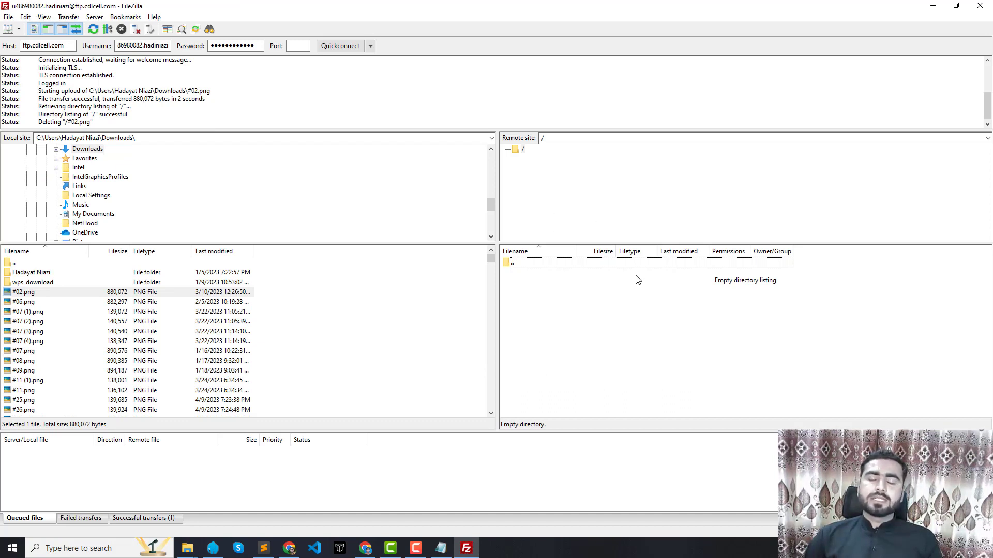
{"action": "key", "text": "alt+Tab"}
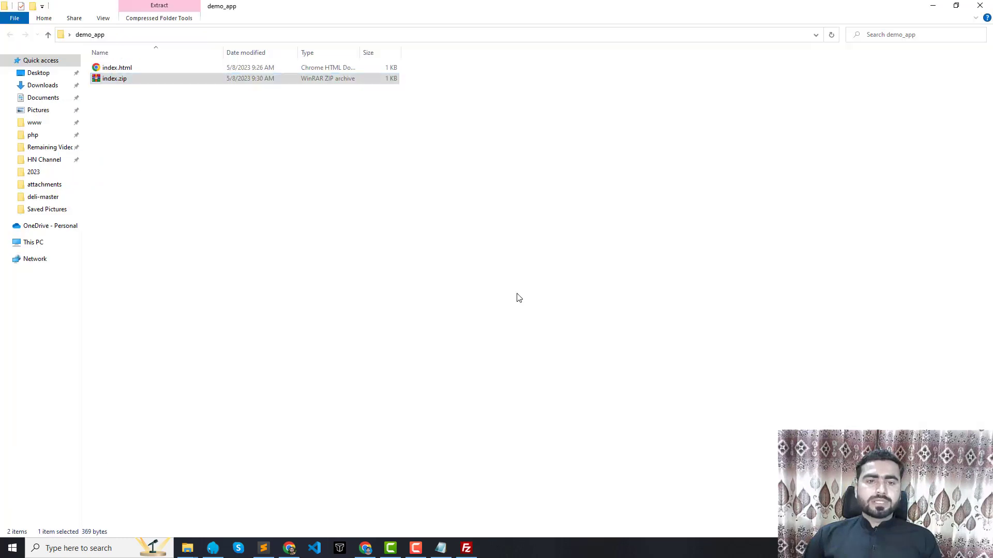
{"action": "left_click", "coordinate": [94, 66]}
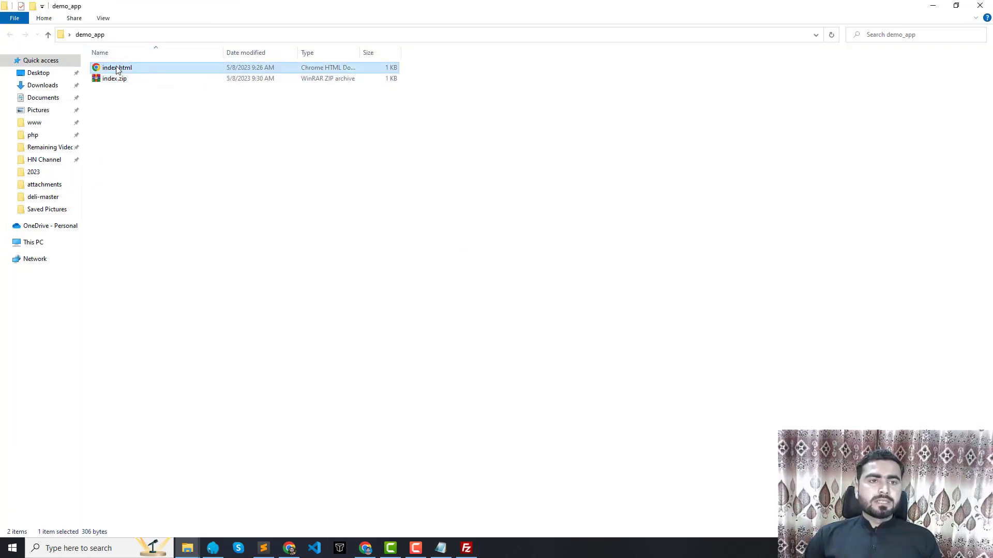
{"action": "left_click_drag", "start_coordinate": [127, 68], "coordinate": [613, 343]}
{"action": "key", "text": "alt+Tab"}
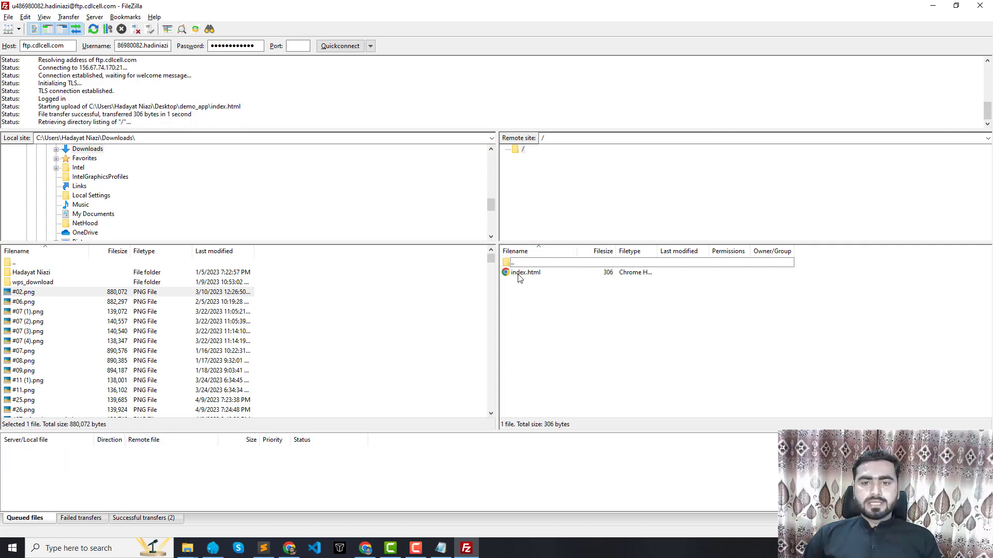
{"action": "left_click", "coordinate": [519, 274]}
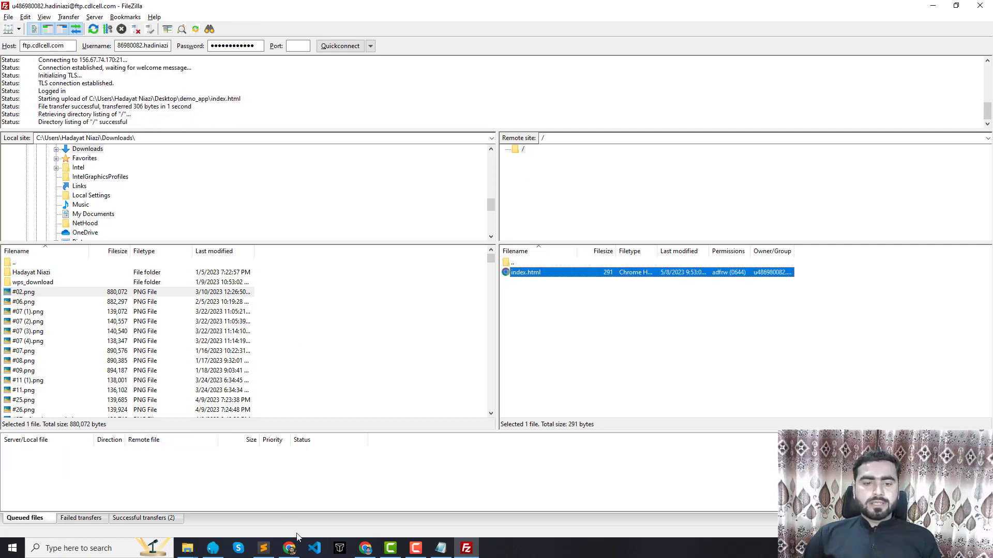
Reload laravel.cdlcell.com in Chrome to see the Hello Dear page replace the 403 error
{"action": "left_click", "coordinate": [289, 547]}
{"action": "left_click", "coordinate": [404, 11]}
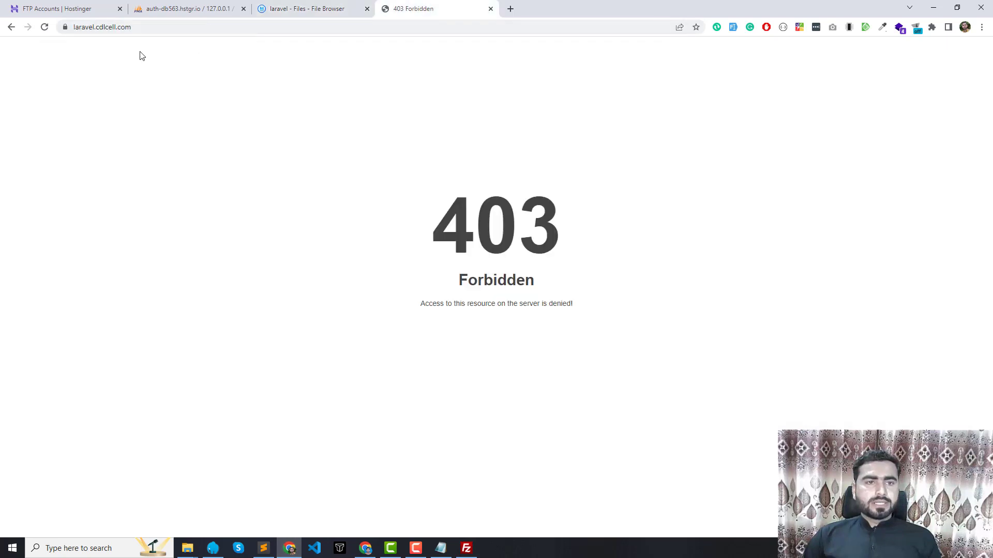
{"action": "left_click", "coordinate": [45, 28]}
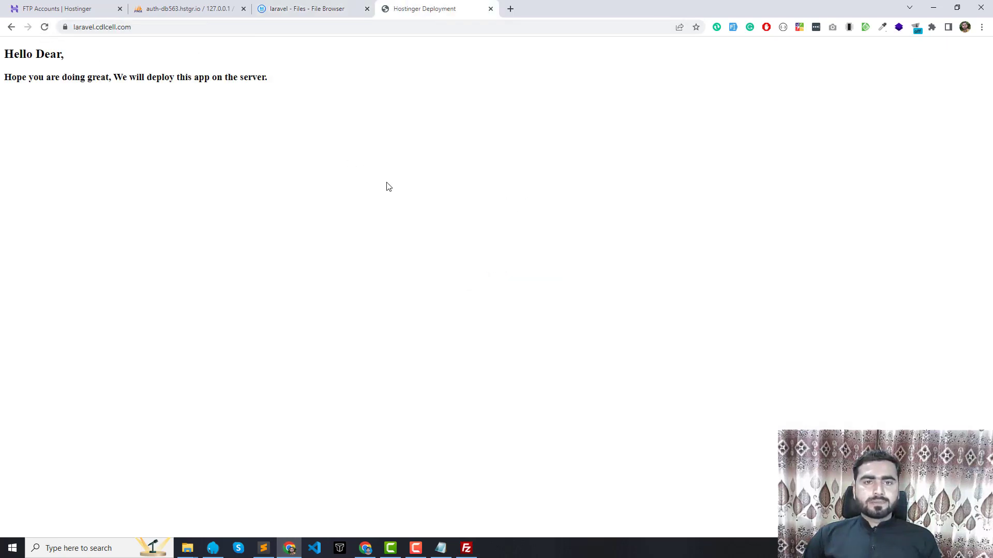
{"action": "left_click_drag", "start_coordinate": [61, 77], "coordinate": [306, 91]}
{"action": "left_click", "coordinate": [308, 92]}
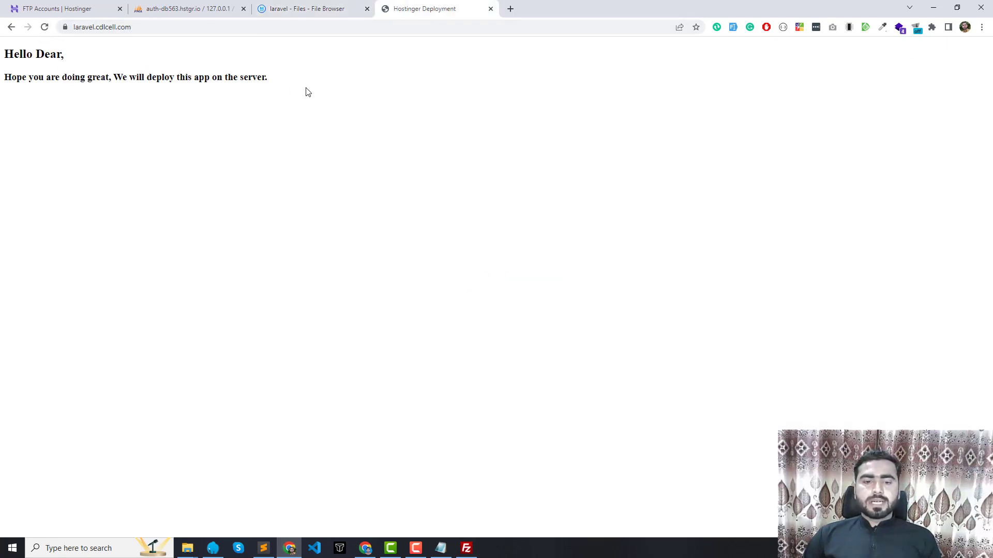
{"action": "left_click", "coordinate": [270, 548]}
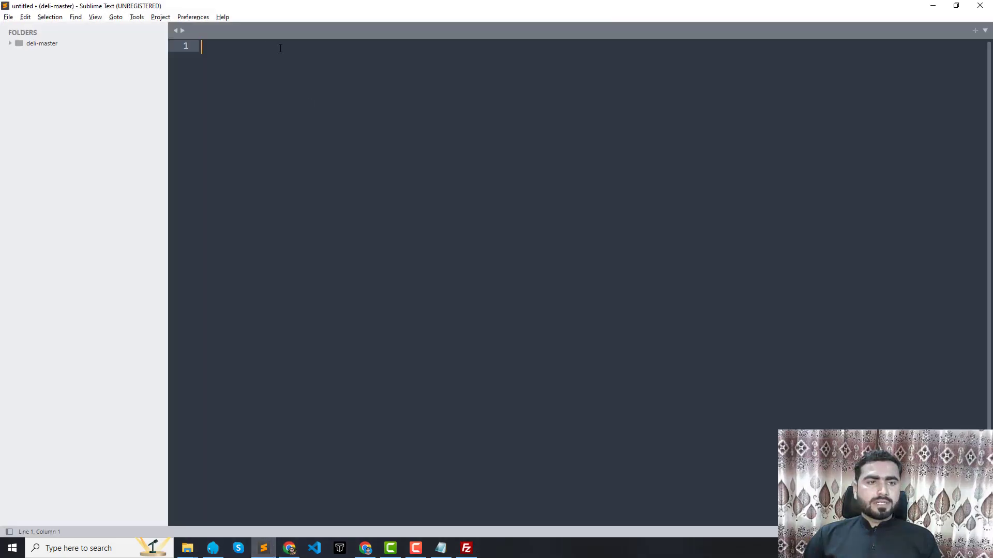
Open index.html in Sublime Text, start the h3 line with 'I am the updated version,' and save
{"action": "left_click", "coordinate": [949, 5]}
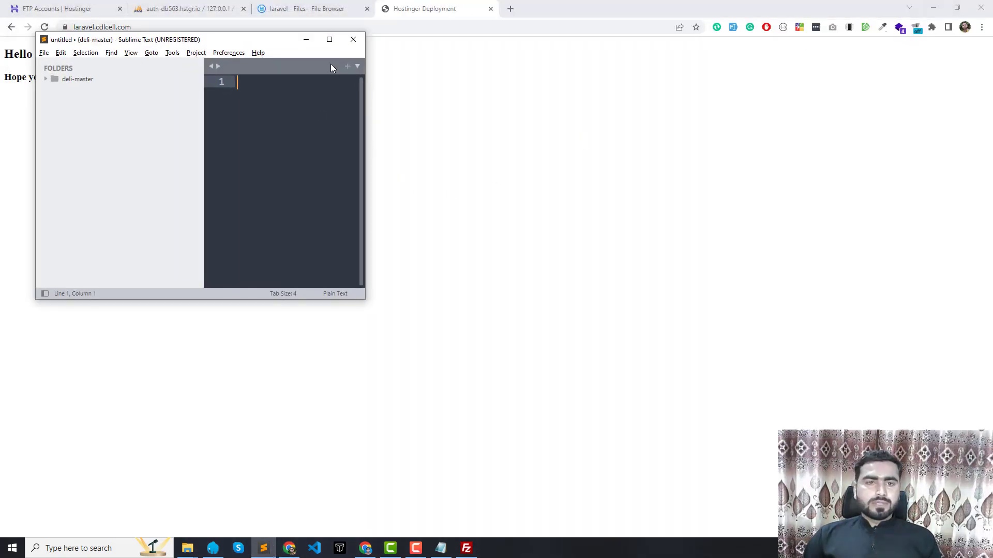
{"action": "left_click", "coordinate": [330, 40]}
{"action": "key", "text": "alt+Tab"}
{"action": "key", "text": "alt+Tab"}
{"action": "key", "text": "alt+Tab"}
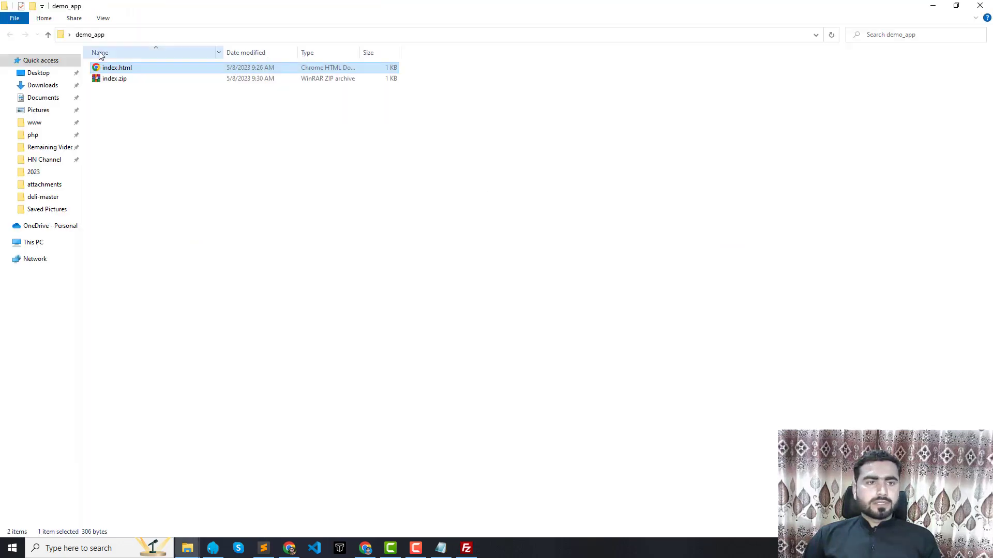
{"action": "left_click_drag", "start_coordinate": [109, 67], "coordinate": [256, 105]}
{"action": "key", "text": "alt+Tab"}
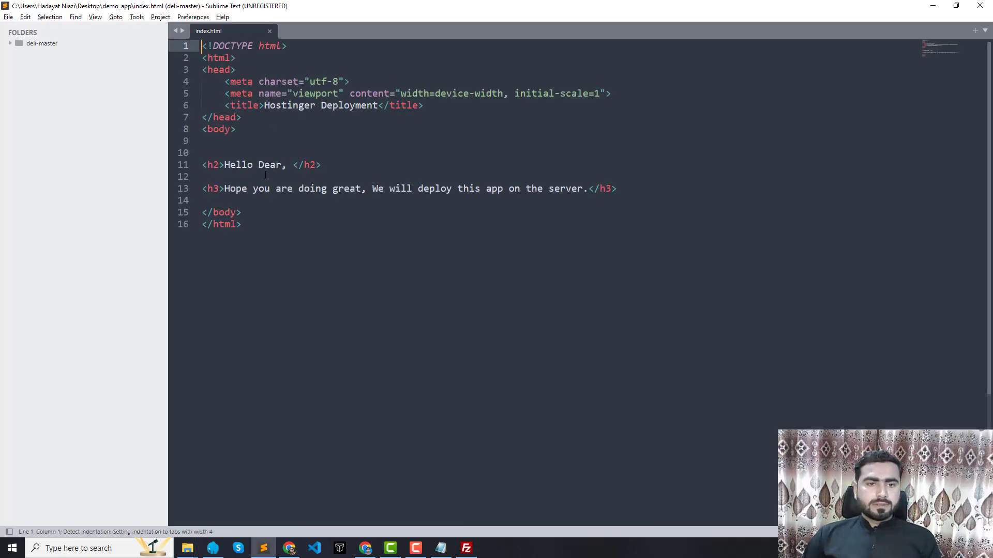
{"action": "left_click", "coordinate": [226, 189]}
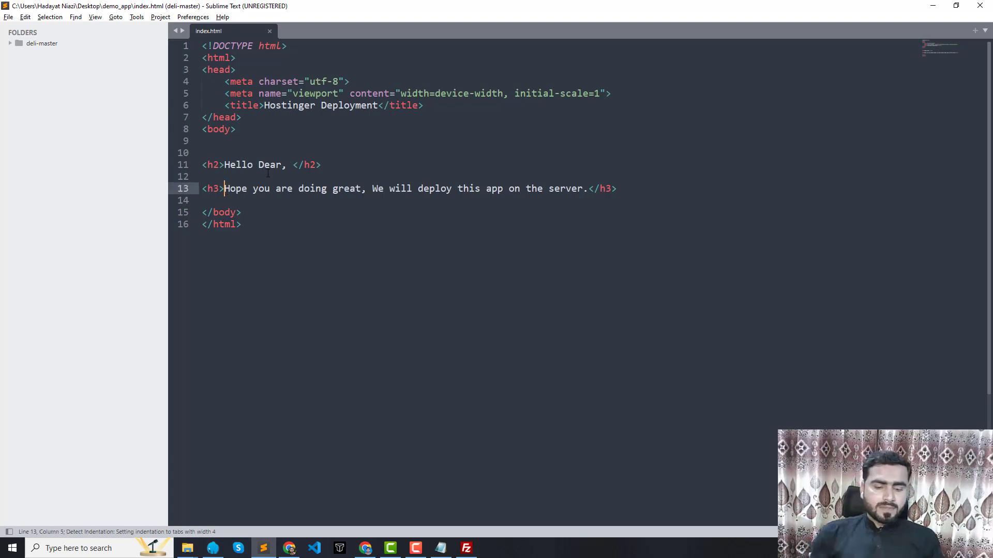
{"action": "type", "text": "I am the updated "}
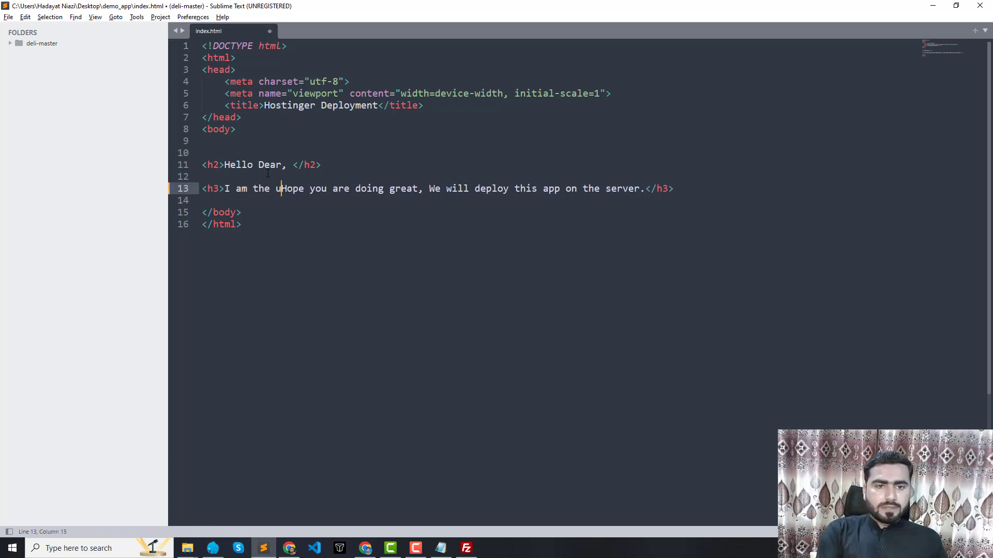
{"action": "type", "text": "version,"}
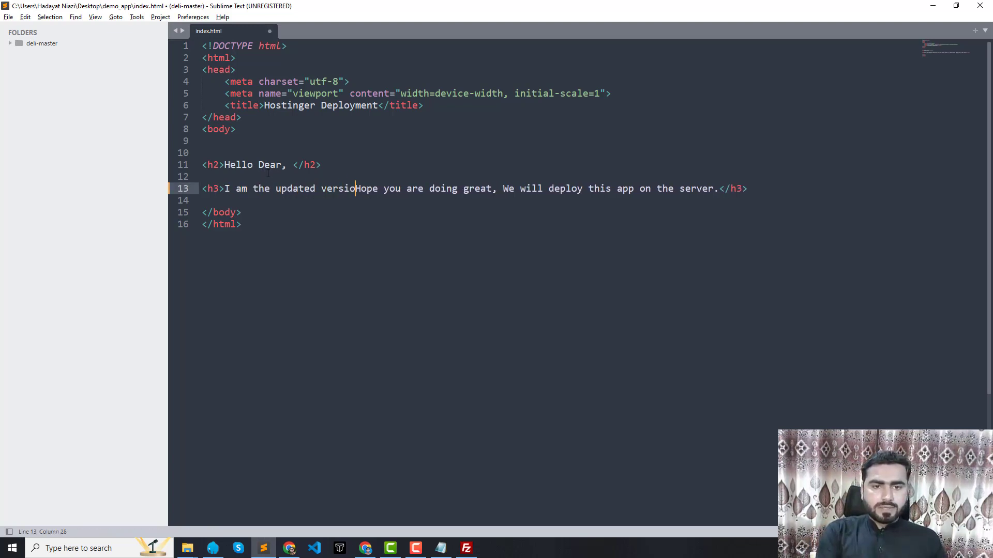
{"action": "key", "text": "ctrl+s"}
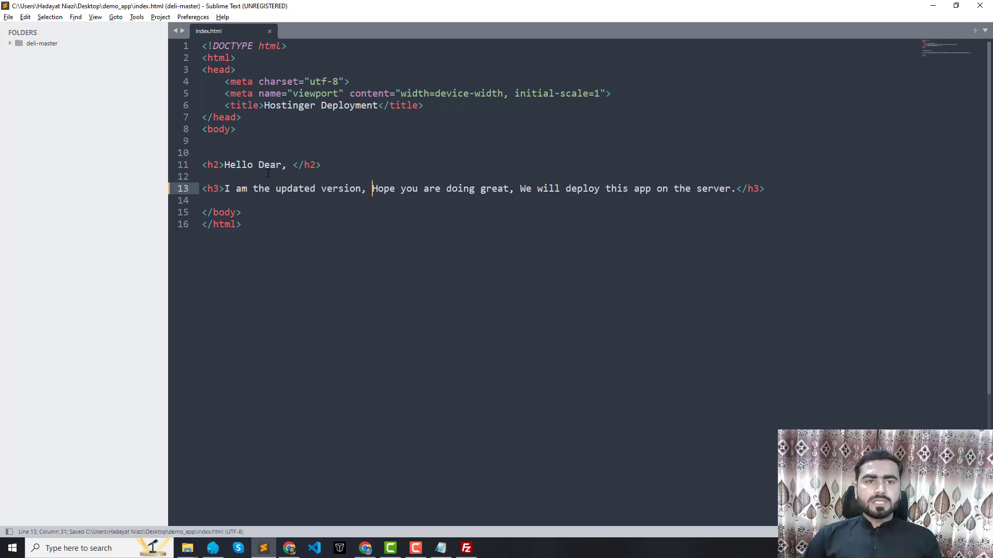
{"action": "key", "text": "alt+Tab"}
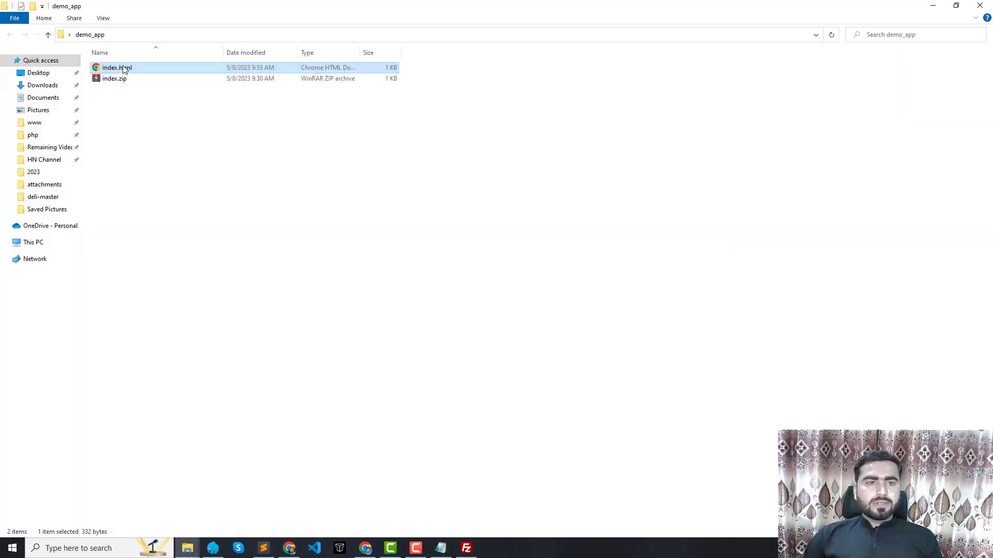
Upload the edited index.html, overwriting the server copy so it lists at 317 bytes
{"action": "left_click_drag", "start_coordinate": [126, 69], "coordinate": [580, 334]}
{"action": "key", "text": "alt+Tab"}
{"action": "key", "text": "alt+Tab"}
{"action": "key", "text": "alt+Tab"}
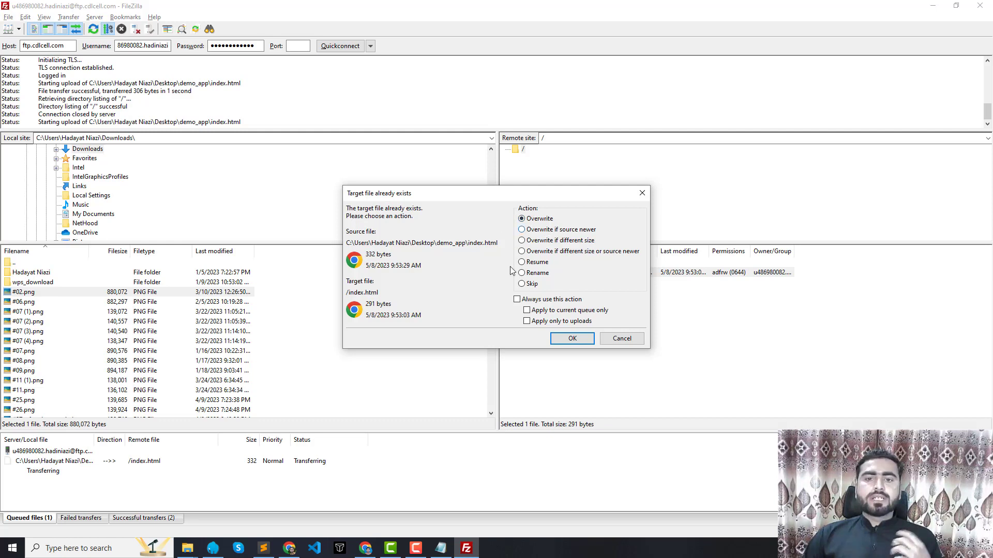
{"action": "left_click", "coordinate": [518, 300]}
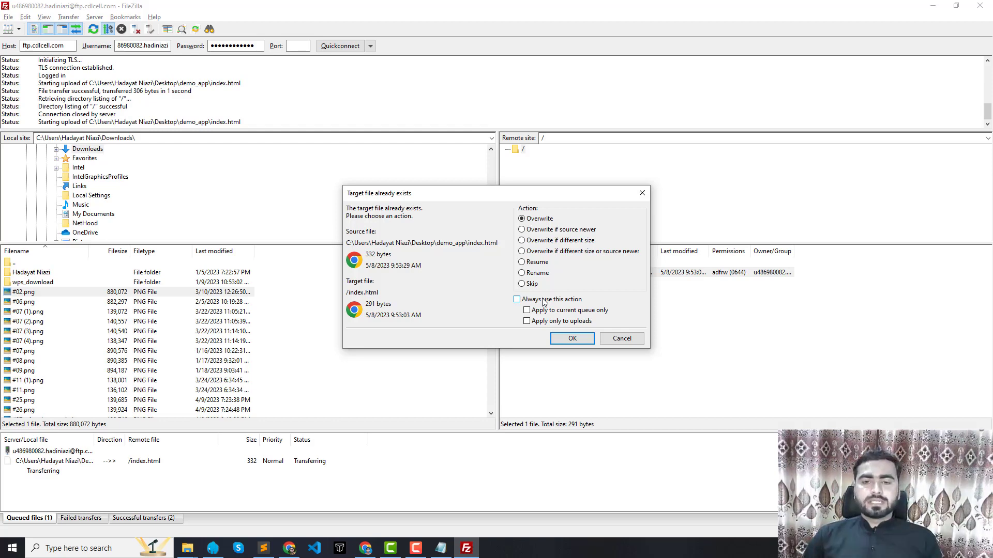
{"action": "left_click", "coordinate": [573, 339]}
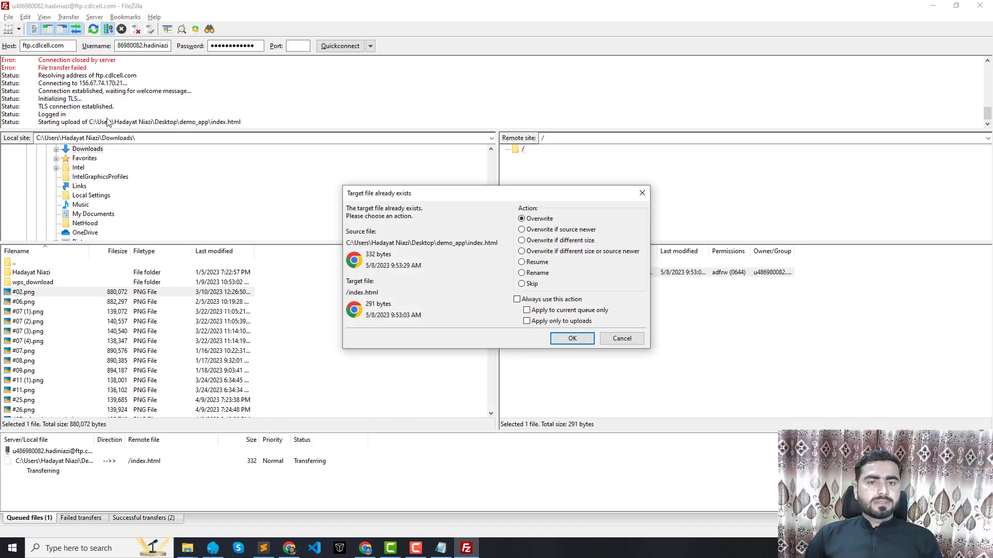
{"action": "left_click", "coordinate": [589, 340]}
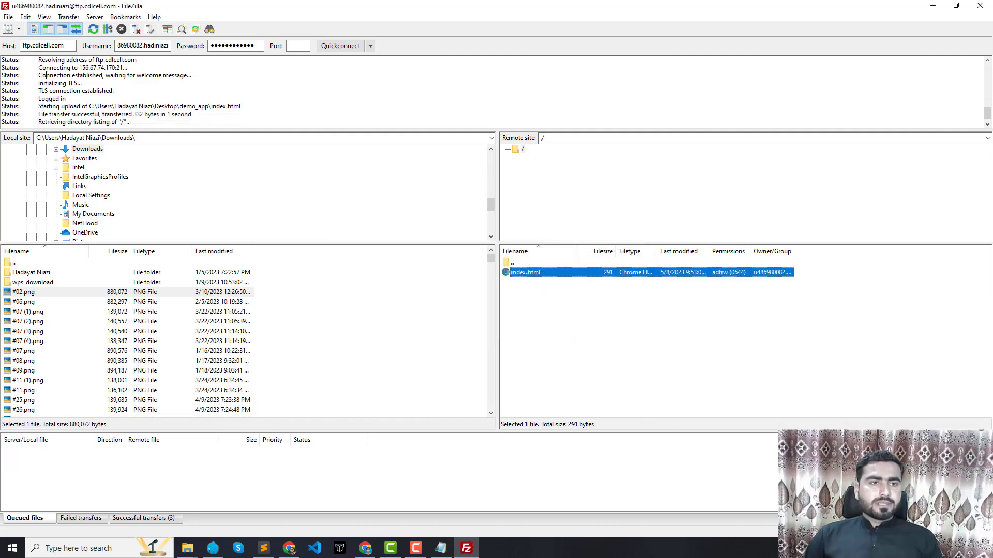
{"action": "left_click_drag", "start_coordinate": [45, 75], "coordinate": [131, 108]}
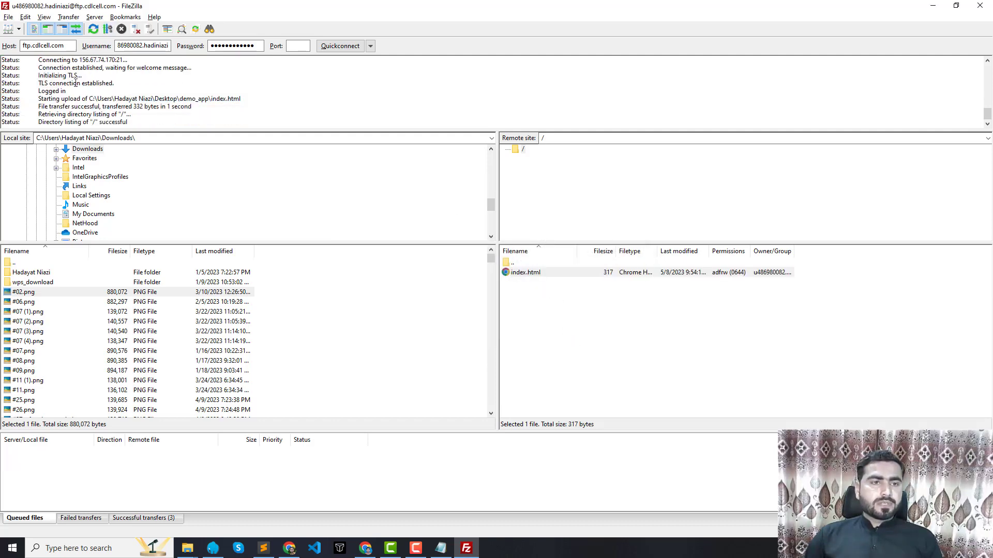
{"action": "left_click_drag", "start_coordinate": [76, 83], "coordinate": [137, 98]}
{"action": "left_click", "coordinate": [150, 98]}
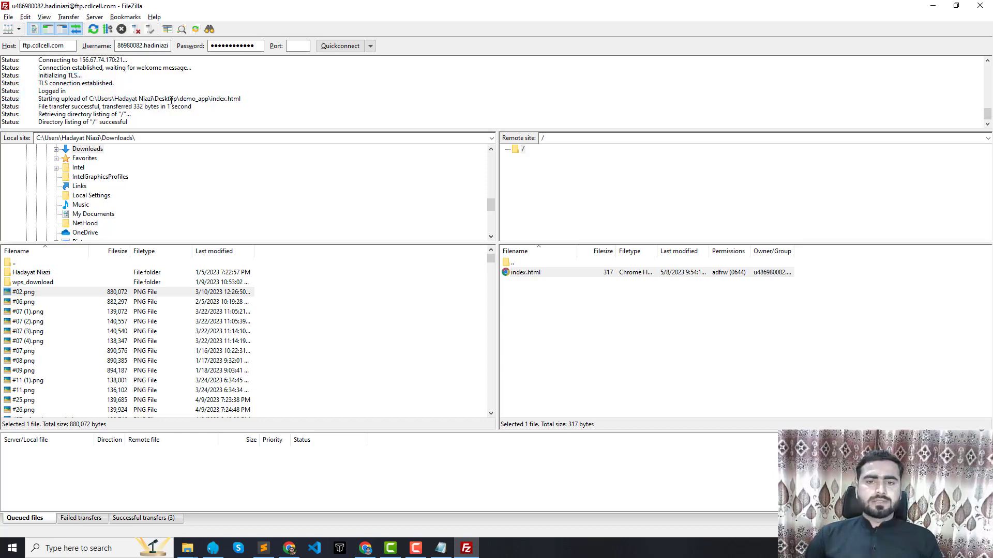
{"action": "key", "text": "alt+Tab"}
{"action": "key", "text": "alt+Tab"}
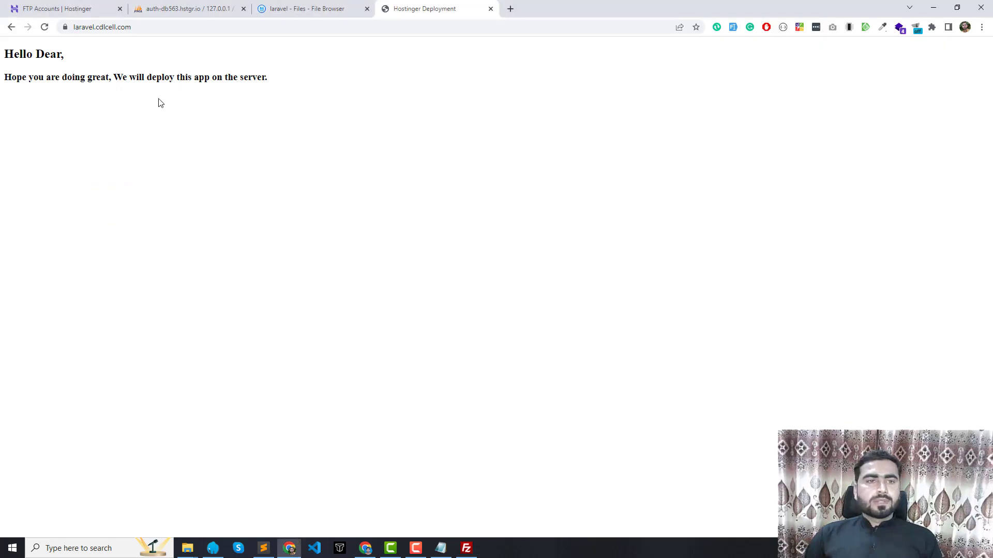
Reload laravel.cdlcell.com and check it shows the 'I am the updated version' text
{"action": "left_click", "coordinate": [45, 27]}
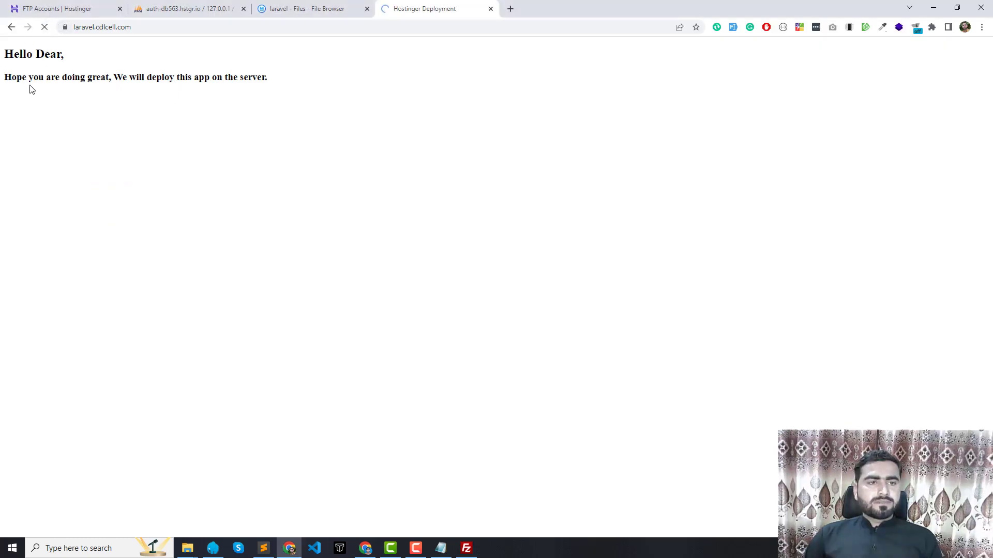
{"action": "left_click_drag", "start_coordinate": [27, 77], "coordinate": [75, 77]}
{"action": "left_click", "coordinate": [106, 95]}
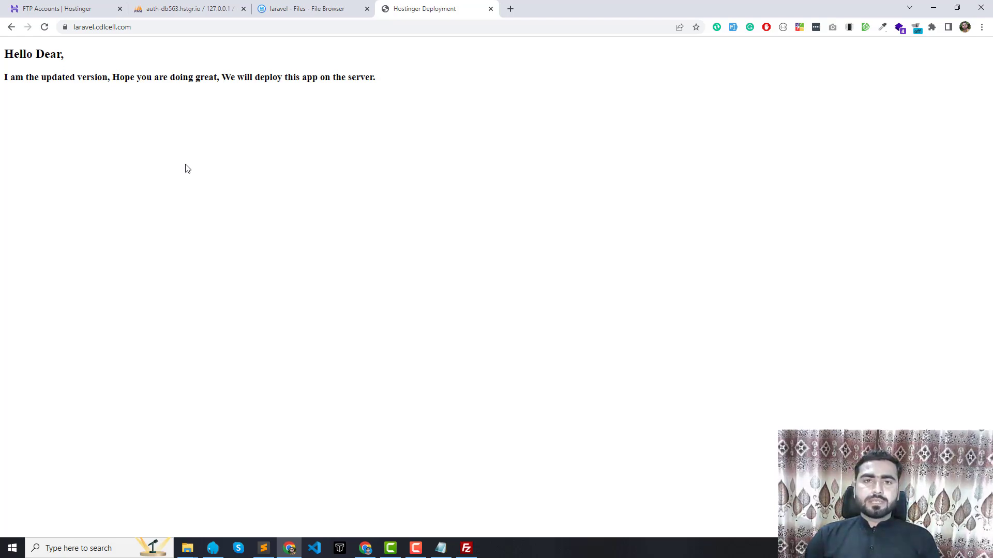
{"action": "key", "text": "alt+Tab"}
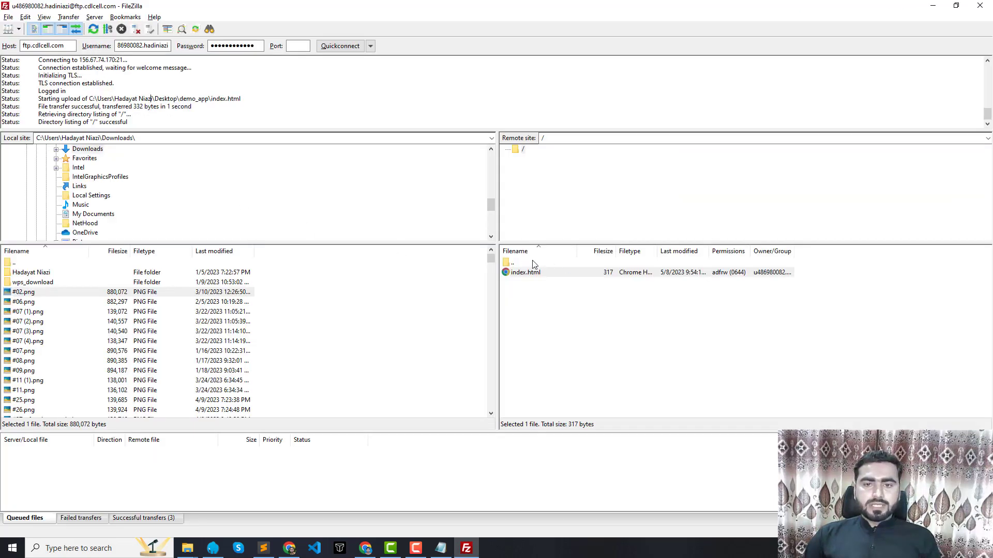
Create a directory named Demo in the server root and open it
{"action": "double_click", "coordinate": [514, 263]}
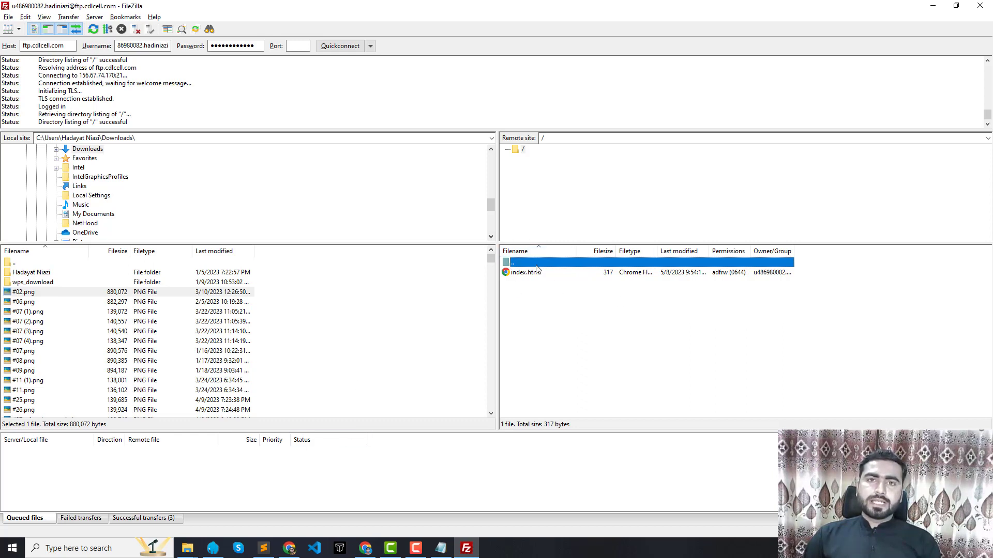
{"action": "right_click", "coordinate": [537, 294]}
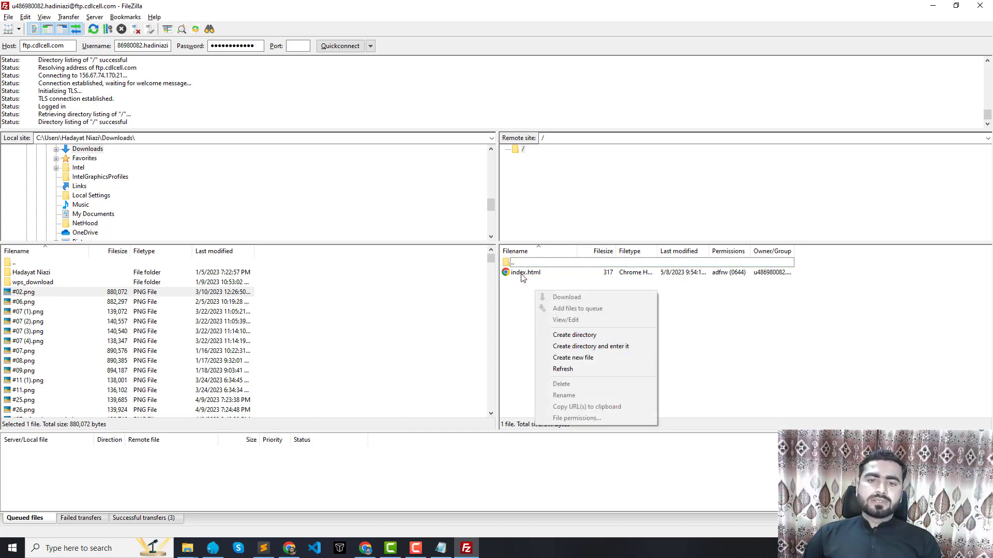
{"action": "left_click", "coordinate": [564, 336]}
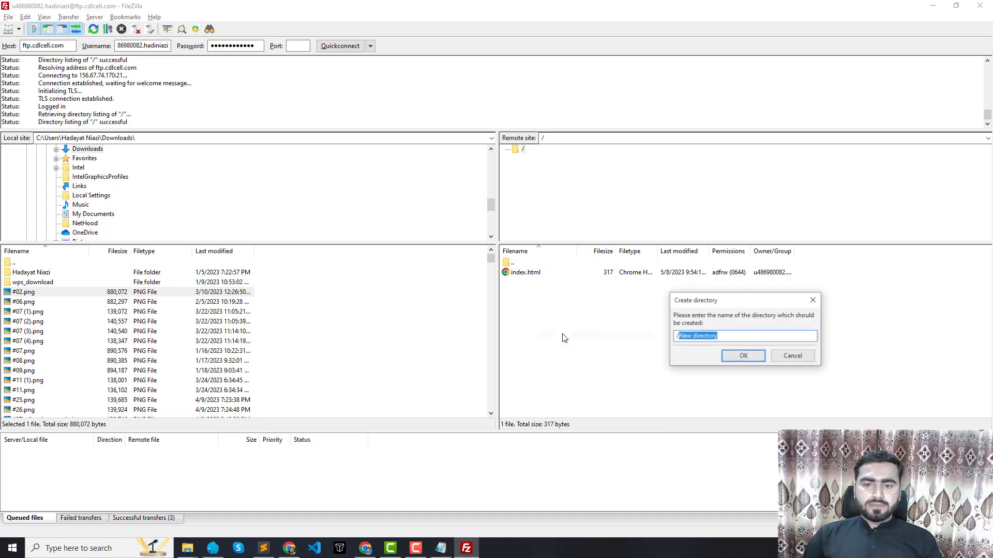
{"action": "type", "text": "Dem"}
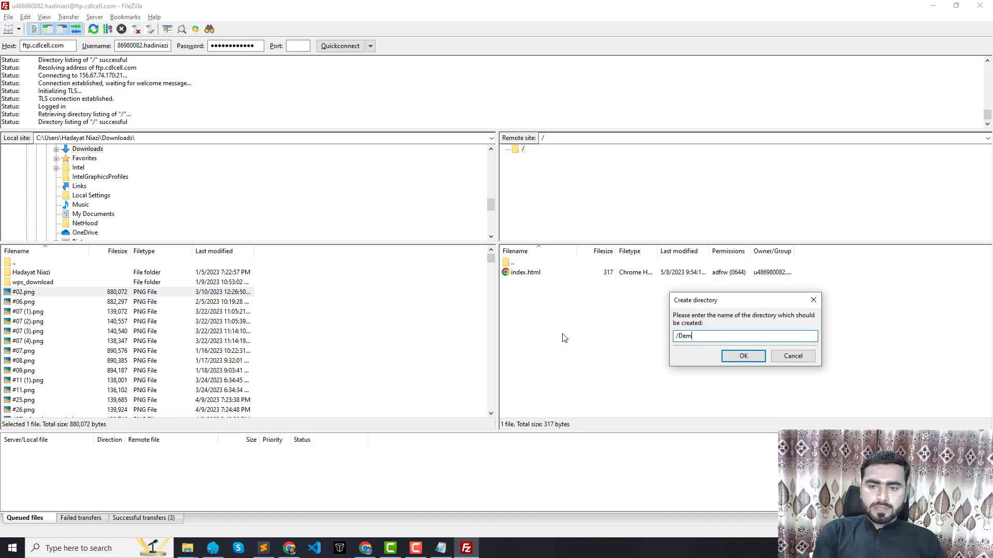
{"action": "type", "text": "o"}
{"action": "key", "text": "Return"}
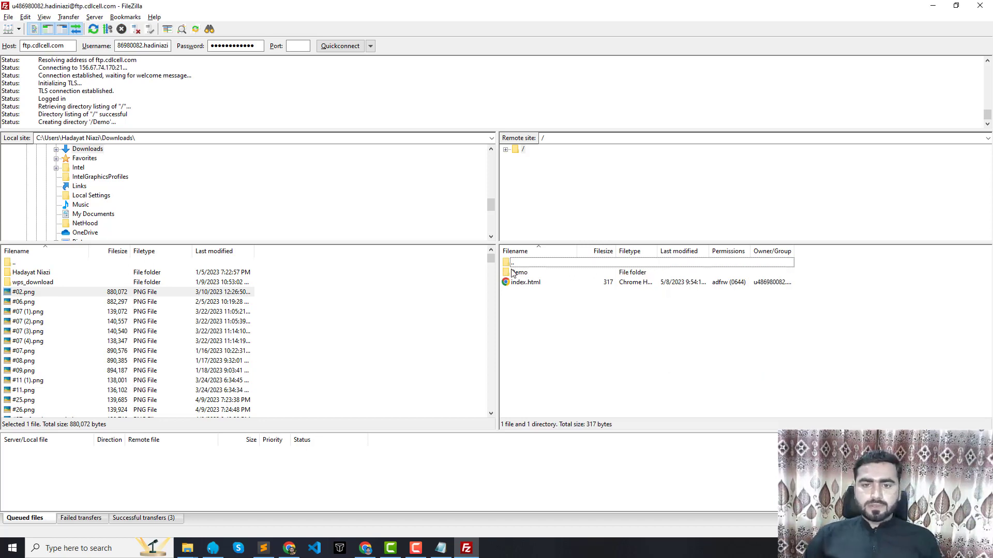
{"action": "left_click", "coordinate": [511, 272]}
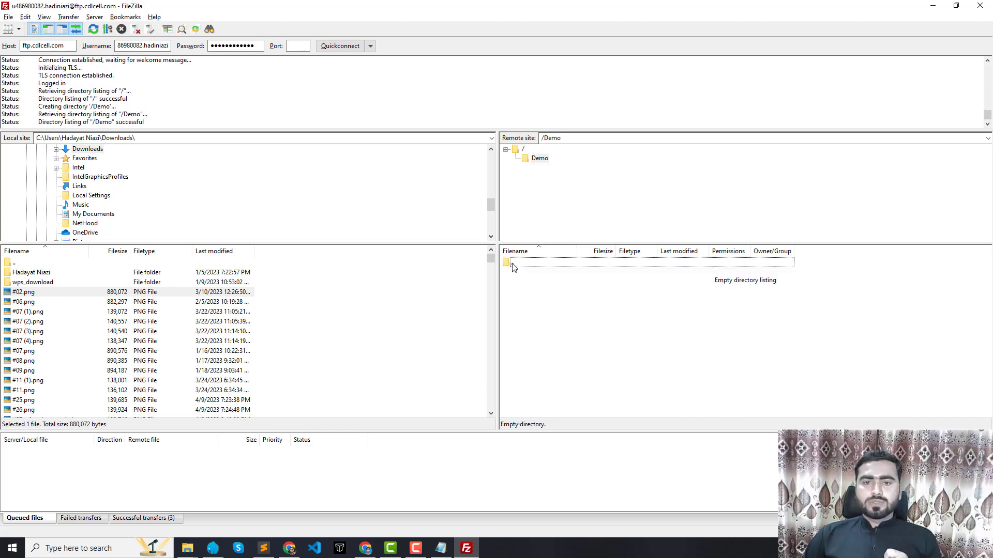
Go up to the server root and select the Demo folder, cancelling two delete prompts
{"action": "double_click", "coordinate": [512, 264]}
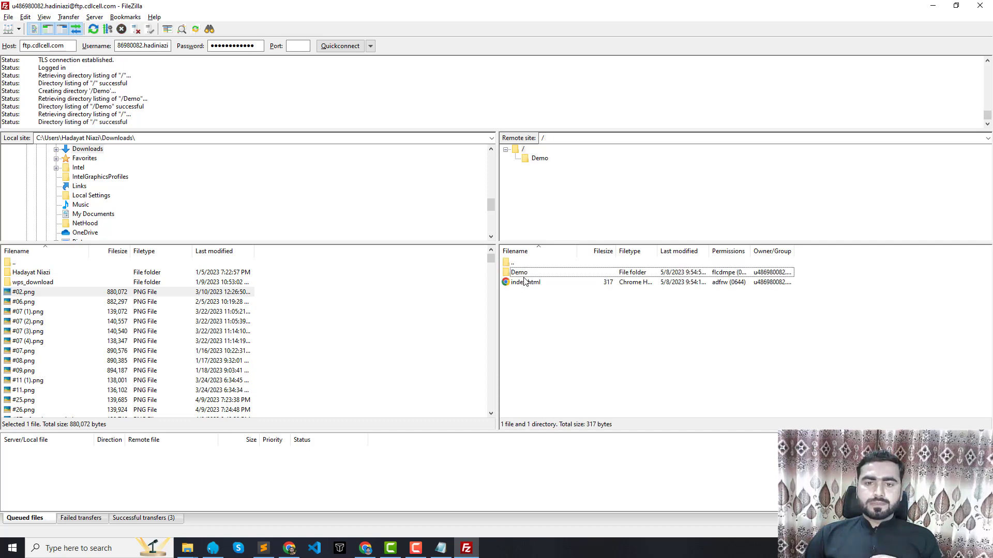
{"action": "left_click", "coordinate": [521, 274]}
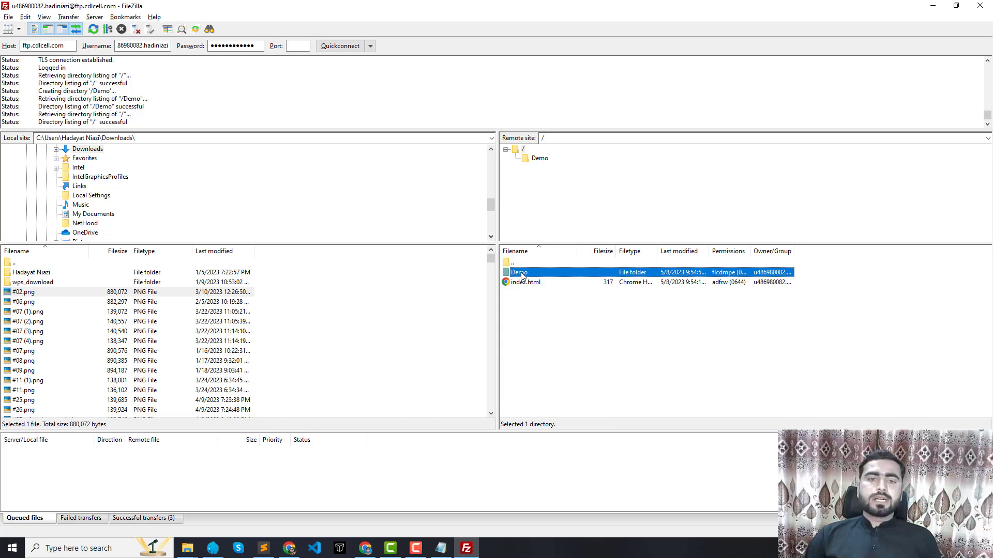
{"action": "right_click", "coordinate": [521, 278]}
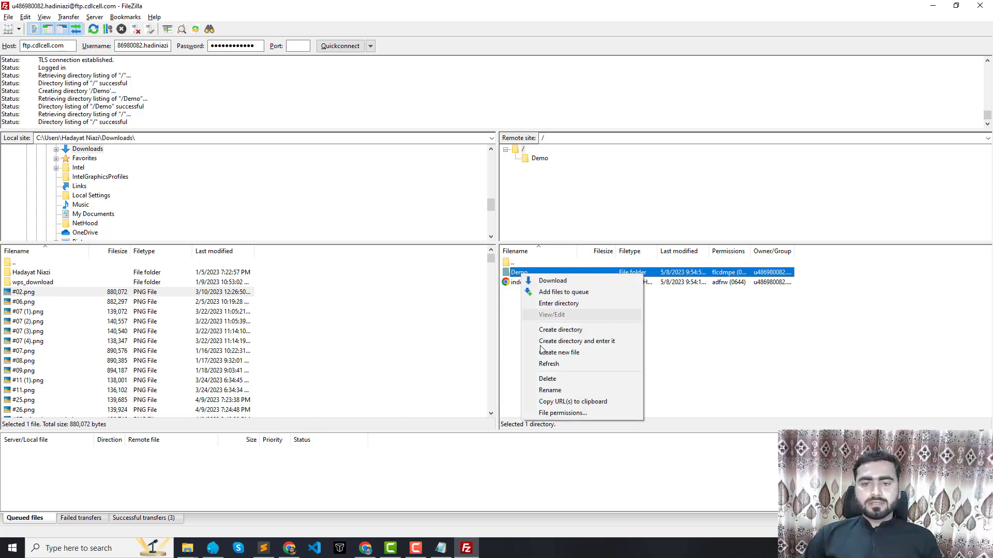
{"action": "left_click", "coordinate": [594, 378]}
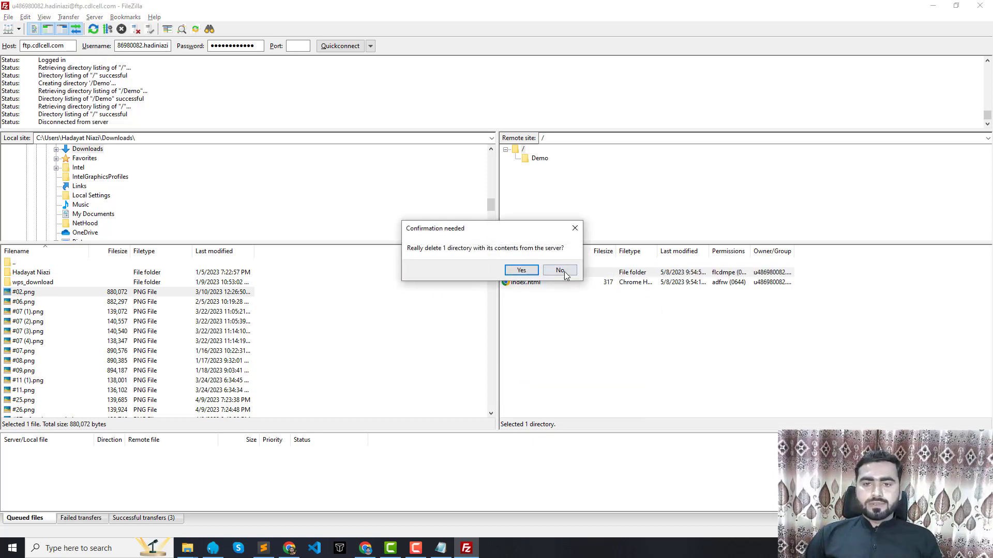
{"action": "left_click", "coordinate": [560, 270]}
{"action": "right_click", "coordinate": [536, 271]}
{"action": "left_click", "coordinate": [577, 376]}
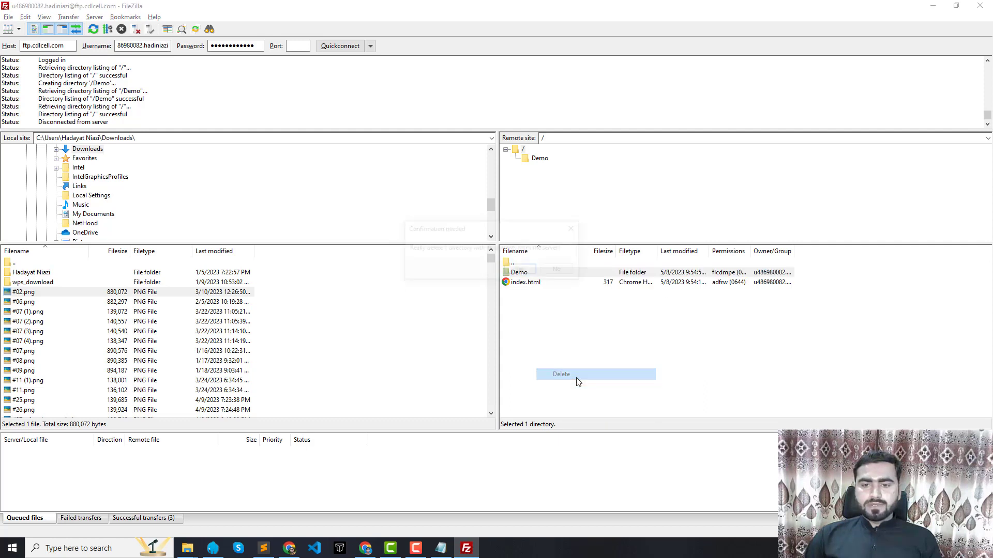
{"action": "left_click", "coordinate": [559, 270]}
Delete the Demo folder and its contents from the server root
{"action": "right_click", "coordinate": [542, 274]}
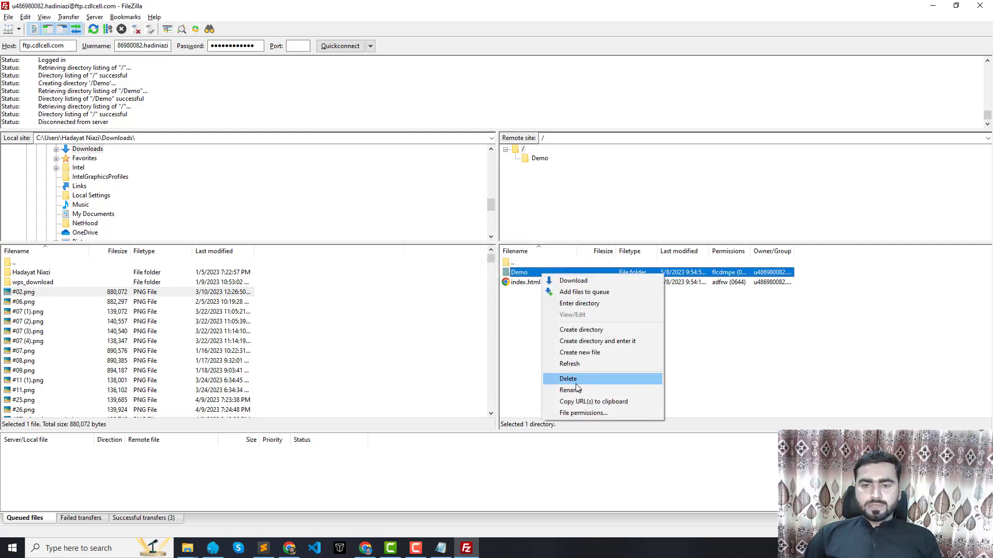
{"action": "left_click", "coordinate": [570, 391]}
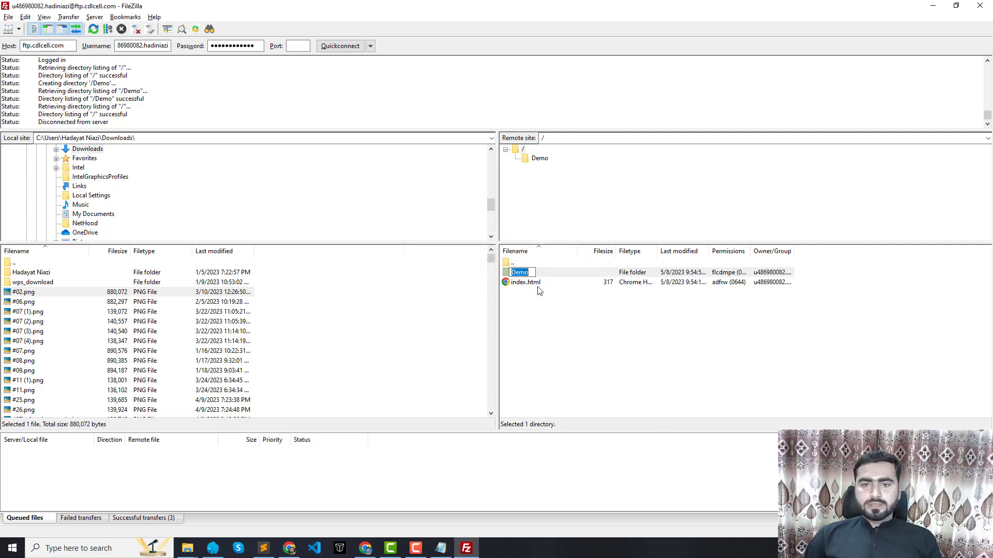
{"action": "key", "text": "Escape"}
{"action": "right_click", "coordinate": [521, 267]}
{"action": "key", "text": "Escape"}
{"action": "right_click", "coordinate": [510, 271]}
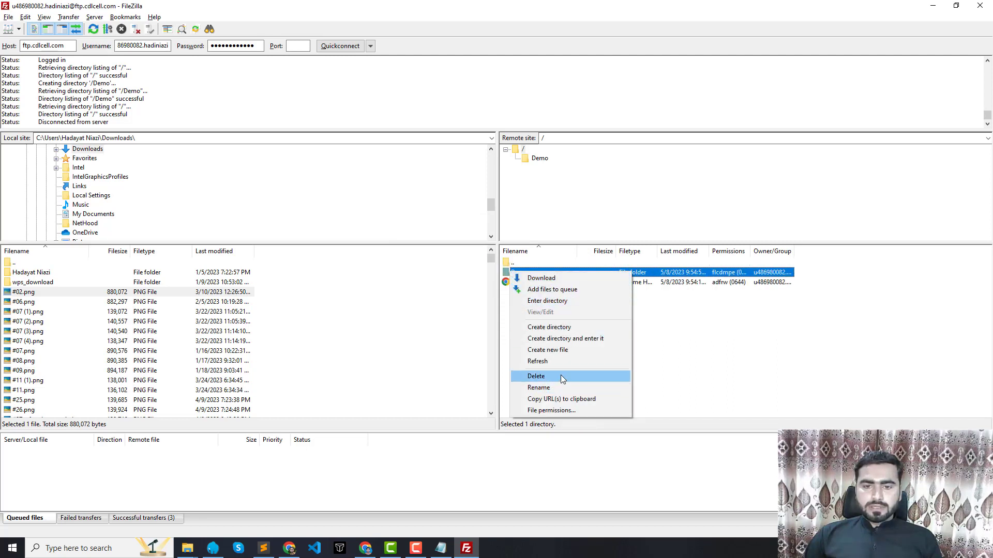
{"action": "left_click", "coordinate": [563, 377]}
{"action": "left_click", "coordinate": [528, 275]}
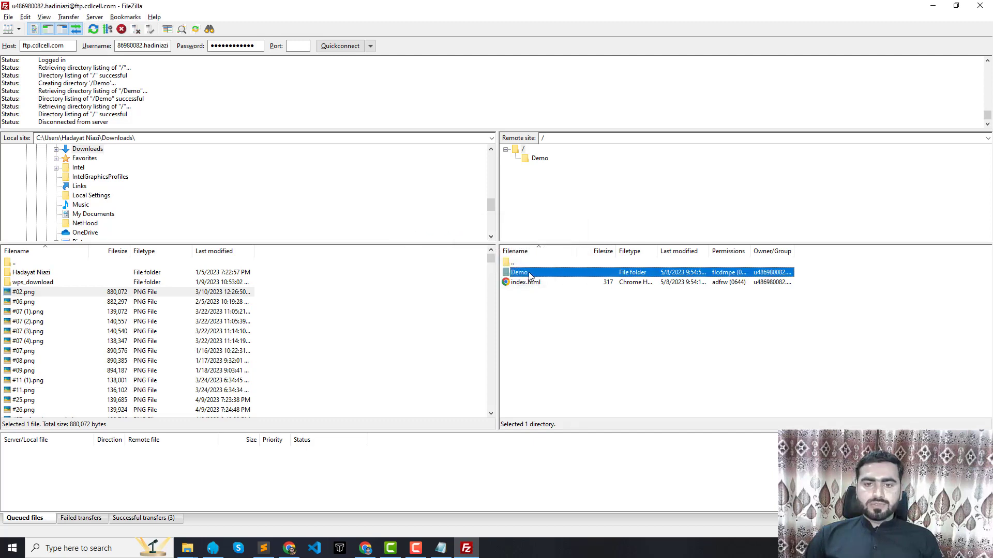
Select index.html (317 bytes), now the only file left in the server root
{"action": "right_click", "coordinate": [528, 274]}
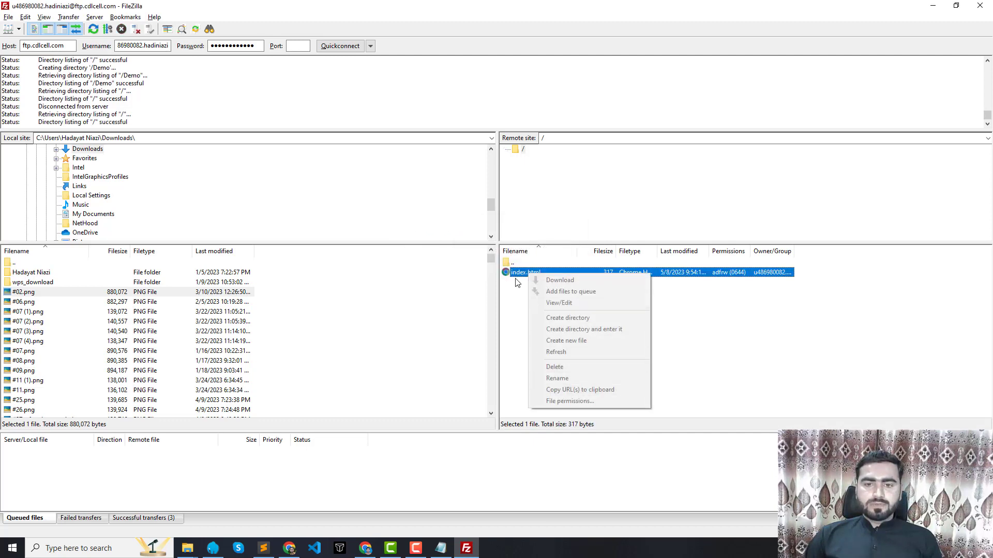
{"action": "left_click", "coordinate": [515, 276]}
{"action": "right_click", "coordinate": [514, 263]}
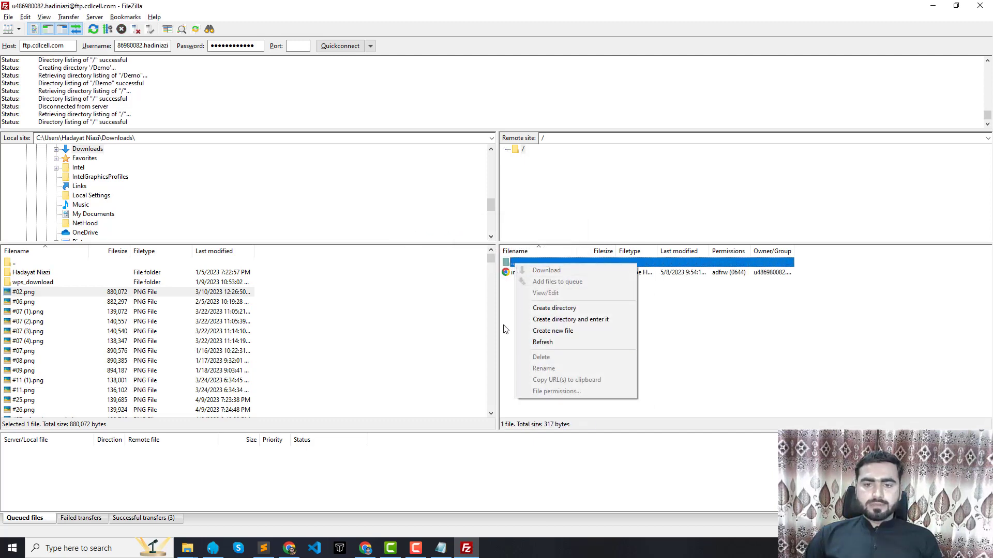
{"action": "left_click", "coordinate": [497, 283]}
{"action": "left_click", "coordinate": [513, 274]}
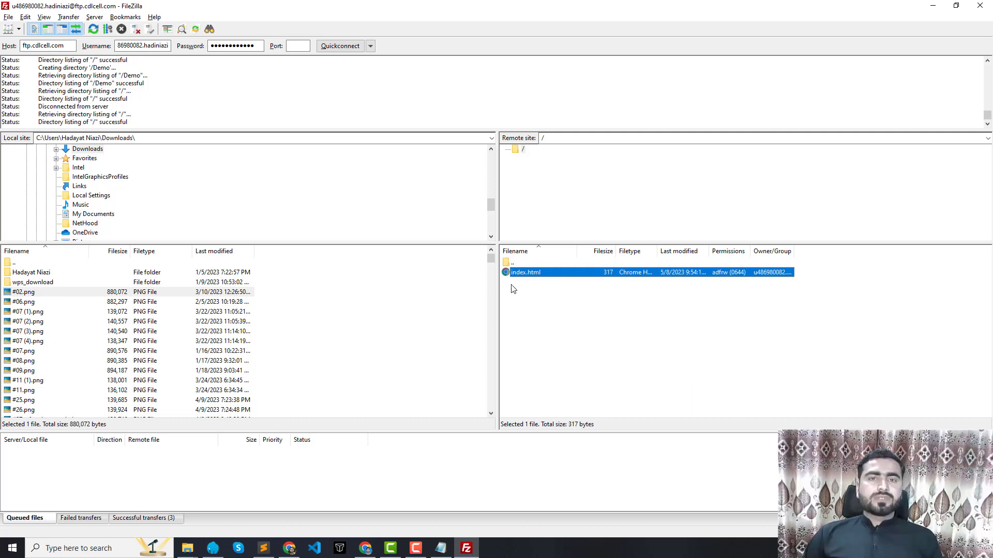
{"action": "left_click", "coordinate": [416, 548]}
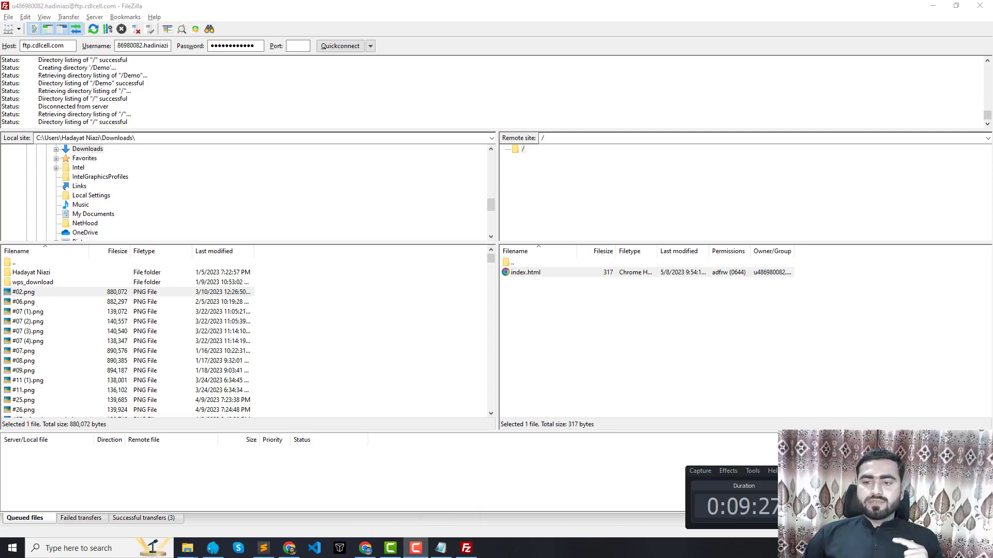
{"action": "left_click", "coordinate": [167, 131]}
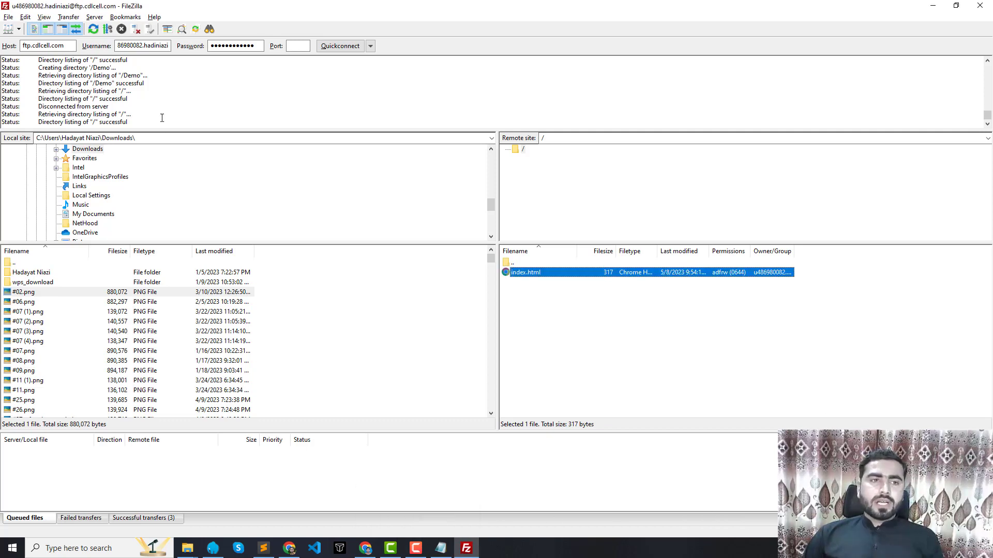
{"action": "left_click", "coordinate": [63, 46]}
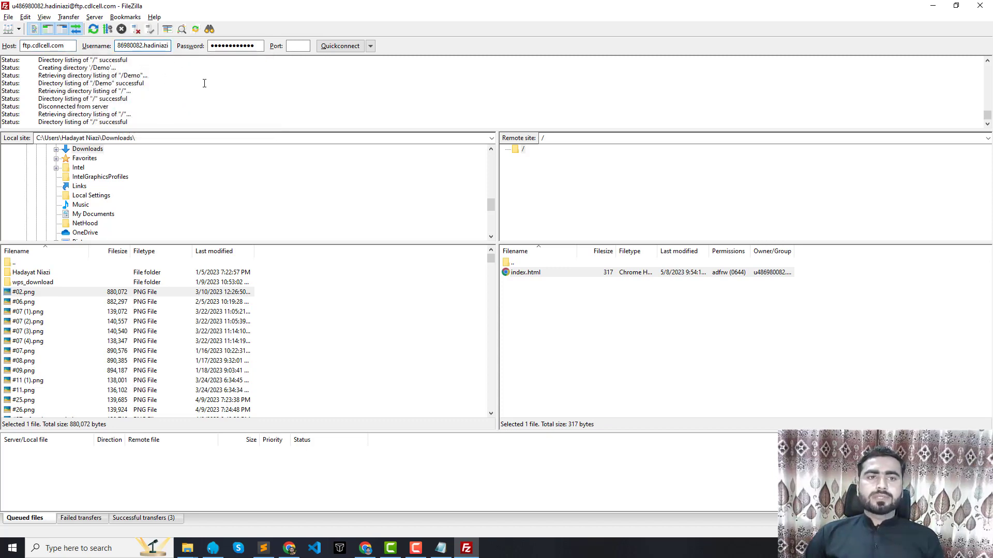
Open the Site Manager, look over the deli site's host, and add a blank New site entry
{"action": "left_click", "coordinate": [241, 47]}
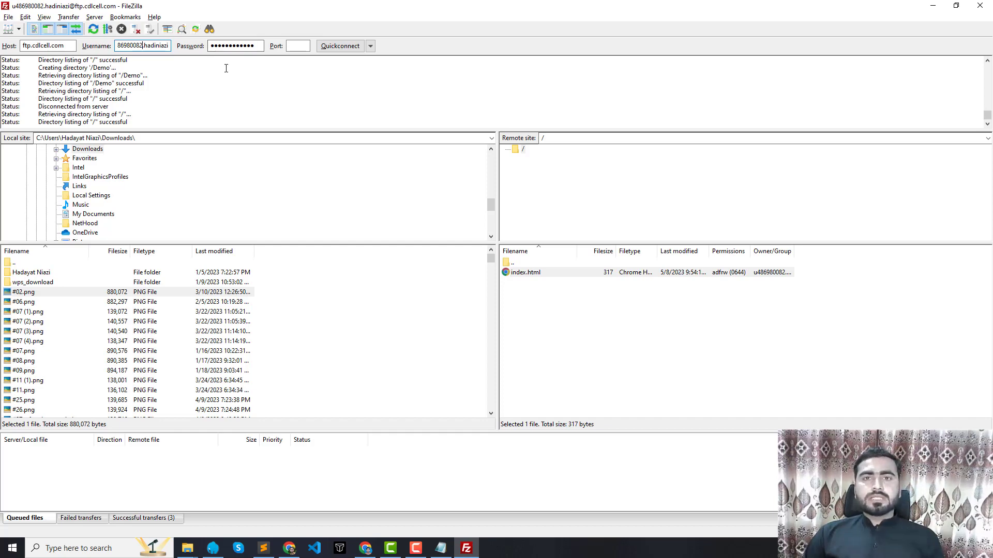
{"action": "left_click", "coordinate": [11, 18]}
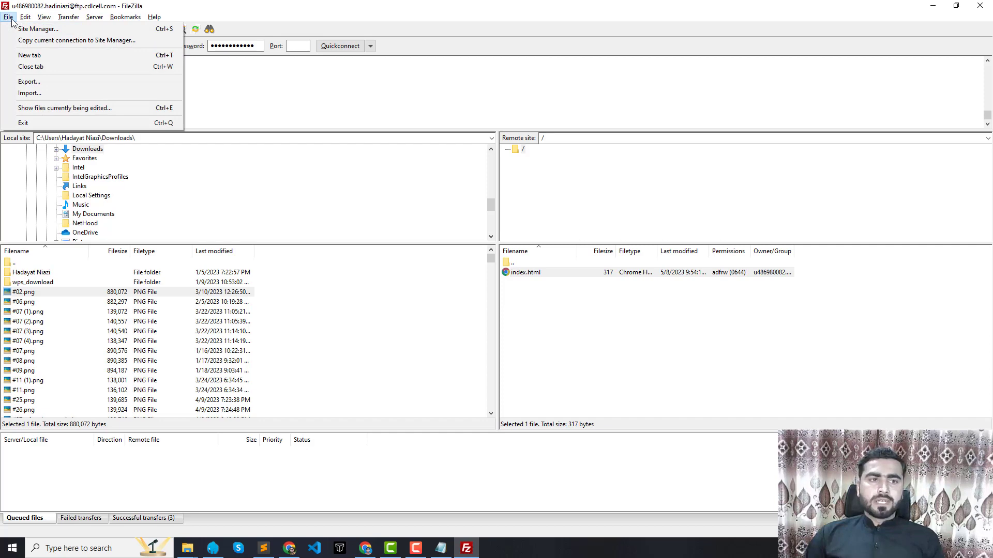
{"action": "left_click", "coordinate": [51, 32]}
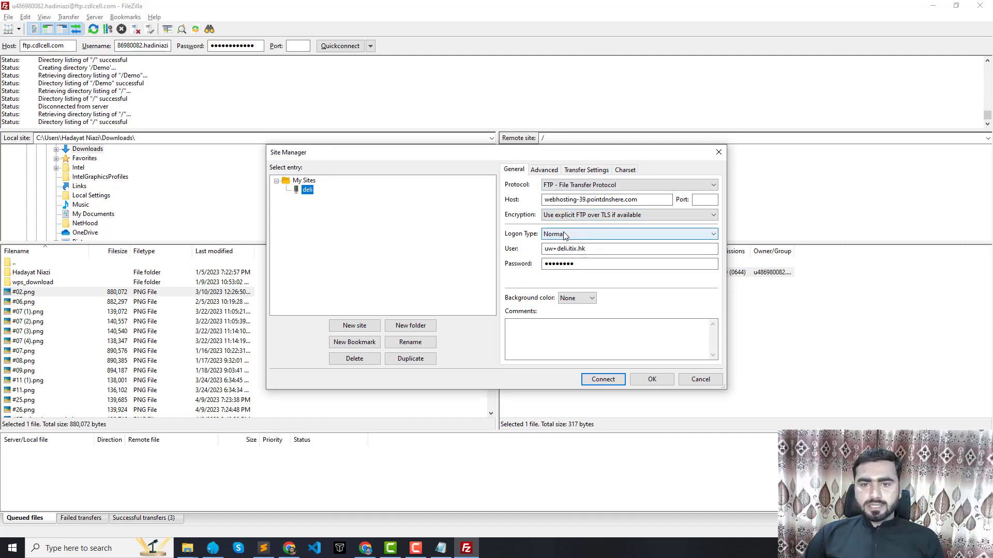
{"action": "left_click", "coordinate": [560, 200]}
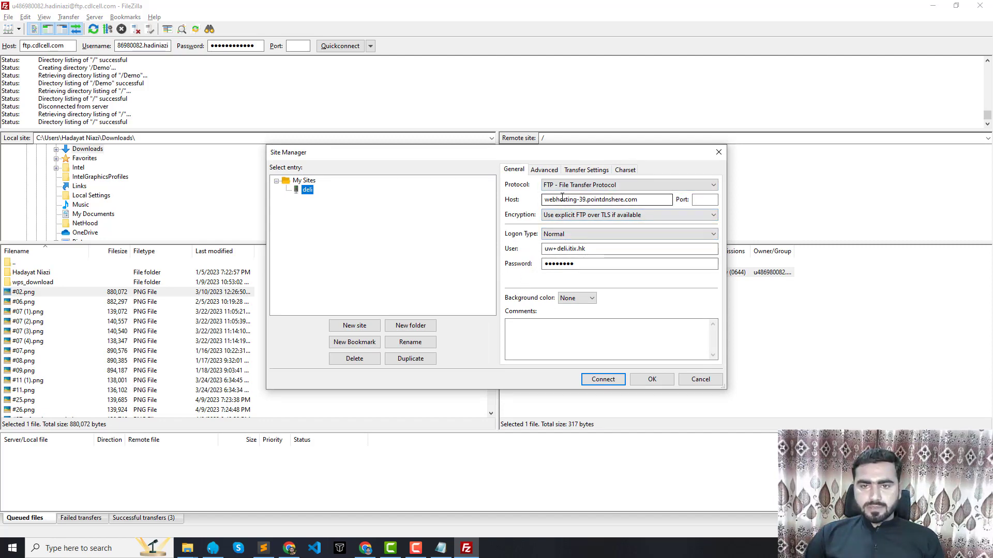
{"action": "double_click", "coordinate": [594, 199]}
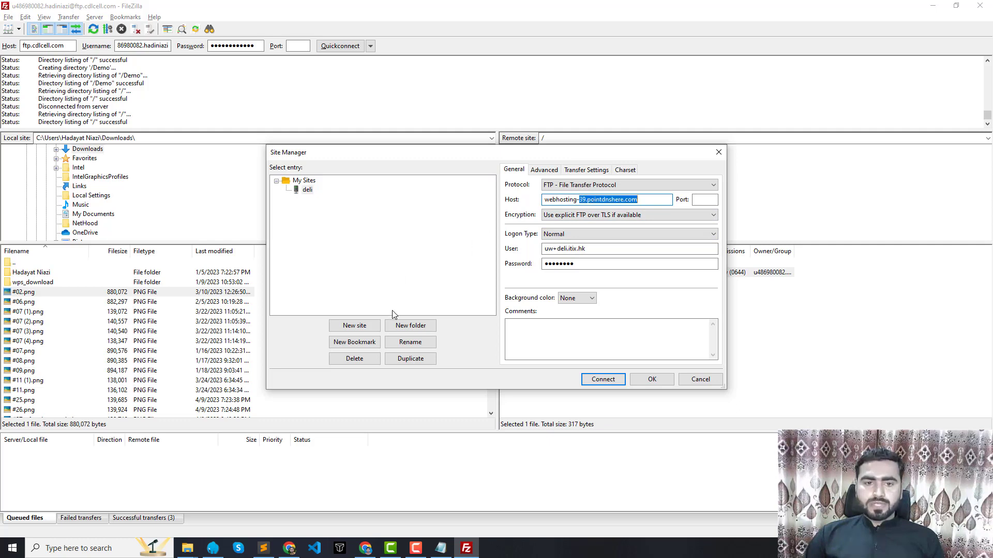
{"action": "left_click", "coordinate": [352, 325]}
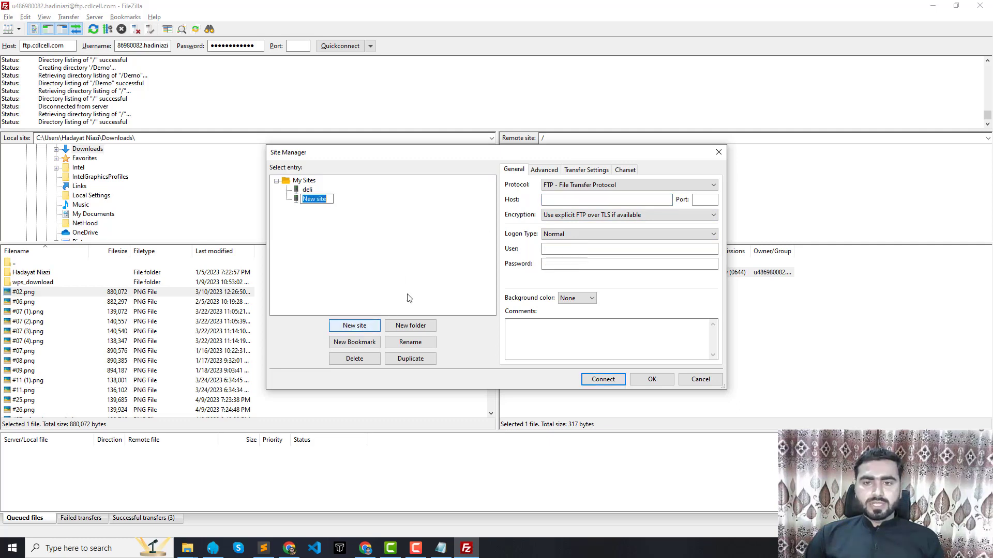
Set the new site's host to ftp.cdlcell.com, copied from Hostinger's FTP Accounts page
{"action": "left_click", "coordinate": [554, 201]}
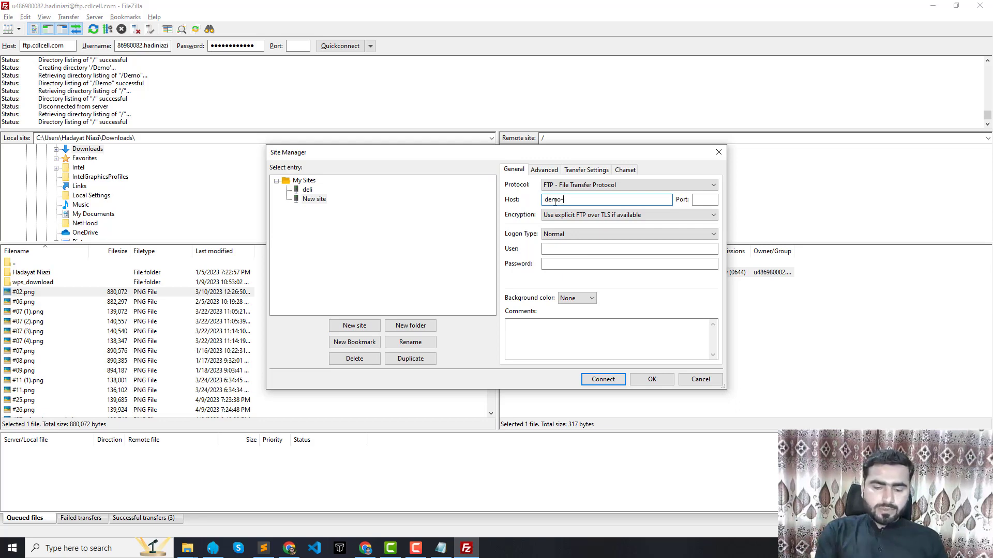
{"action": "type", "text": "demo-host"}
{"action": "key", "text": "alt+Tab"}
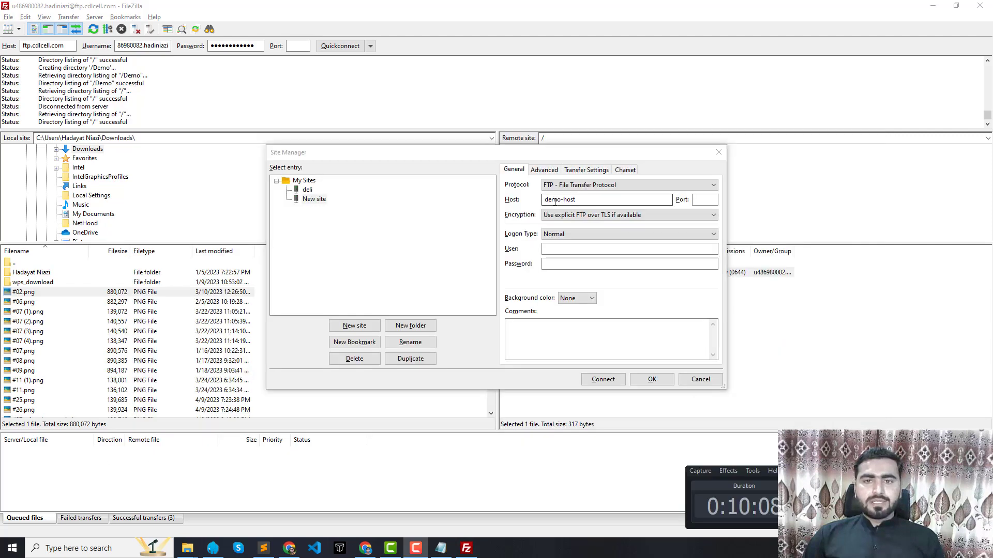
{"action": "left_click", "coordinate": [596, 197]}
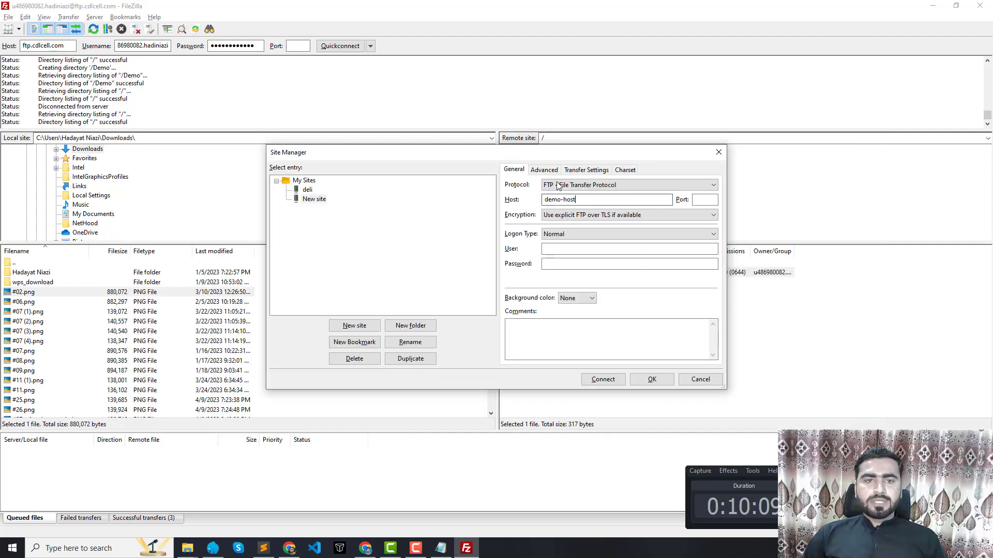
{"action": "key", "text": "Tab"}
{"action": "key", "text": "Tab"}
{"action": "key", "text": "Tab"}
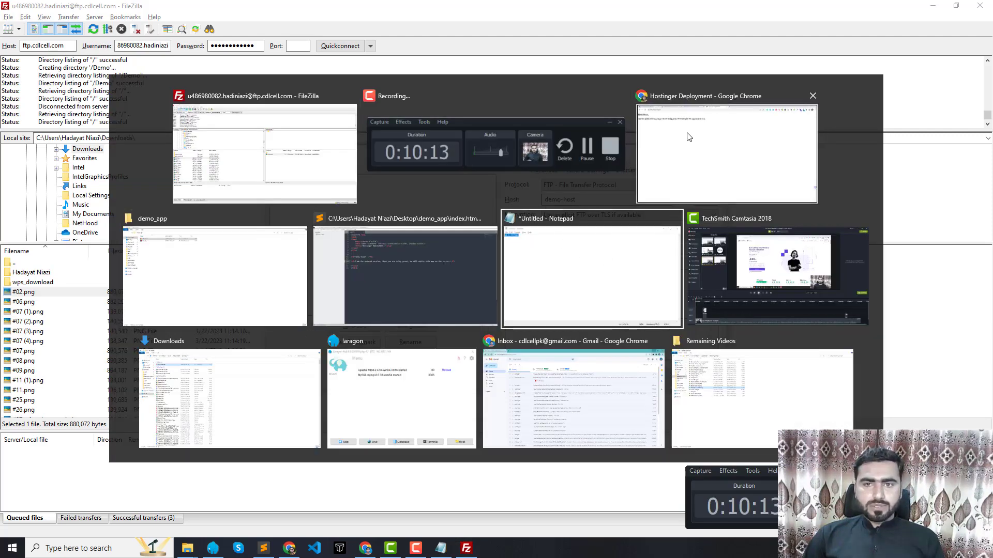
{"action": "left_click", "coordinate": [726, 155]}
{"action": "left_click", "coordinate": [306, 8]}
{"action": "left_click", "coordinate": [75, 4]}
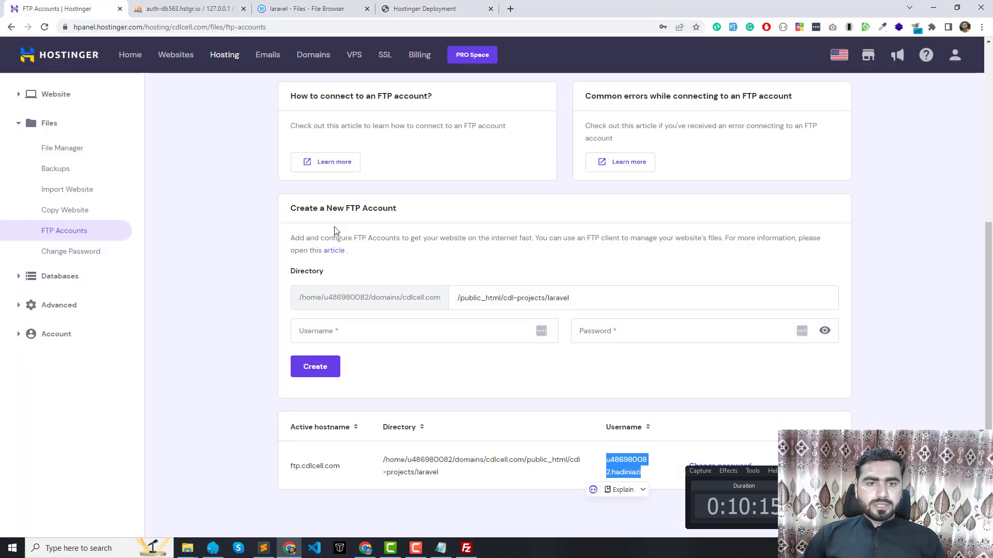
{"action": "left_click", "coordinate": [311, 466]}
{"action": "left_click_drag", "start_coordinate": [311, 466], "coordinate": [352, 467]}
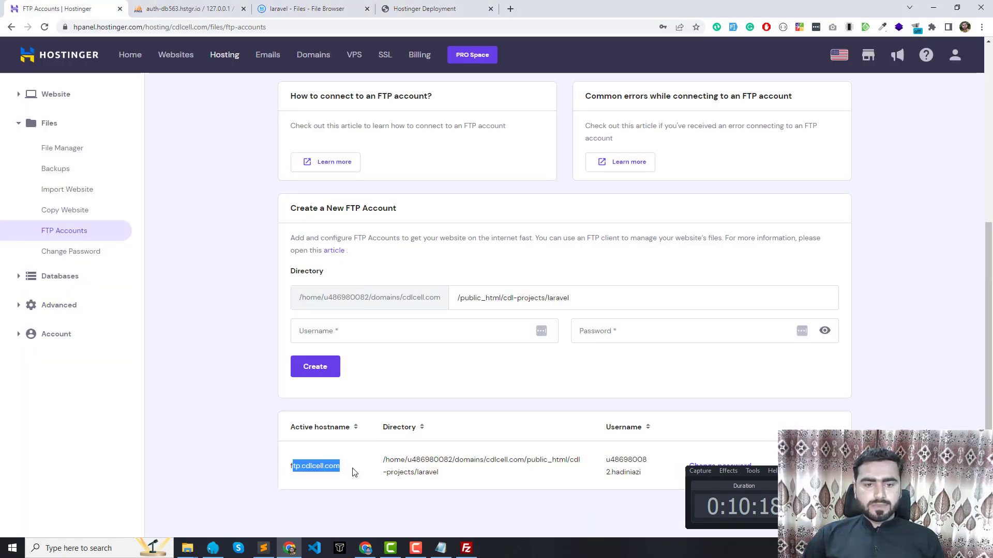
{"action": "left_click", "coordinate": [306, 467]}
{"action": "double_click", "coordinate": [306, 468]}
{"action": "key", "text": "ctrl+c"}
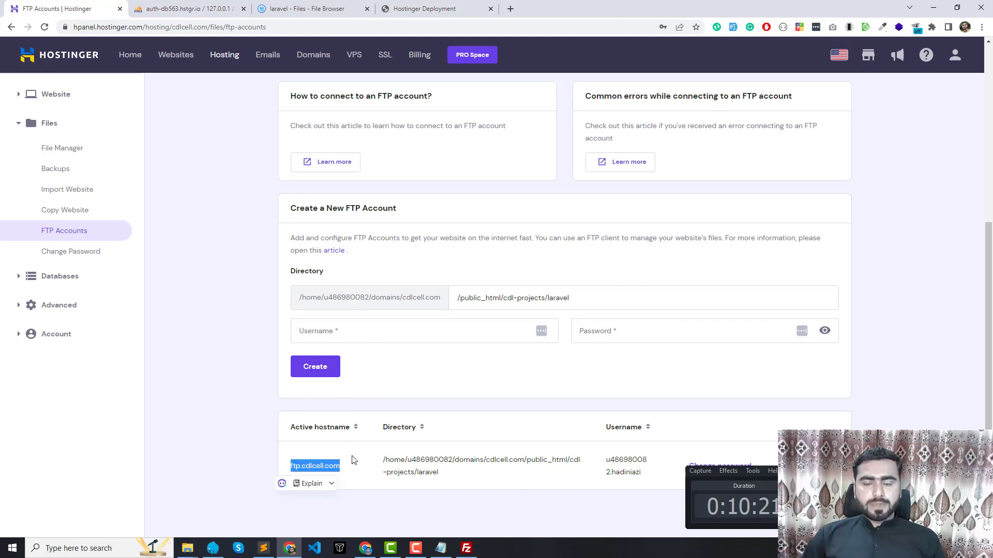
{"action": "key", "text": "alt+Tab"}
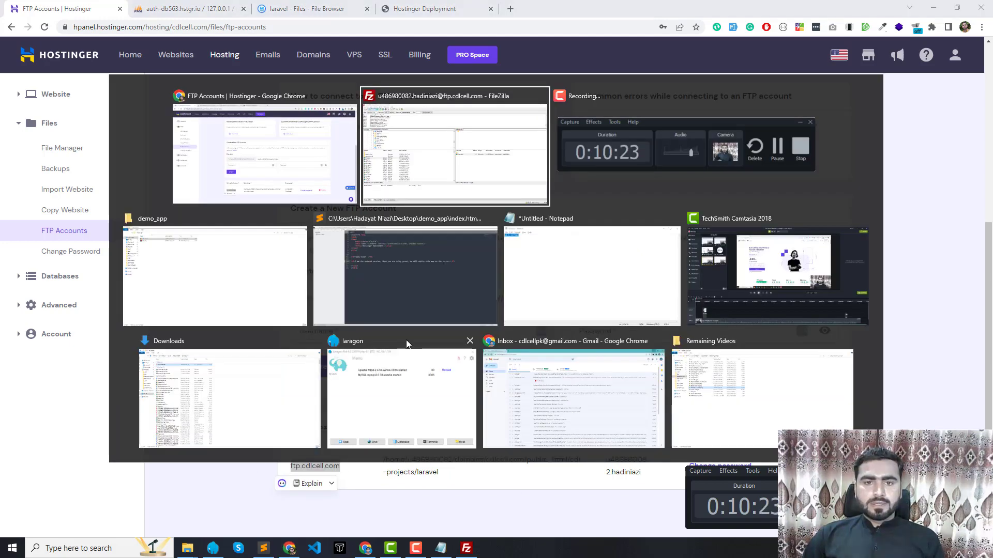
{"action": "key", "text": "ctrl+v"}
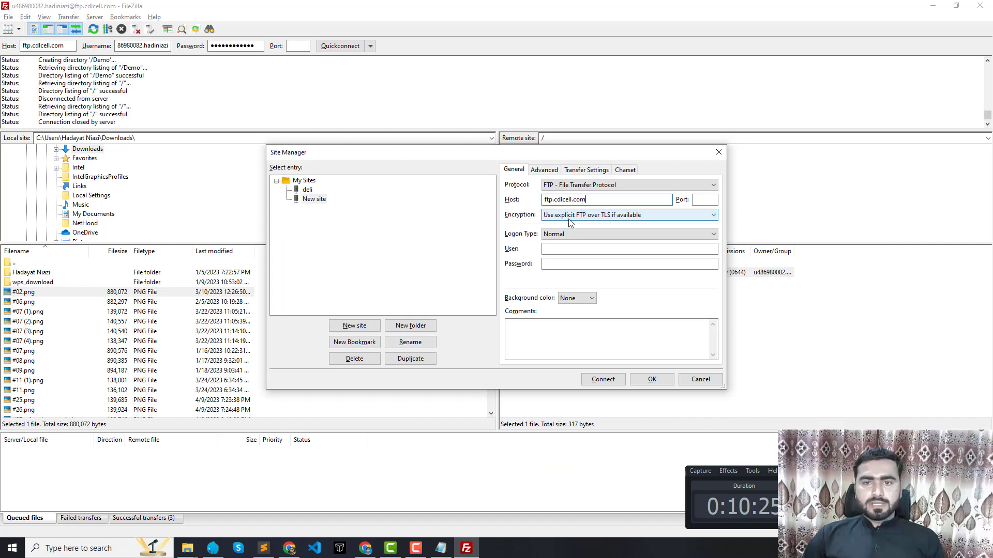
Fill the site's User field with the FTP username copied from Hostinger
{"action": "left_click", "coordinate": [565, 249]}
{"action": "key", "text": "alt+Tab"}
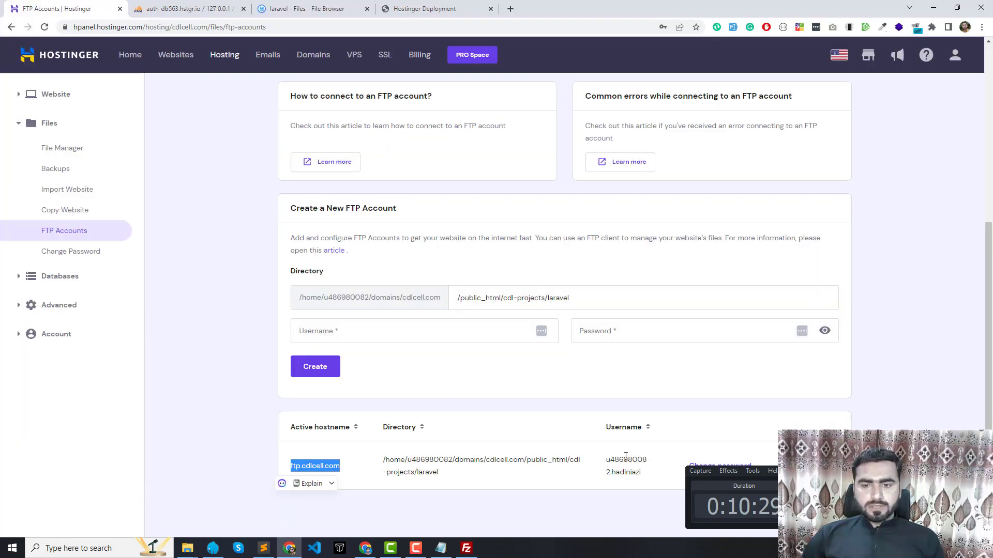
{"action": "mouse_move", "coordinate": [603, 460]}
{"action": "left_mouse_down"}
{"action": "mouse_move", "coordinate": [653, 474]}
{"action": "mouse_move", "coordinate": [594, 469]}
{"action": "mouse_move", "coordinate": [603, 460]}
{"action": "left_mouse_up"}
{"action": "key", "text": "ctrl+c"}
{"action": "left_click", "coordinate": [650, 480]}
{"action": "key", "text": "alt+Tab"}
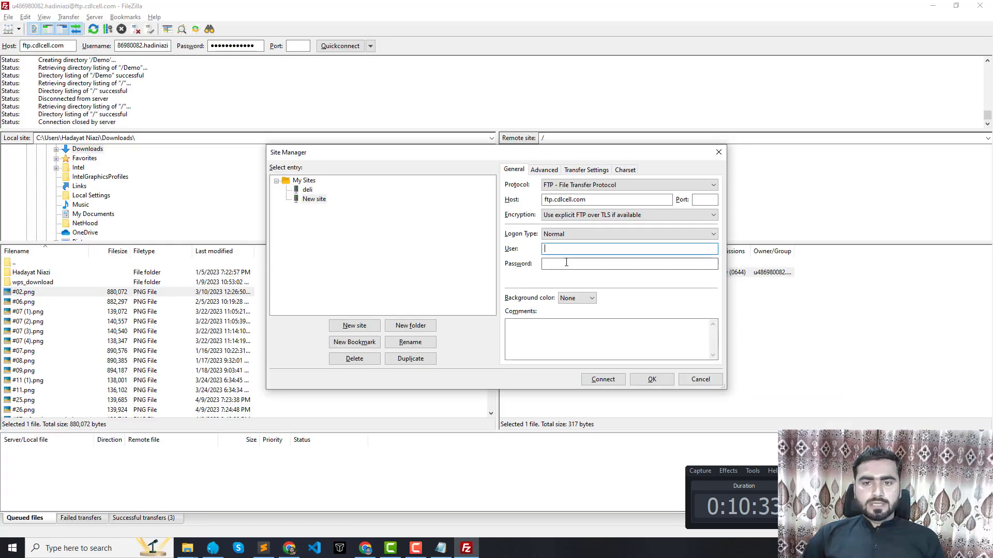
{"action": "key", "text": "ctrl+v"}
Paste the FTP password from Notepad into the Password field and connect
{"action": "key", "text": "alt+Tab"}
{"action": "key", "text": "alt+Tab"}
{"action": "left_click", "coordinate": [562, 275]}
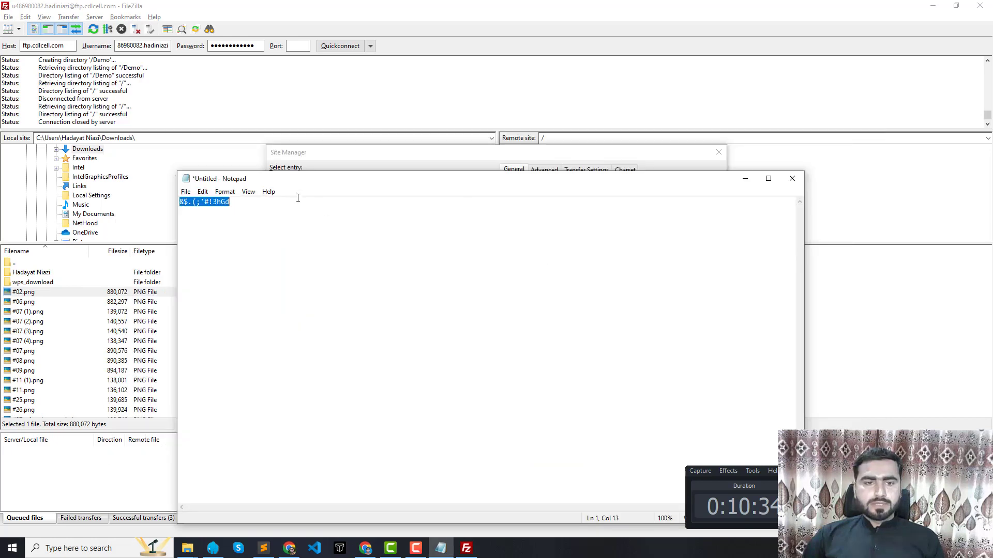
{"action": "key", "text": "alt+Tab"}
{"action": "left_click", "coordinate": [597, 265]}
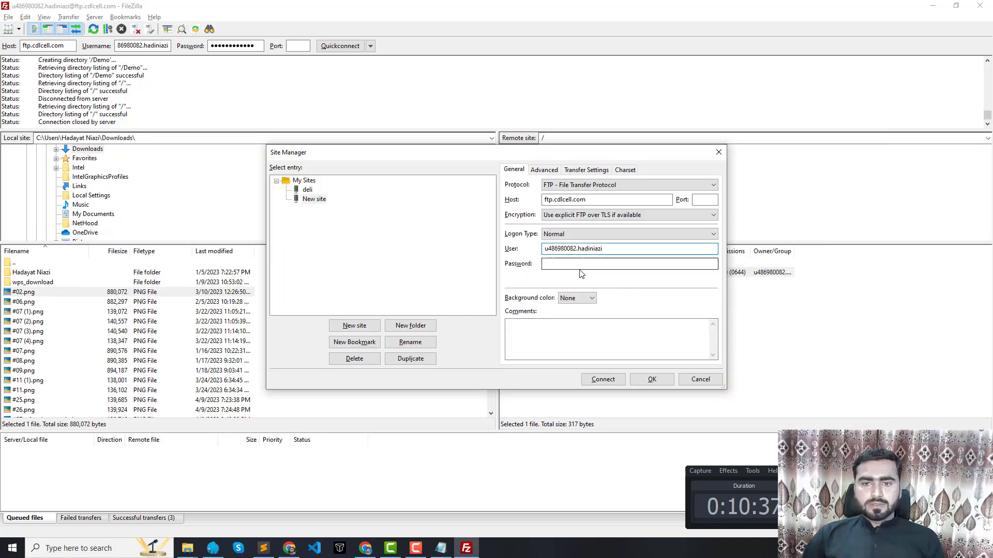
{"action": "key", "text": "ctrl+v"}
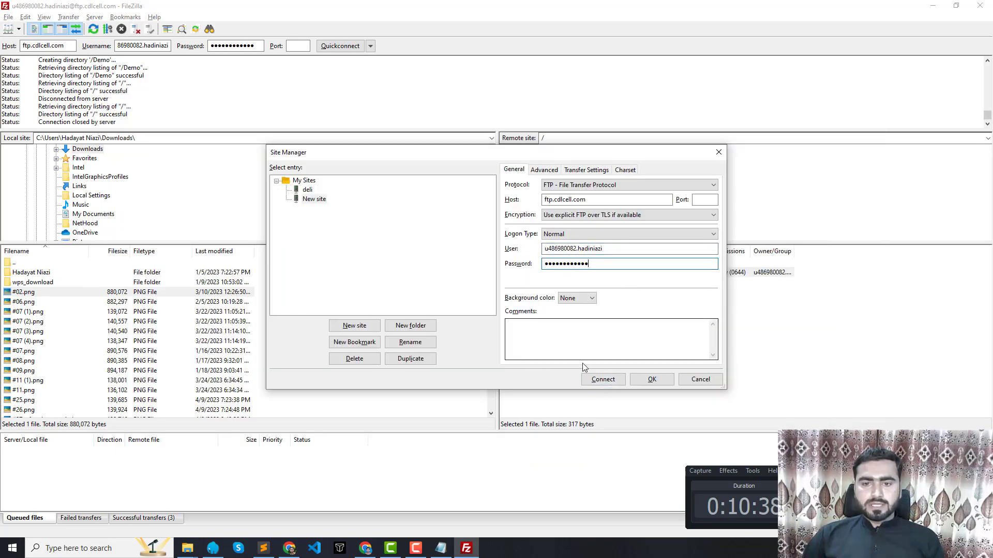
{"action": "left_click", "coordinate": [596, 380]}
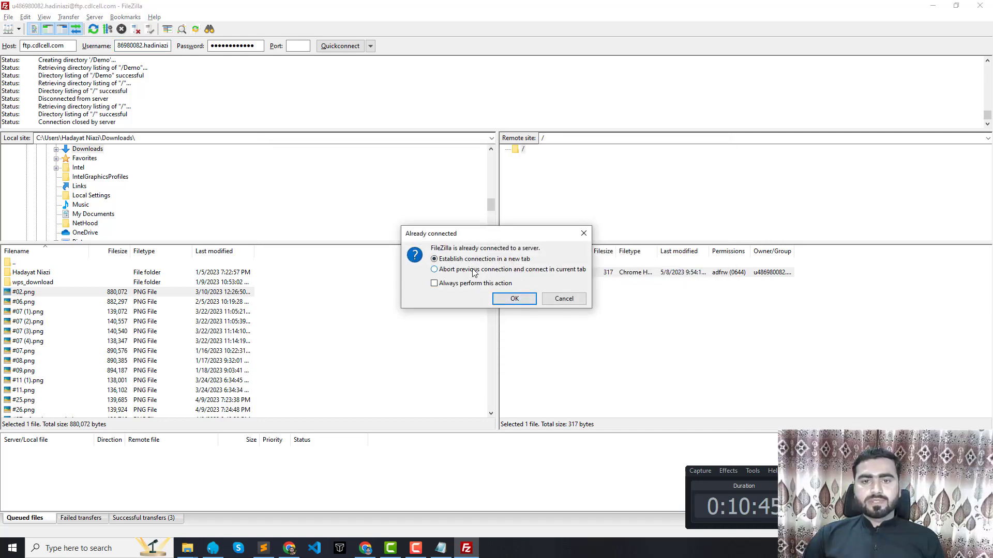
Accept the Already connected prompt to open the new connection and check the connection history
{"action": "left_click", "coordinate": [515, 298]}
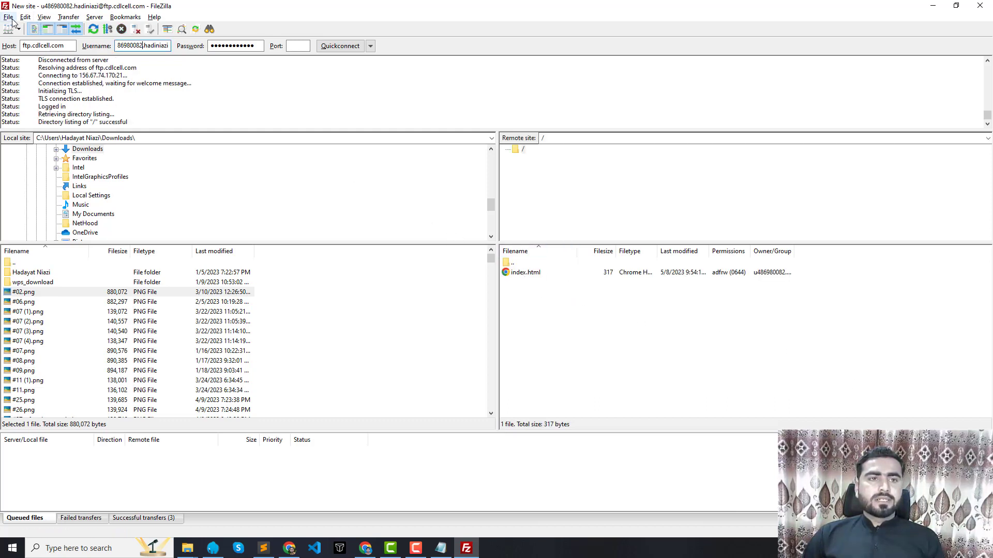
{"action": "left_click", "coordinate": [370, 46]}
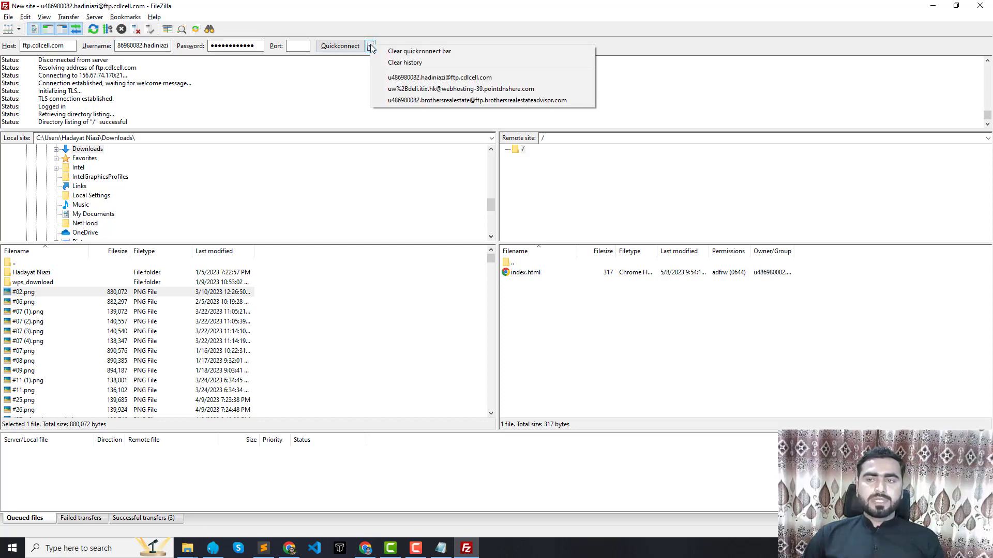
{"action": "left_click", "coordinate": [980, 5]}
Close FileZilla and relaunch it by searching 'fil' in the Start menu
{"action": "left_click", "coordinate": [980, 5]}
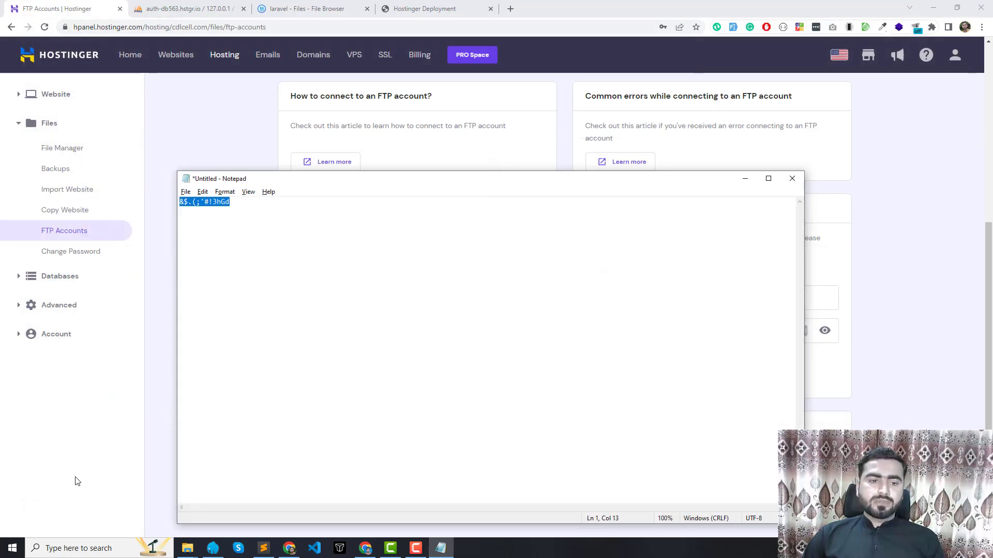
{"action": "left_click", "coordinate": [11, 544]}
{"action": "type", "text": "fil"}
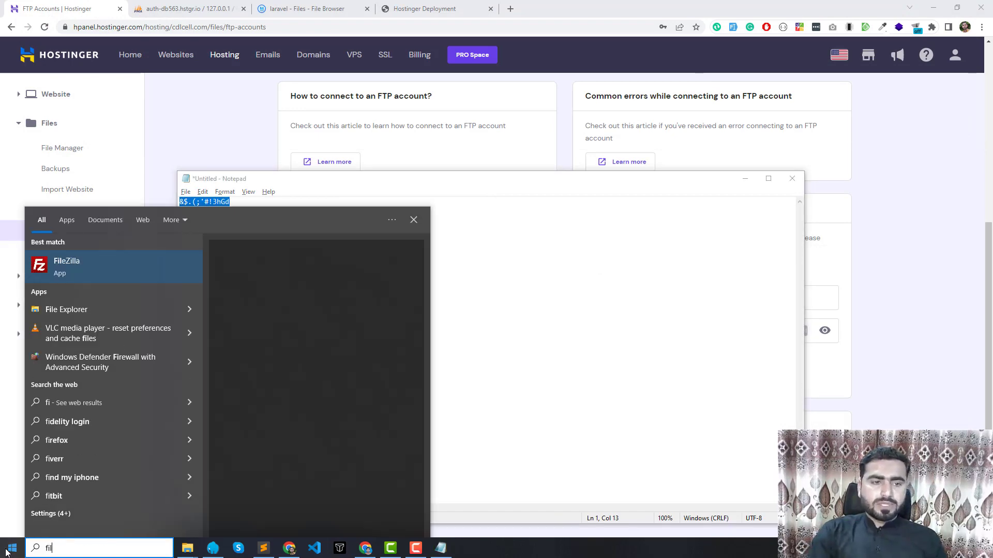
{"action": "key", "text": "Return"}
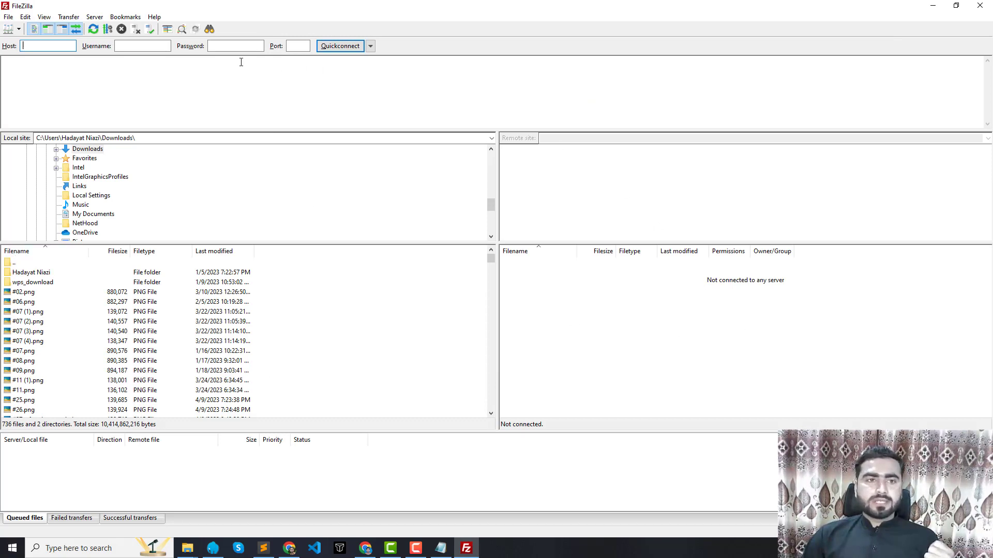
Reopen the Site Manager and compare the deli and New site entries' settings
{"action": "left_click", "coordinate": [252, 45]}
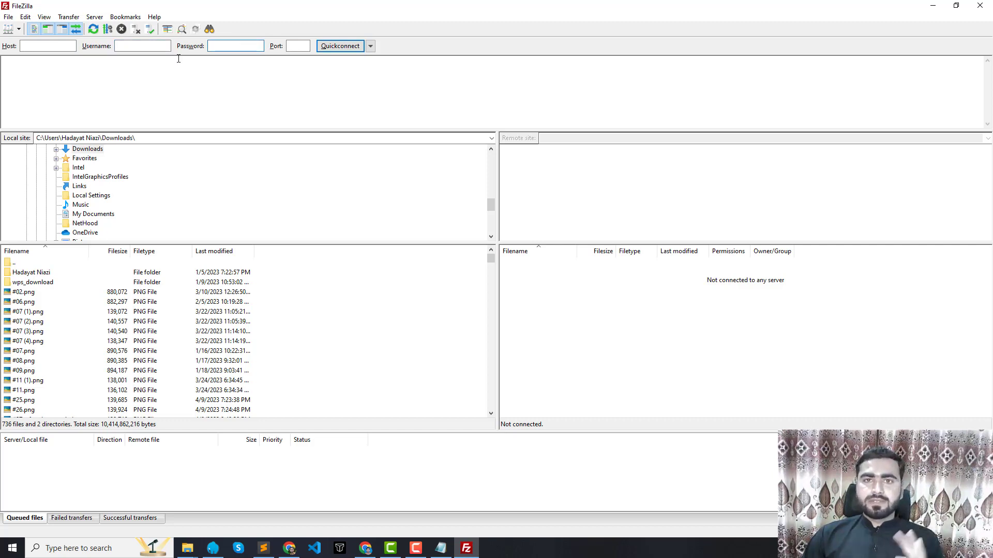
{"action": "left_click", "coordinate": [9, 17]}
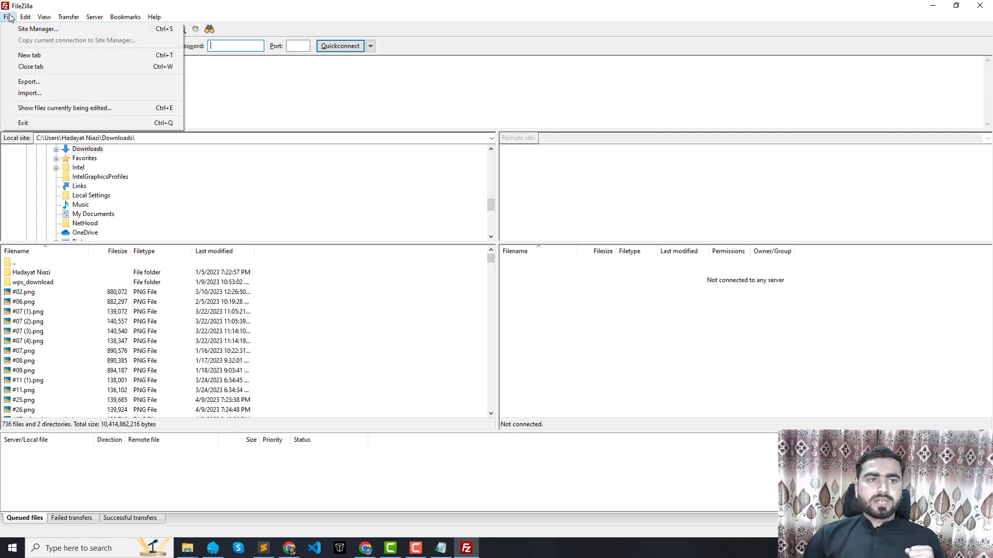
{"action": "left_click", "coordinate": [20, 29]}
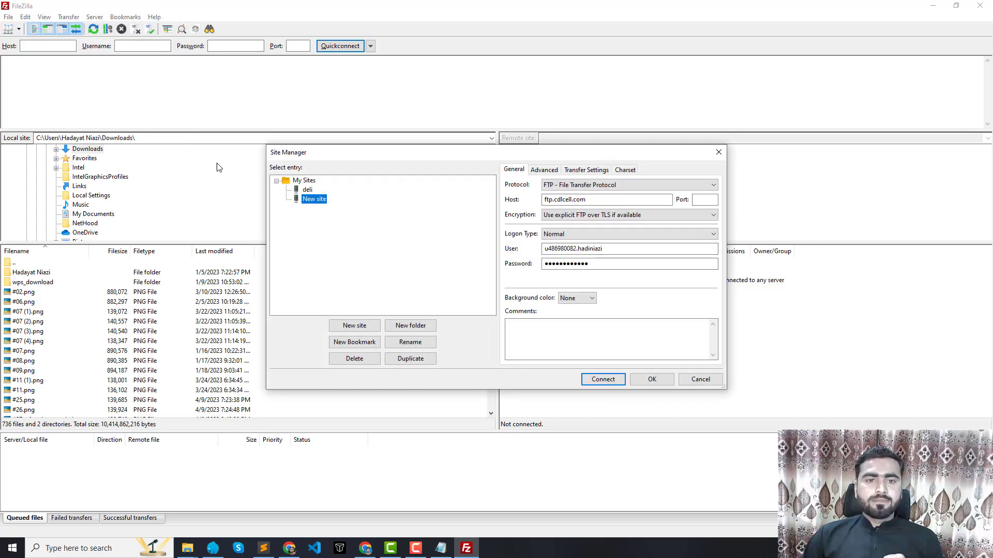
{"action": "left_click", "coordinate": [308, 190]}
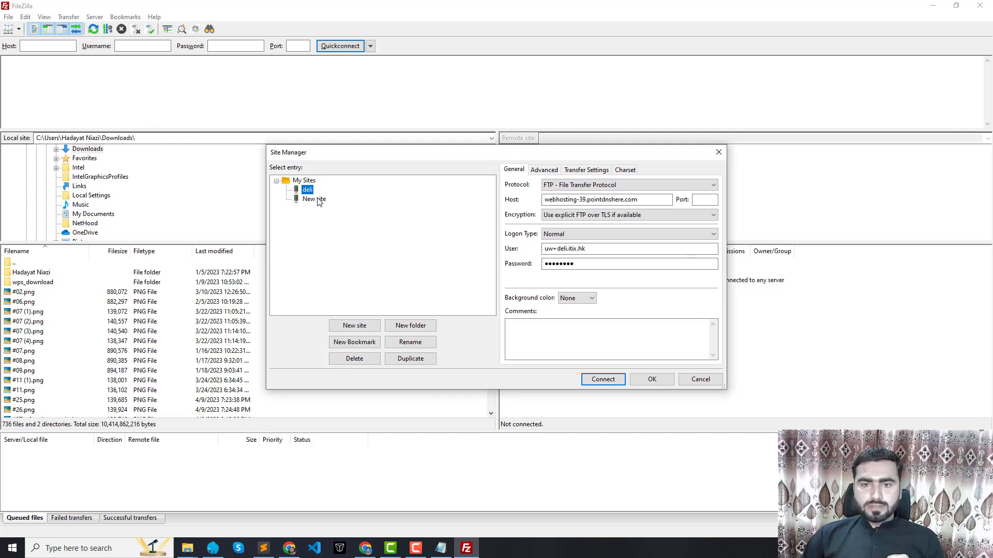
{"action": "left_click", "coordinate": [319, 201]}
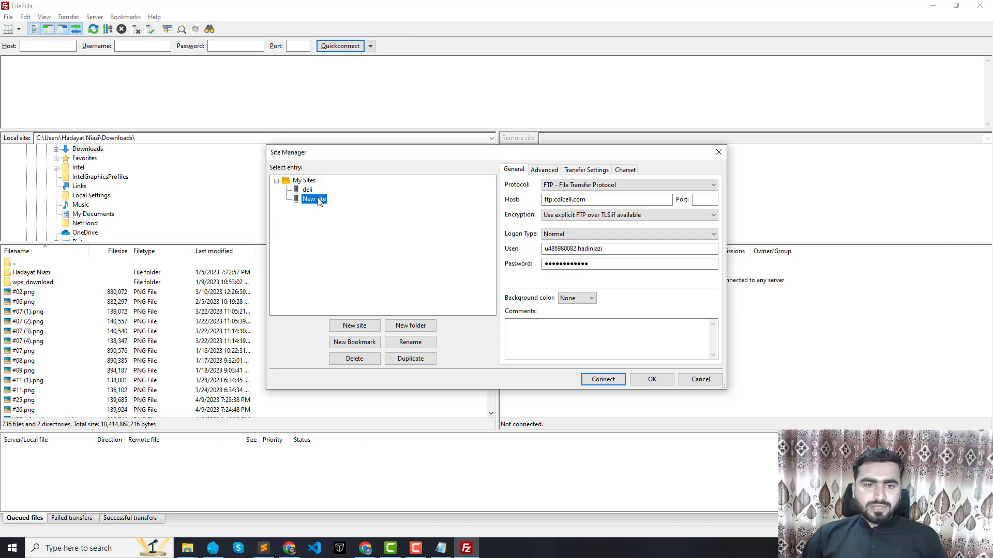
{"action": "left_click", "coordinate": [311, 191]}
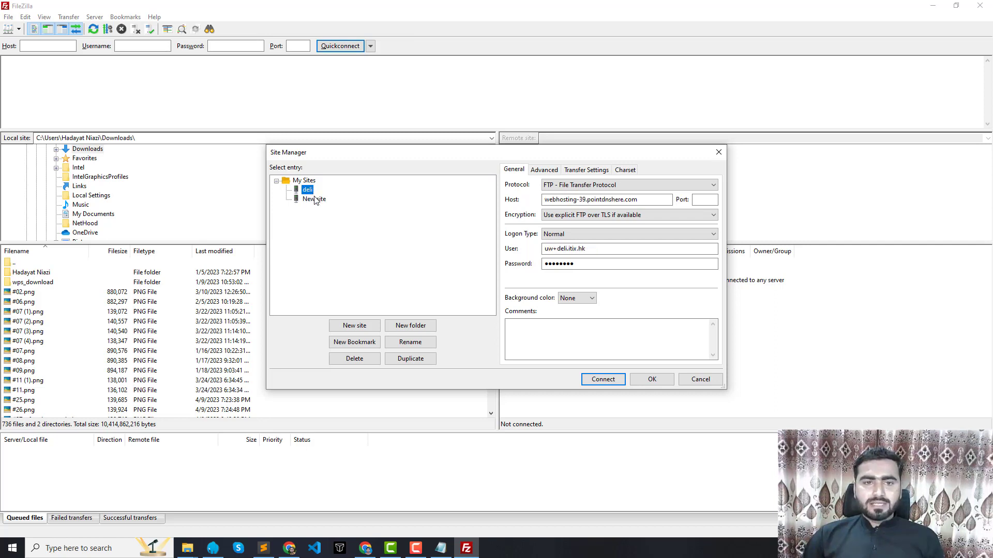
{"action": "left_click", "coordinate": [315, 200]}
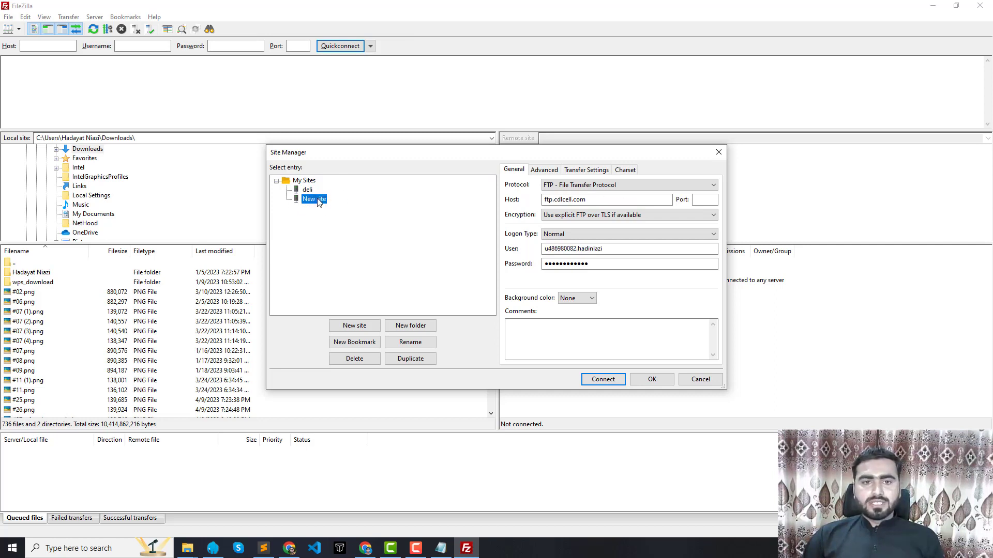
Review the New site's Advanced, Transfer Settings and Charset tabs, then reselect it
{"action": "right_click", "coordinate": [315, 202]}
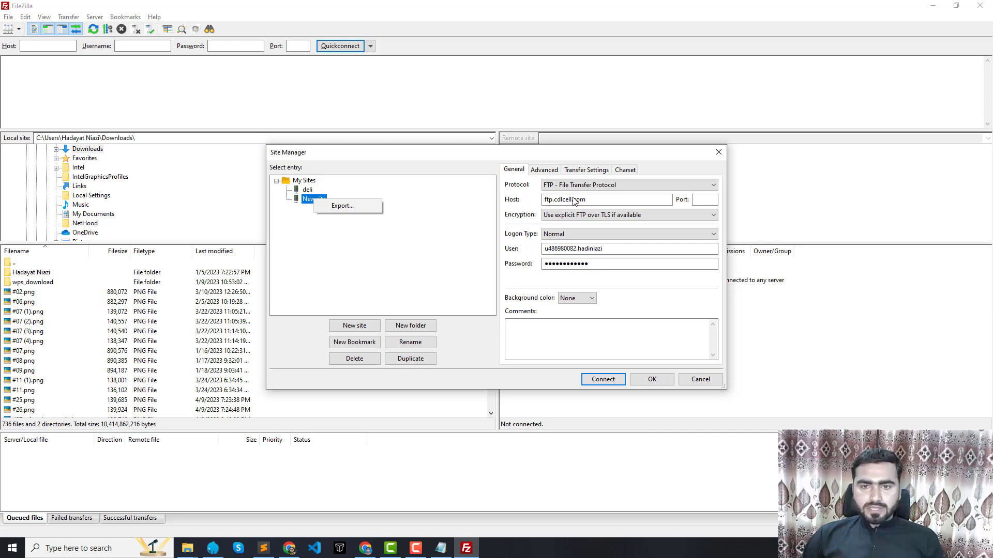
{"action": "left_click", "coordinate": [545, 170]}
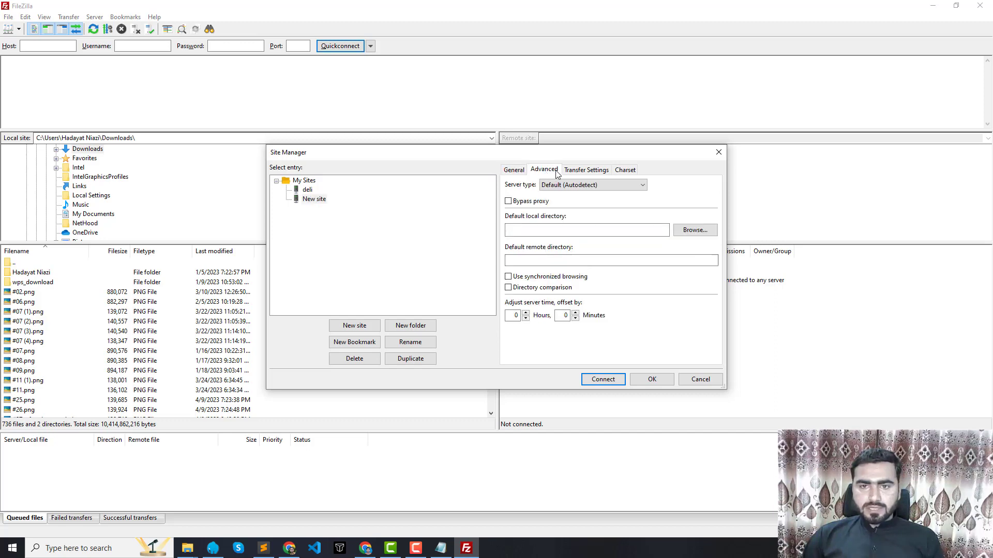
{"action": "left_click", "coordinate": [583, 170]}
{"action": "left_click", "coordinate": [625, 171]}
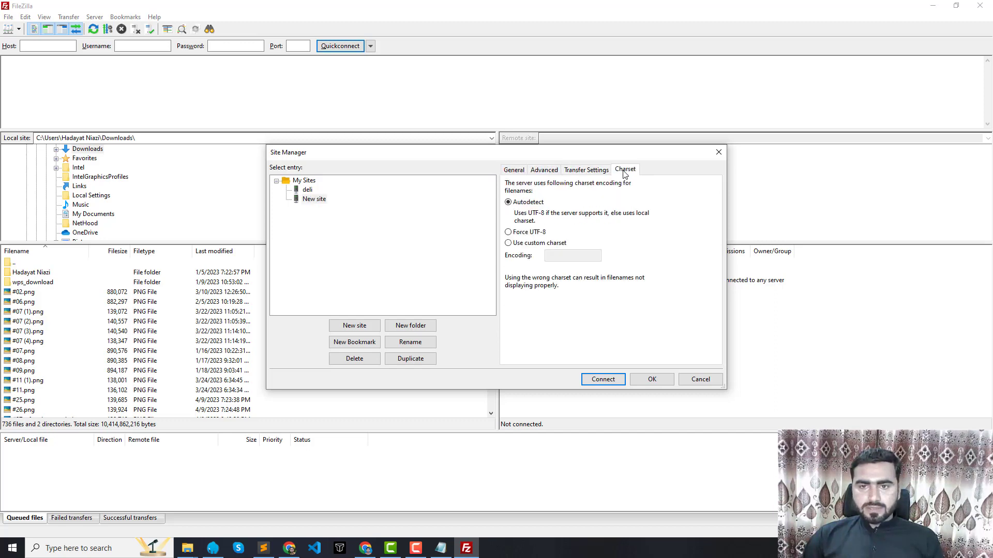
{"action": "left_click", "coordinate": [518, 171]}
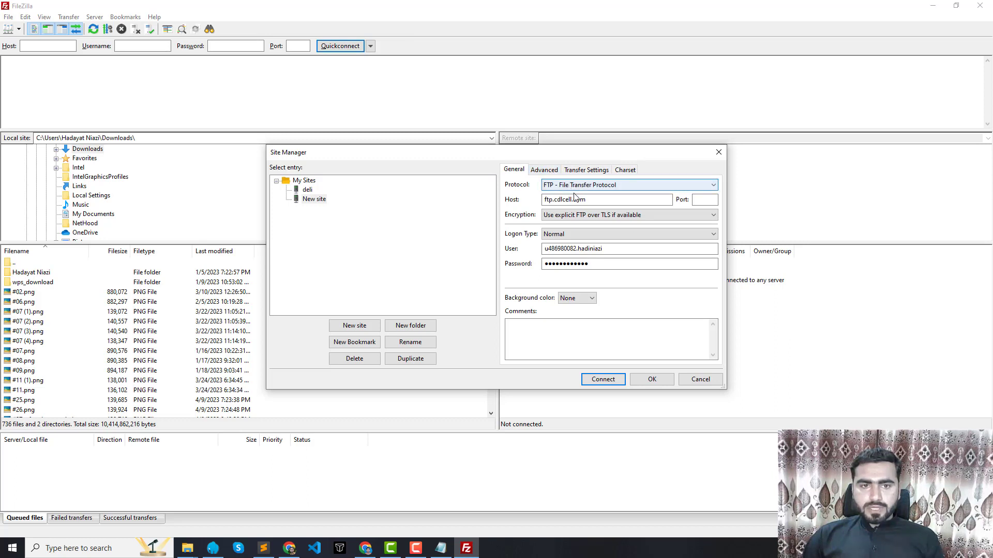
{"action": "left_click", "coordinate": [305, 191]}
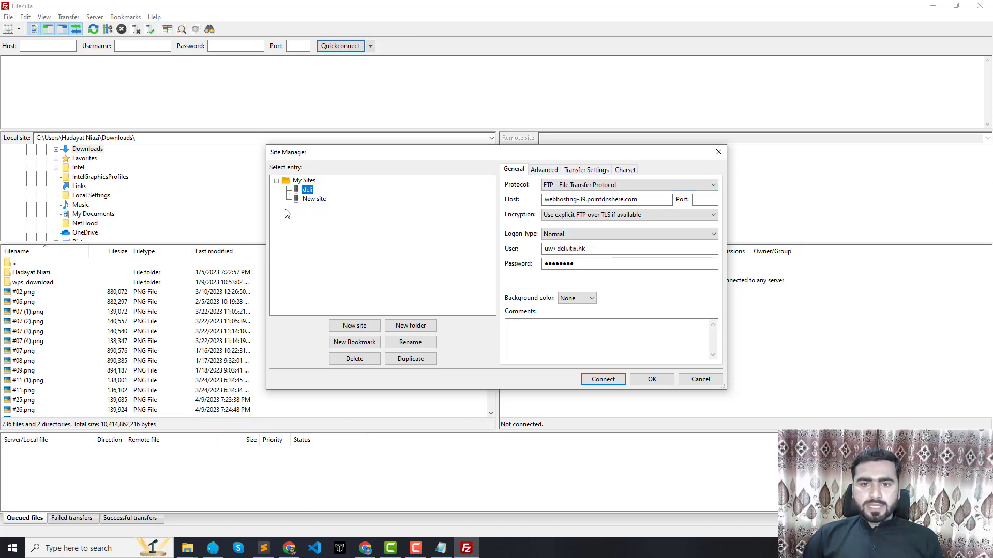
{"action": "left_click", "coordinate": [315, 201]}
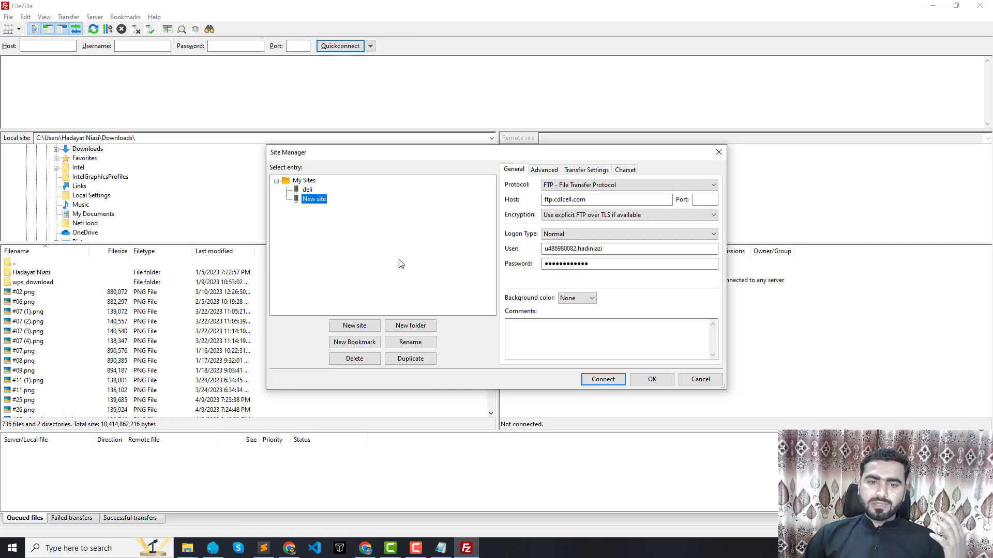
Rename the New site entry to demo_app and connect with it
{"action": "left_click", "coordinate": [412, 342]}
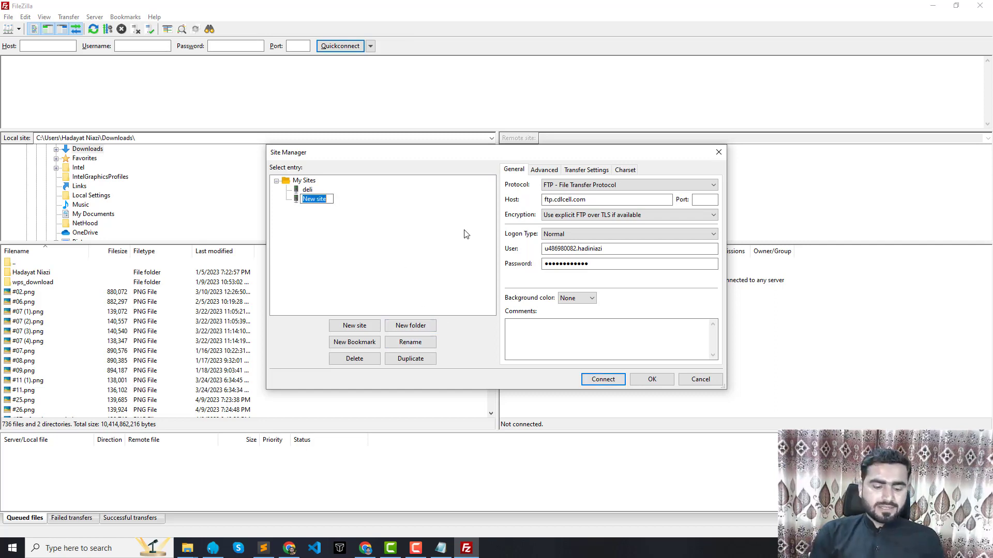
{"action": "type", "text": "demo_app"}
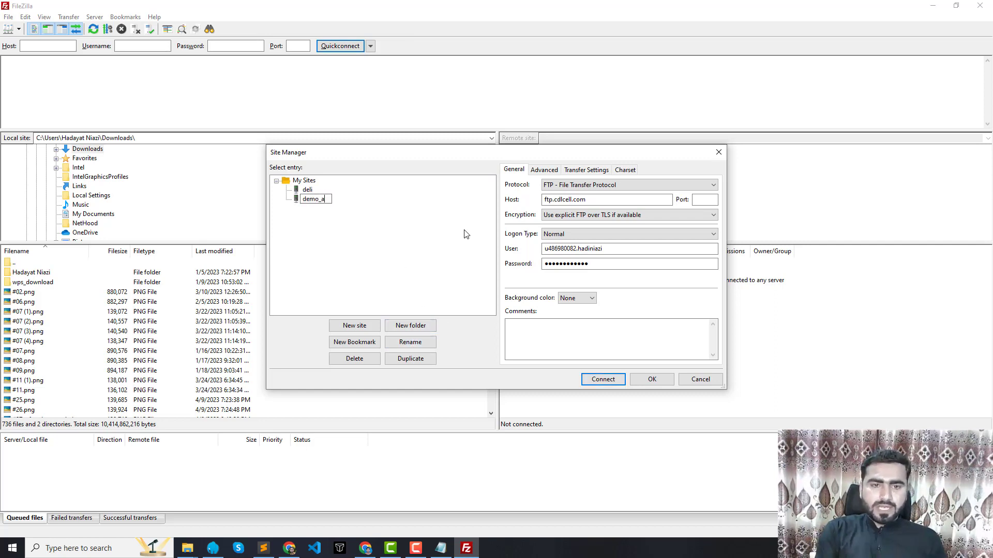
{"action": "key", "text": "Return"}
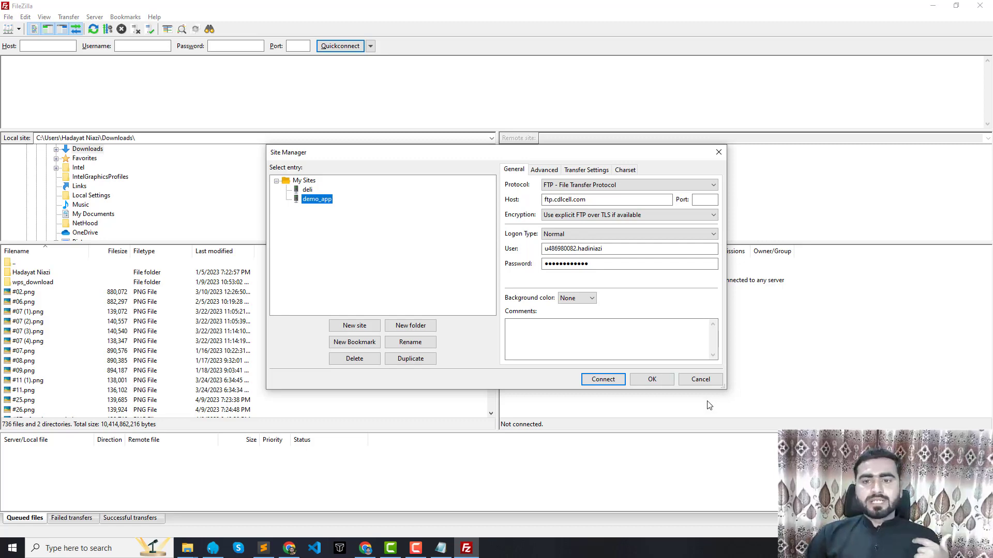
{"action": "left_click", "coordinate": [617, 381]}
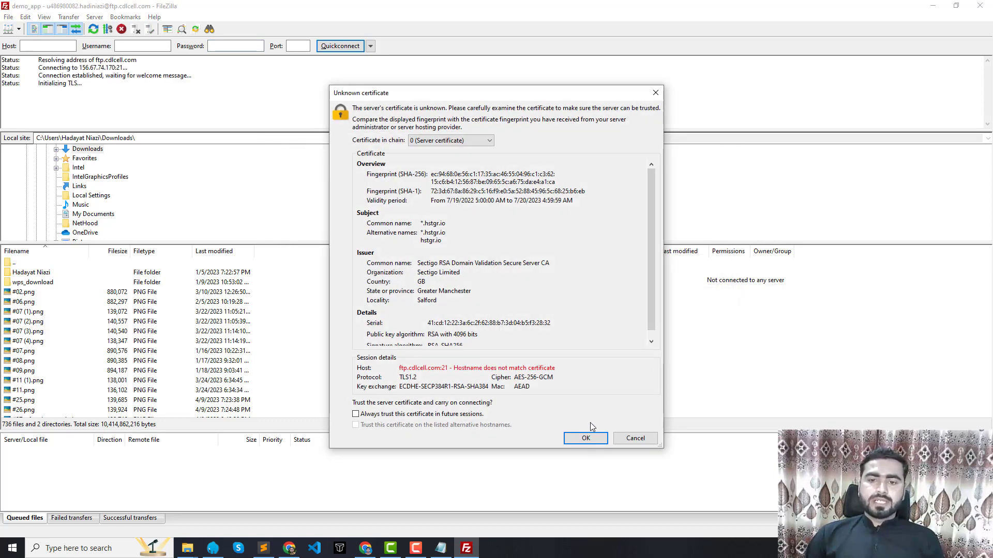
Trust the unknown certificate for ftp.cdlcell.com to complete the demo_app connection
{"action": "left_click", "coordinate": [589, 439]}
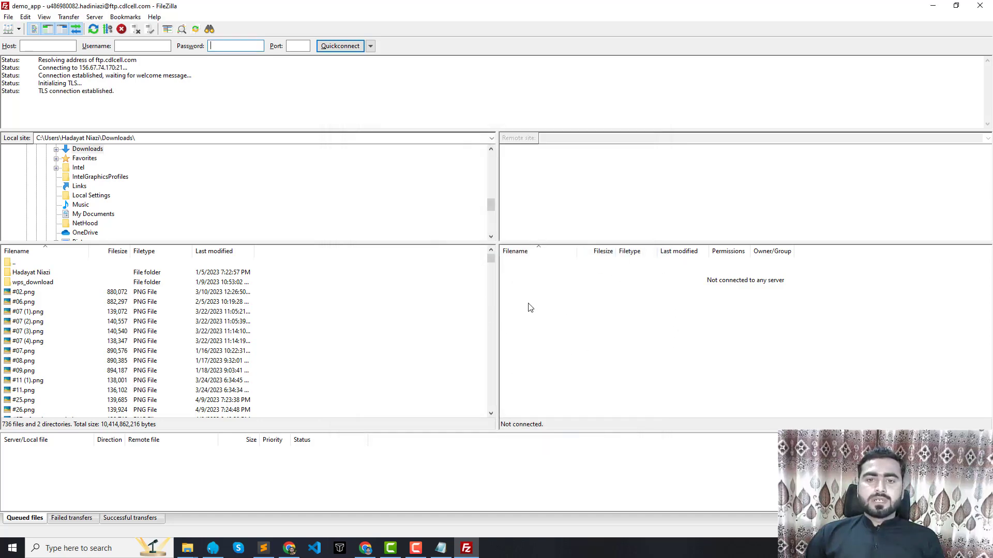